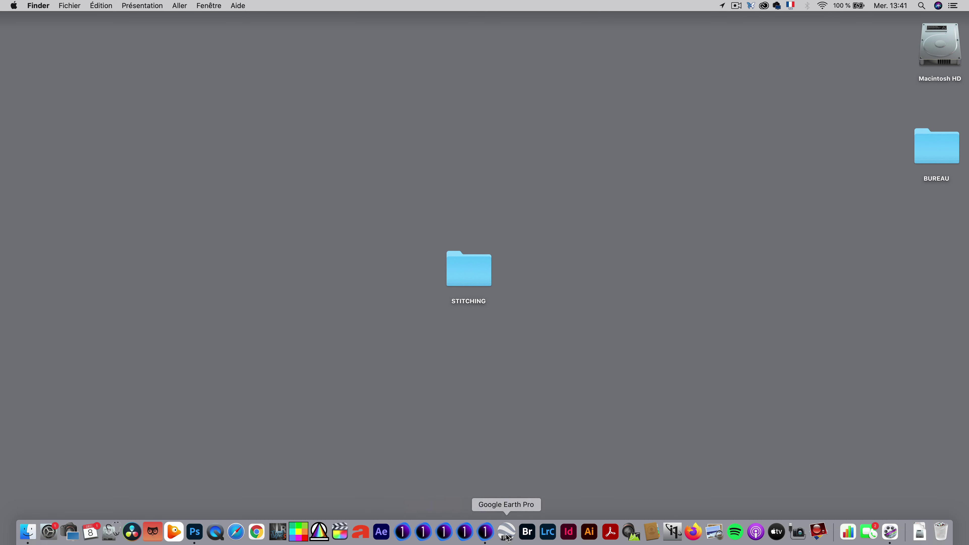
Step: Switch to Capture One 22 and start a new session named STITCHING, copying the name of the desktop folder
click(485, 532)
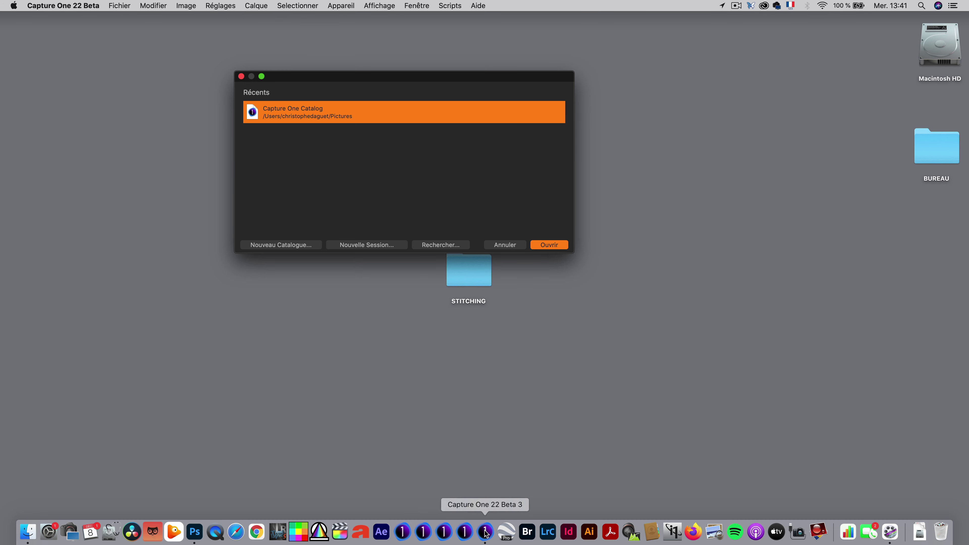
click(370, 245)
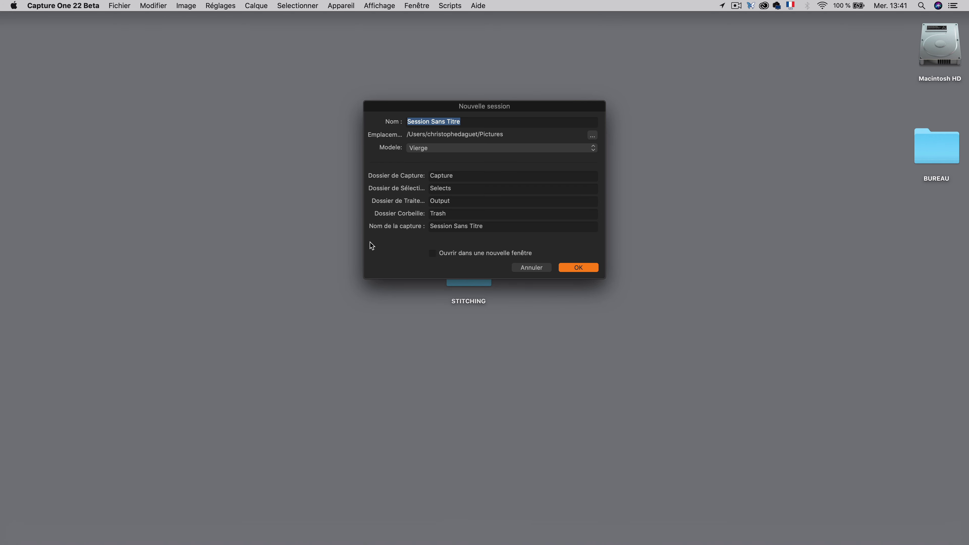
drag(428, 108, 230, 127)
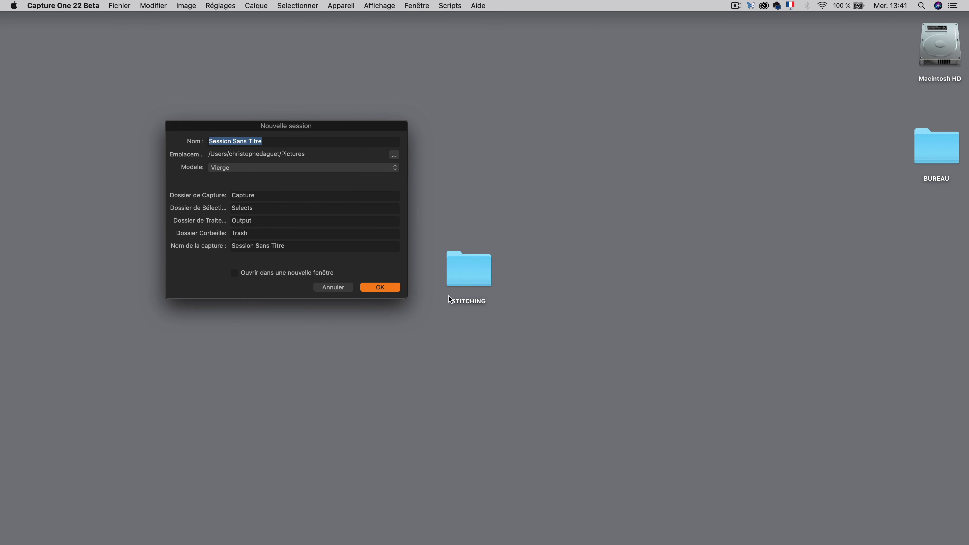
click(475, 301)
click(485, 301)
key(super+c)
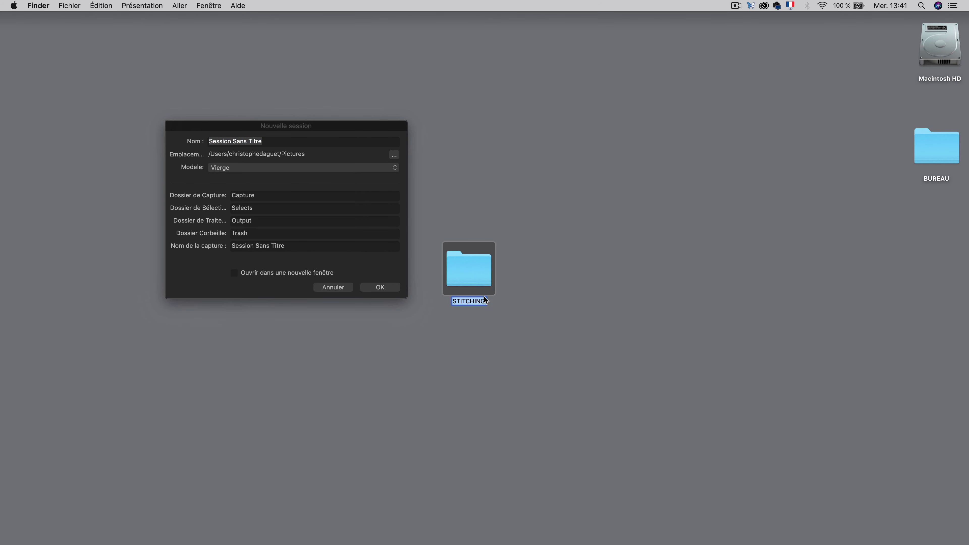
double_click(255, 143)
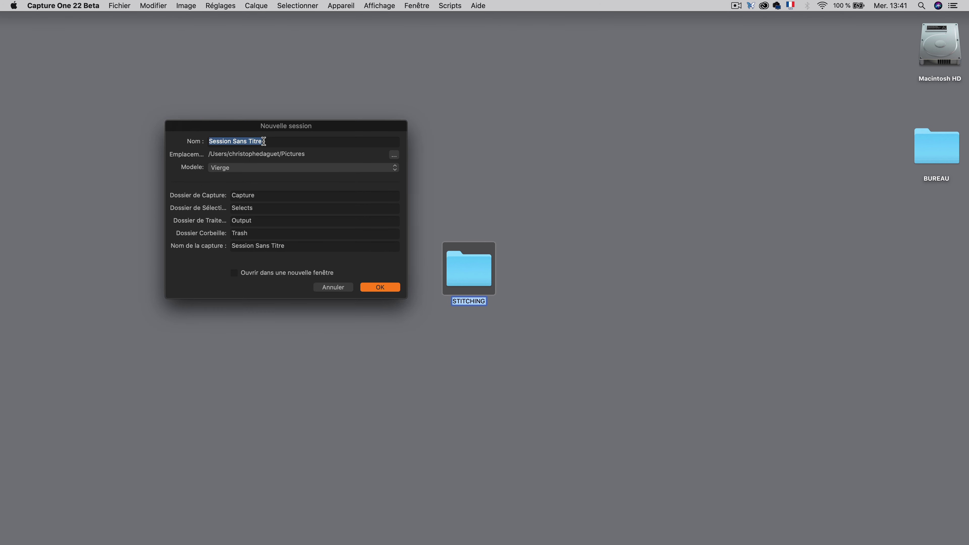
key(super+a)
key(super+v)
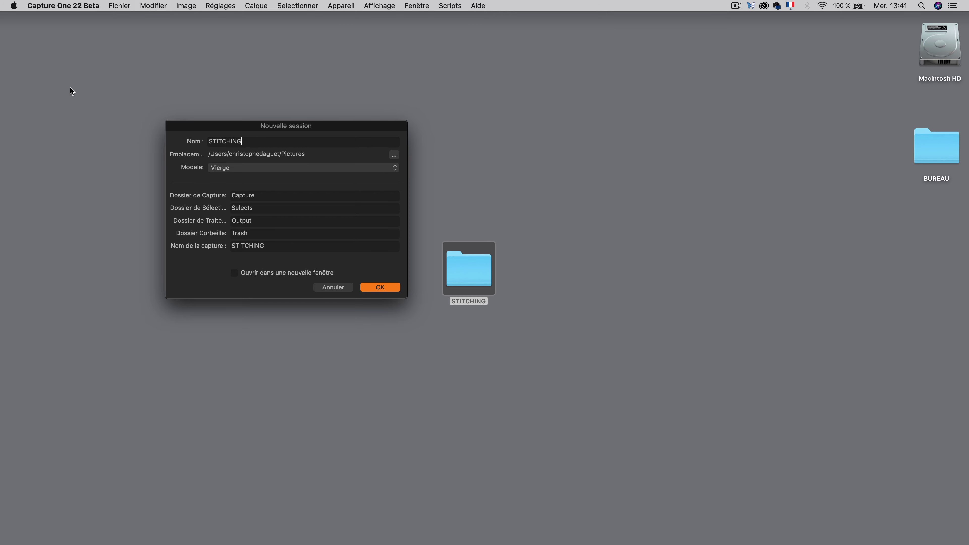
Step: Look at the contents of the STITCHING folder on the desktop, then close its window
double_click(480, 274)
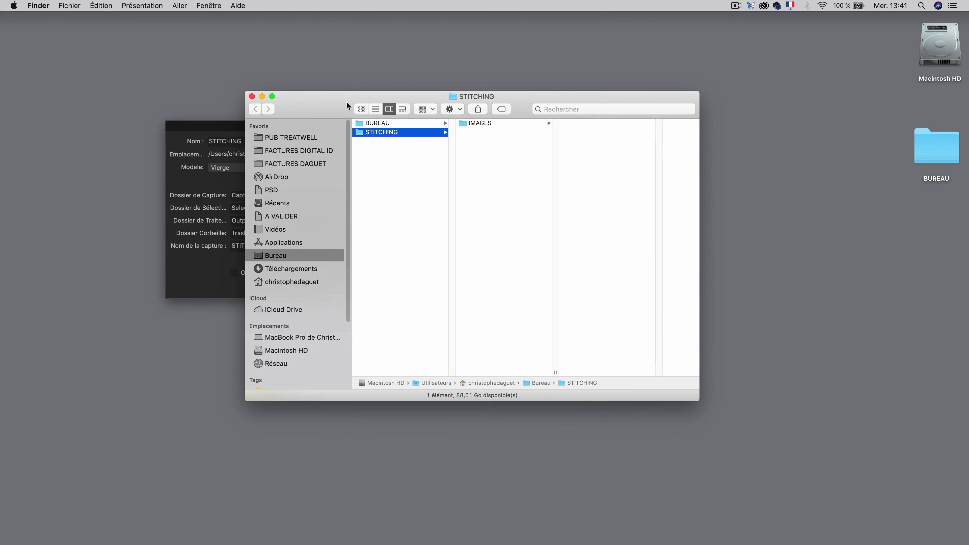
drag(346, 102, 566, 93)
click(472, 89)
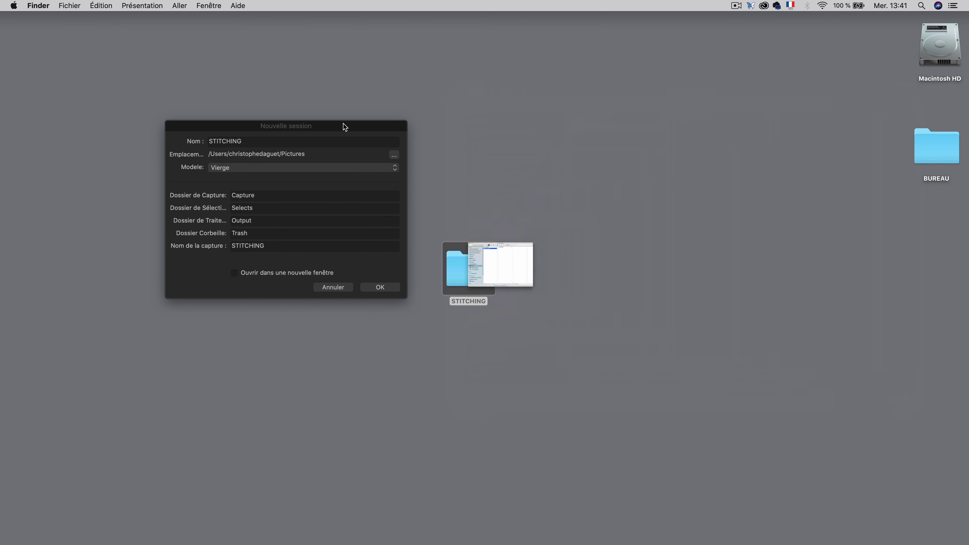
Step: Set the new session's location to the Desktop (Bureau) and create the session
click(396, 156)
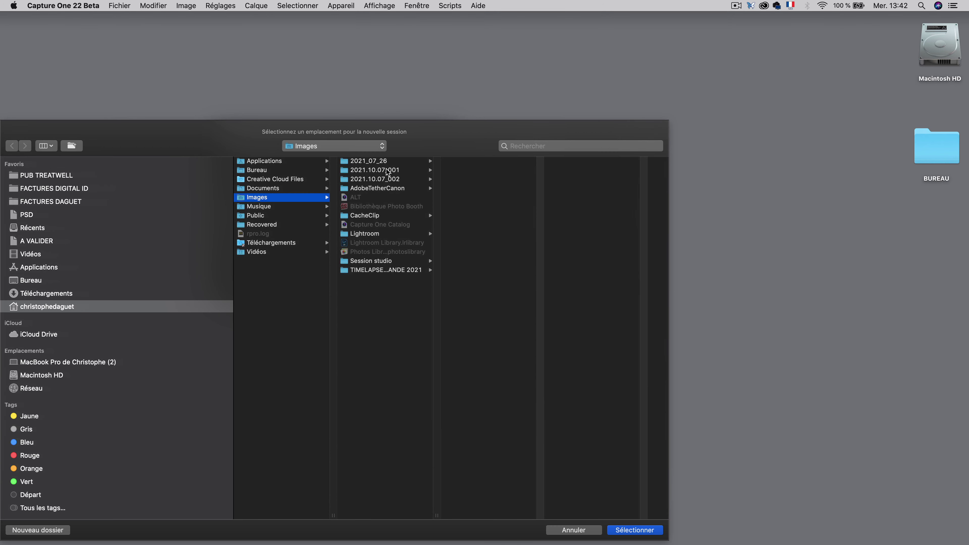
click(30, 281)
key(Return)
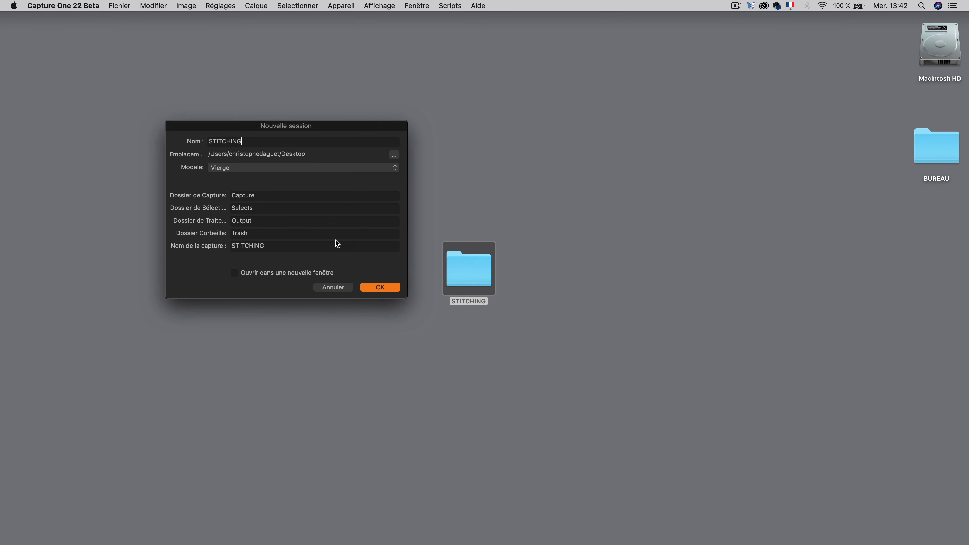
click(376, 288)
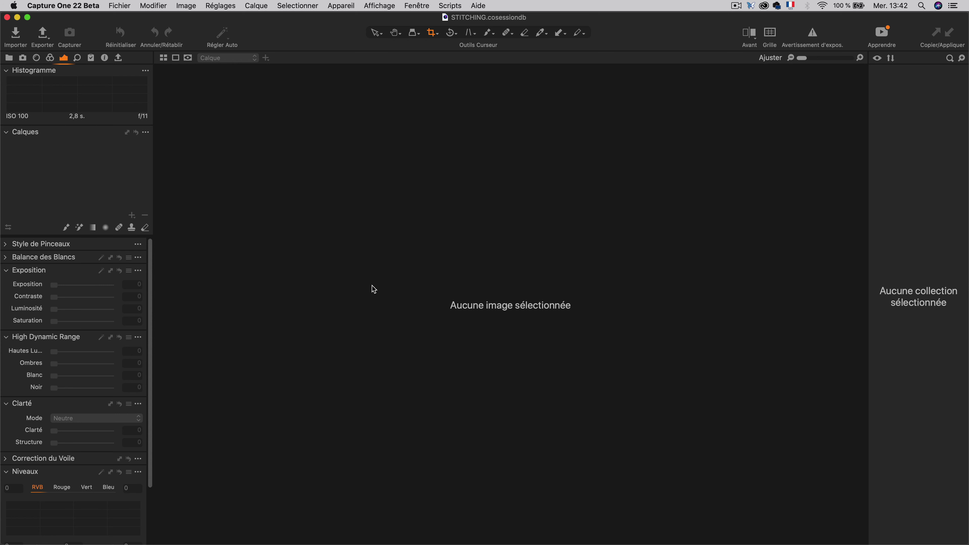
Step: Minimise the session window and open the STITCHING folder on the desktop in Finder
click(17, 18)
click(462, 264)
double_click(463, 264)
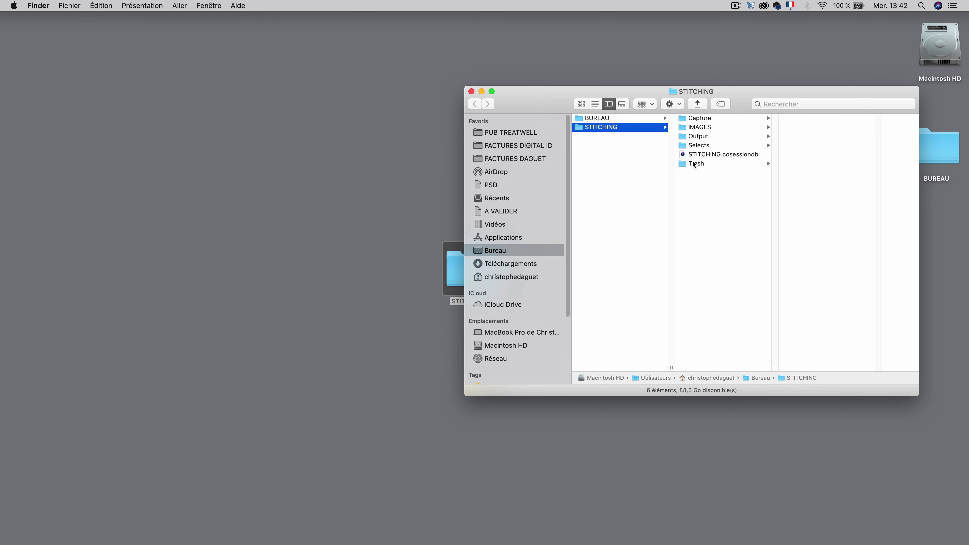
drag(555, 102, 553, 103)
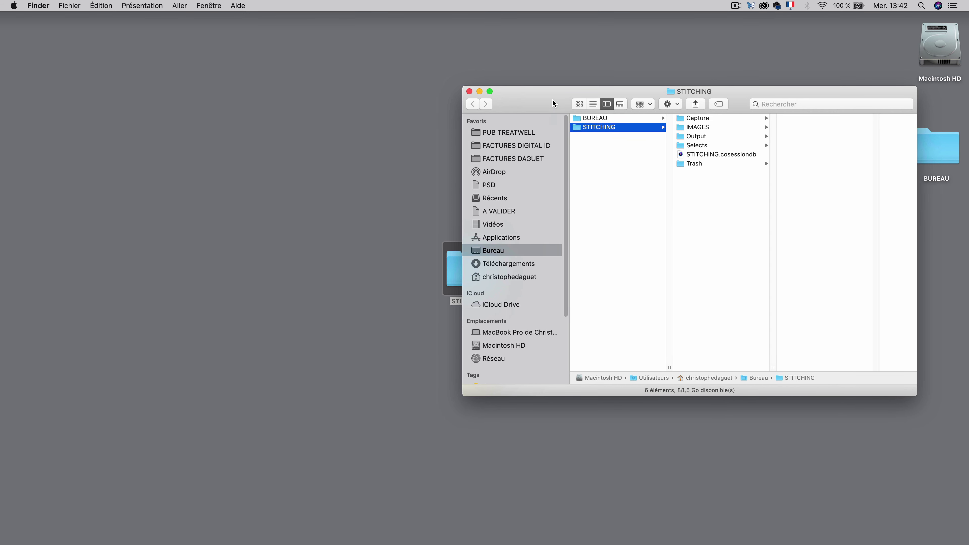
Step: Delete the session's generated Capture folder, rename the IMAGES folder as Capture, and close the Finder window
click(693, 119)
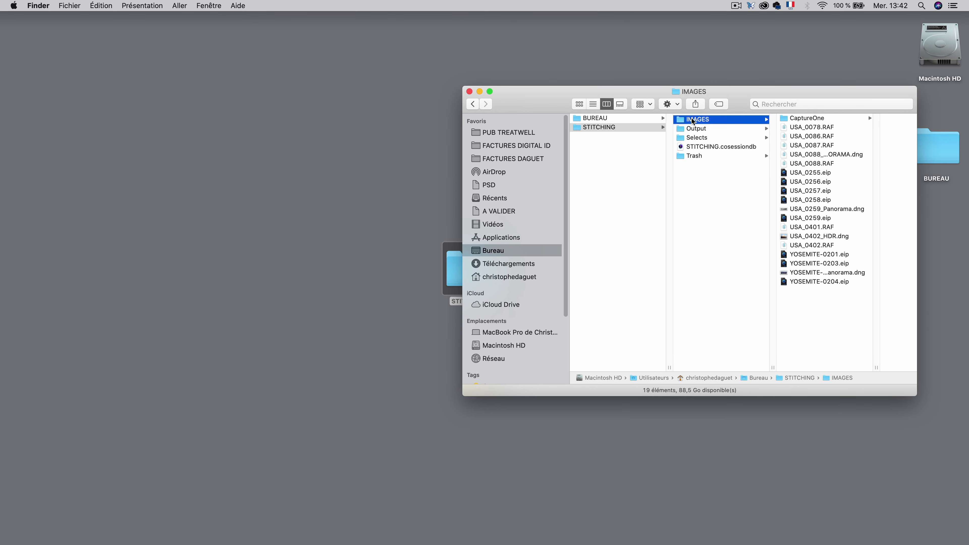
click(693, 120)
text(Cap)
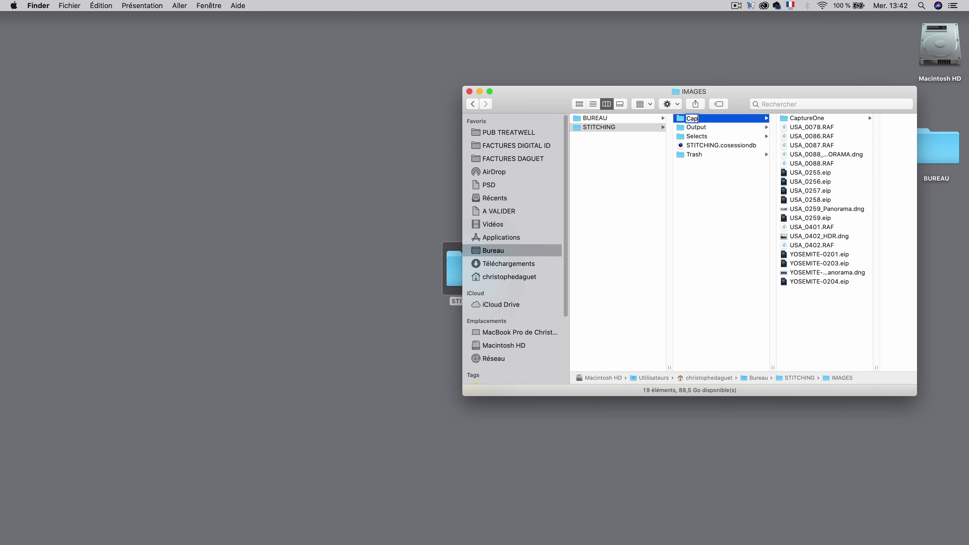
text(ture)
key(Return)
click(470, 91)
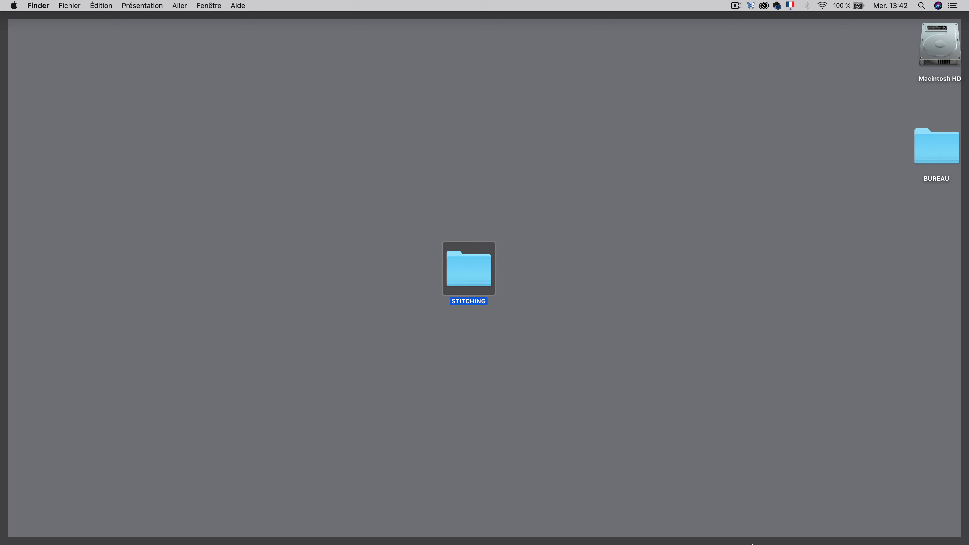
Step: Return to the Capture One session and show the Dossier de Capture images in a browser widened to three columns
click(921, 534)
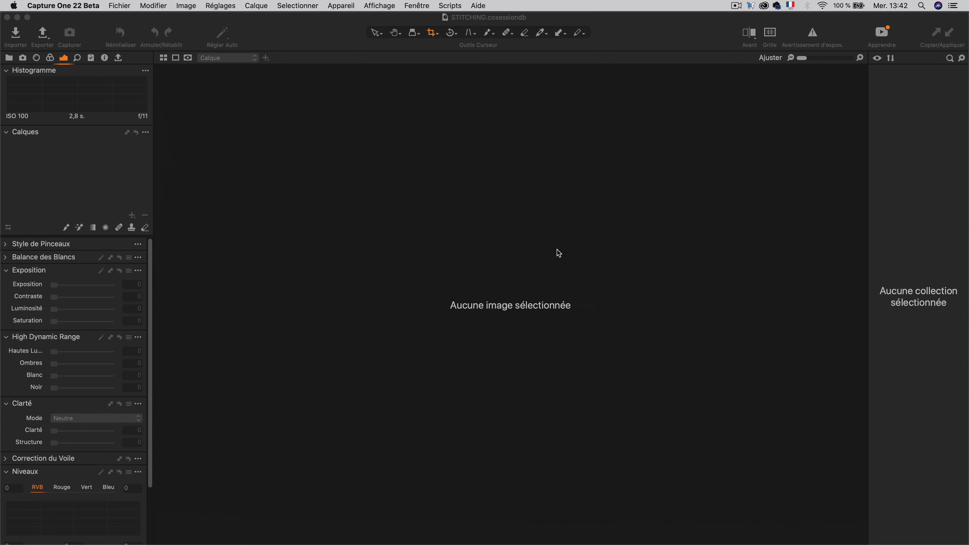
click(14, 58)
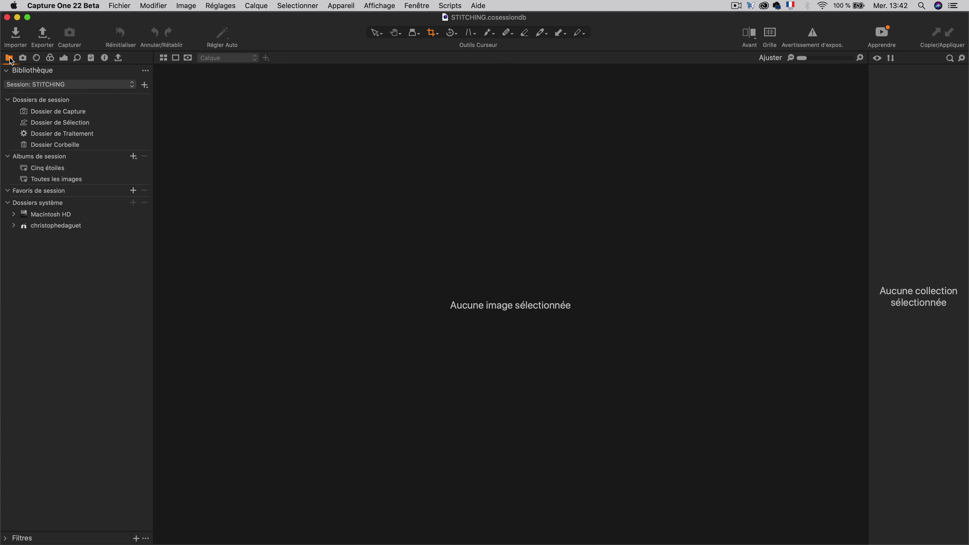
click(52, 114)
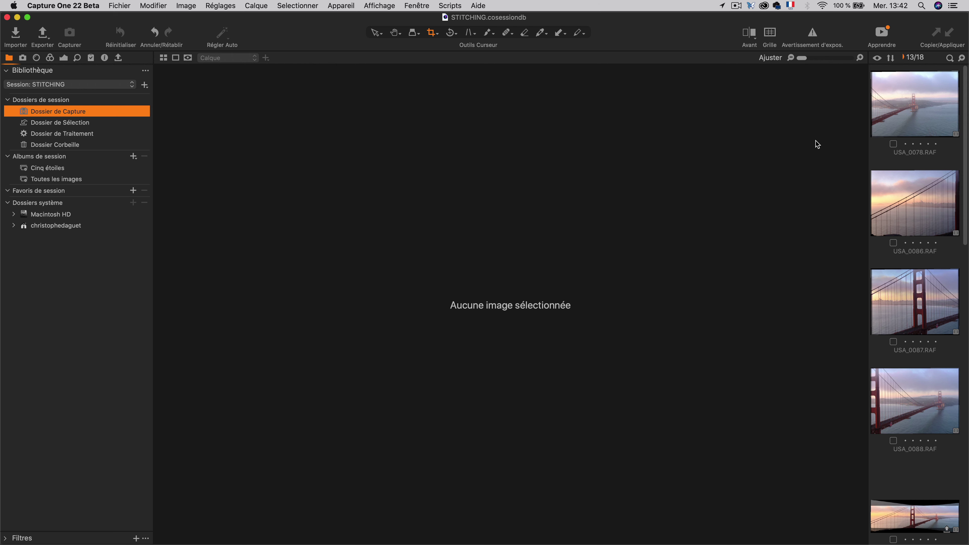
click(343, 5)
click(344, 4)
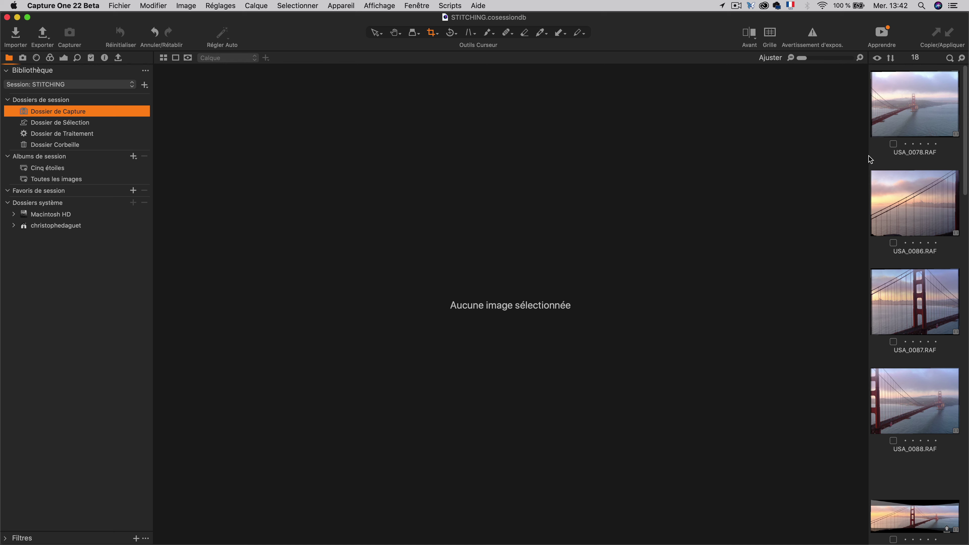
drag(870, 158, 709, 164)
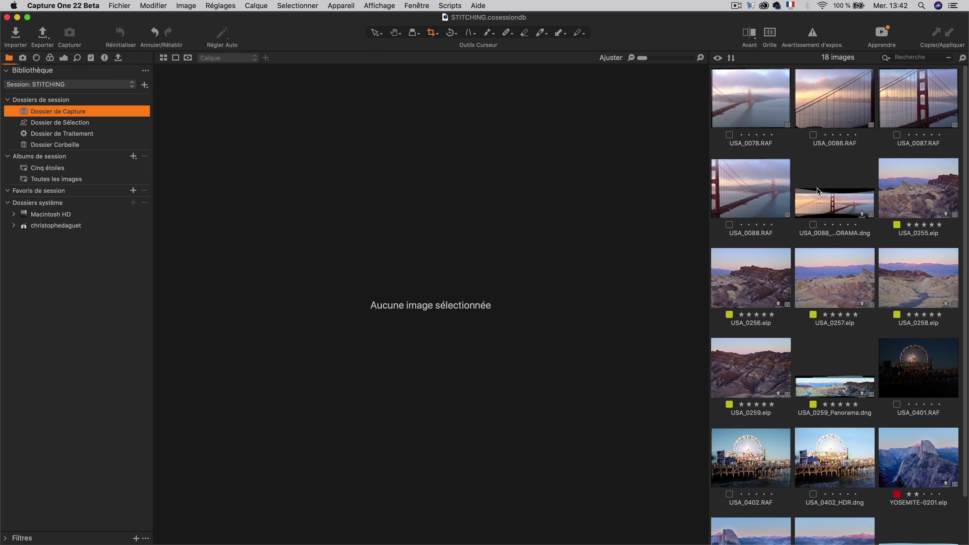
Step: Select the four bridge photos USA_0078, USA_0086, USA_0087 and USA_0088 and examine them together in multi view
click(749, 102)
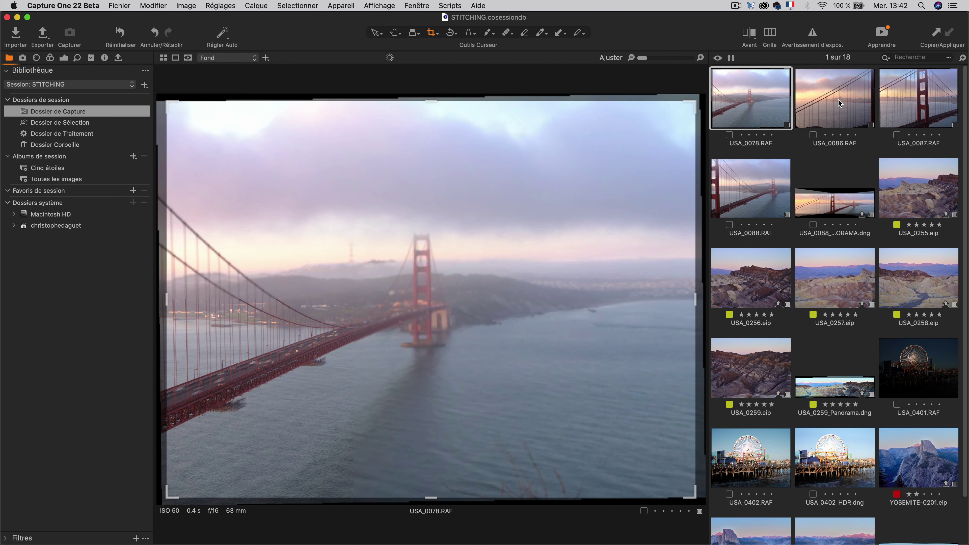
super+click(838, 102)
super+click(918, 101)
super+click(765, 187)
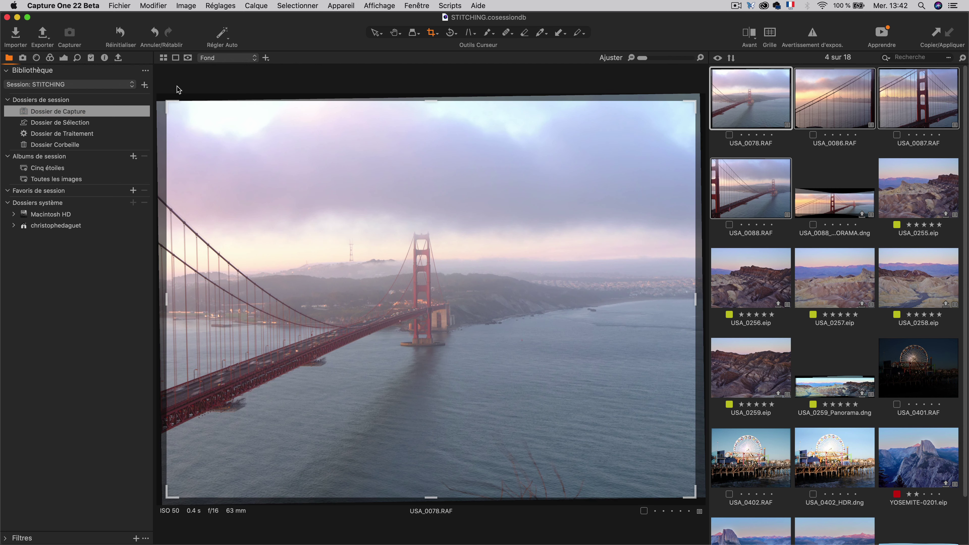
click(163, 57)
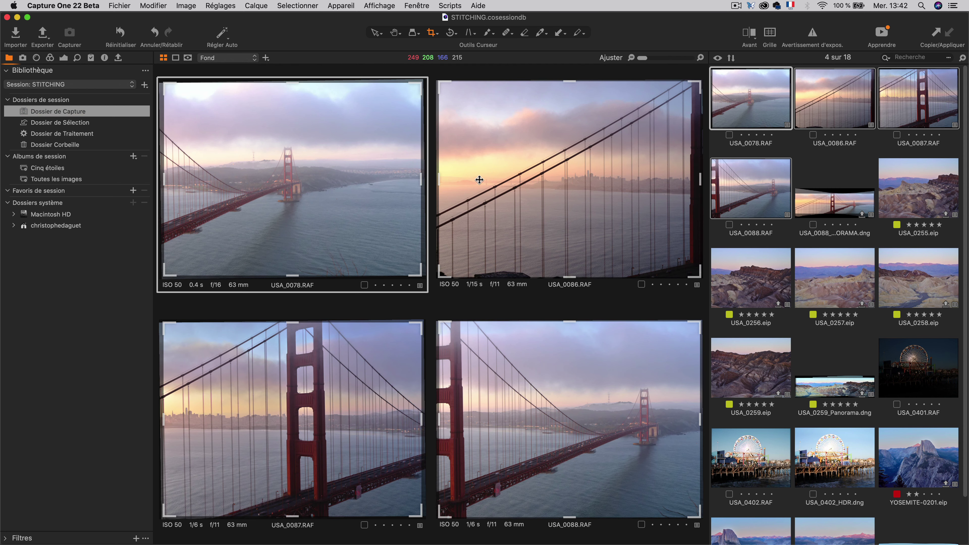
key(super+b)
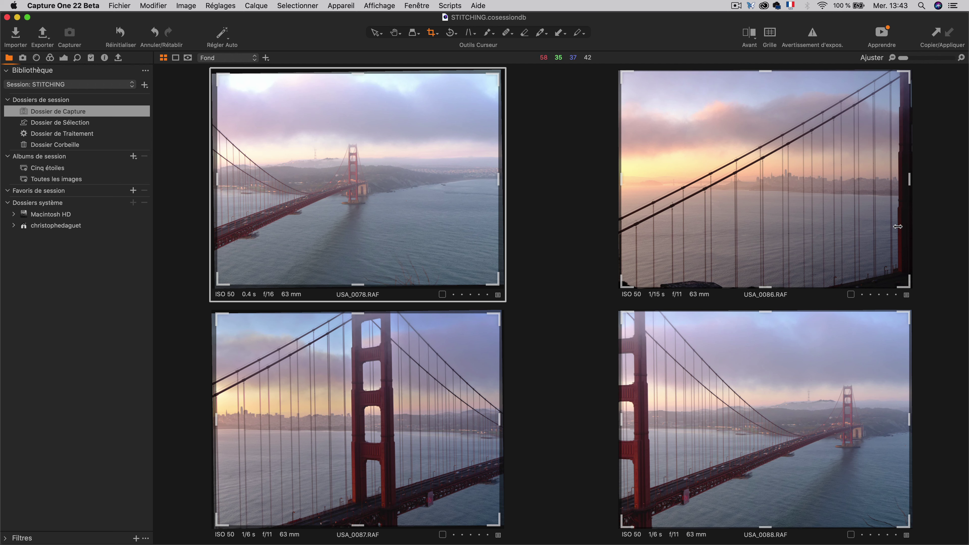
key(super+shift+b)
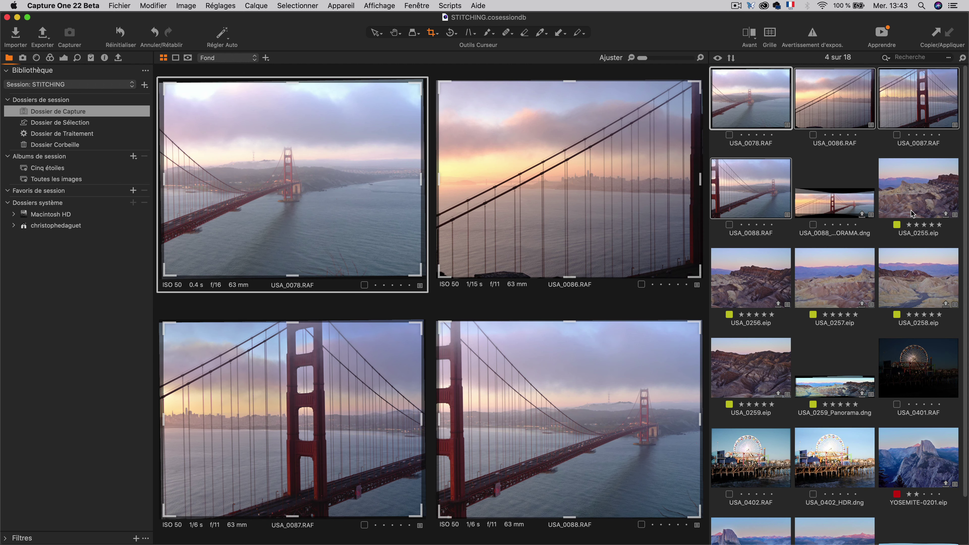
Step: Move USA_0078.RAF after USA_0088.RAF in the browser and select the four bridge photos from USA_0086 to USA_0078
click(821, 156)
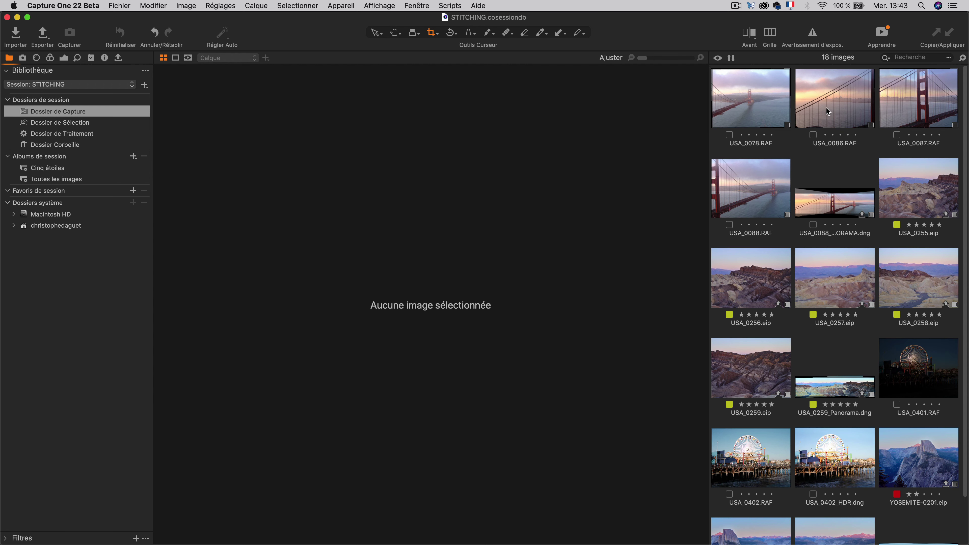
drag(745, 116, 790, 204)
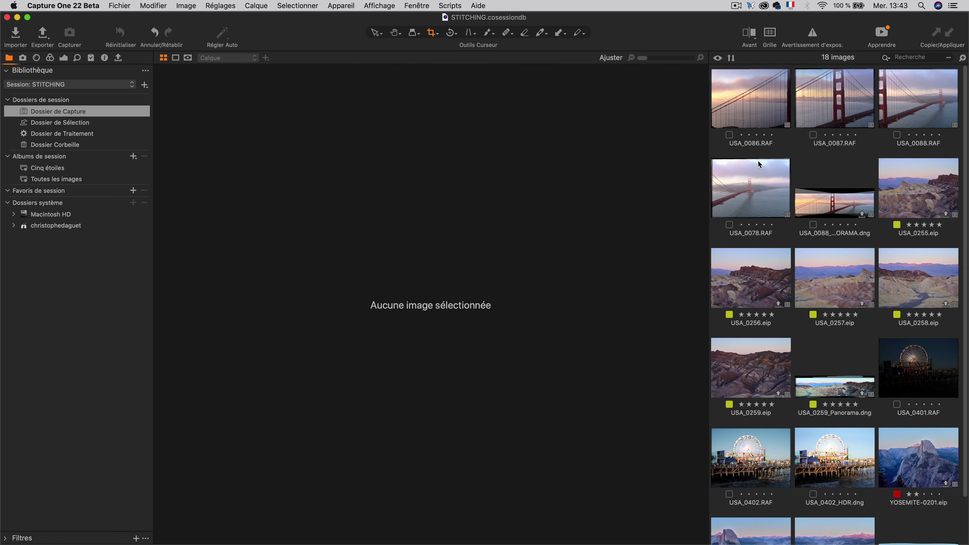
click(749, 111)
shift+click(739, 198)
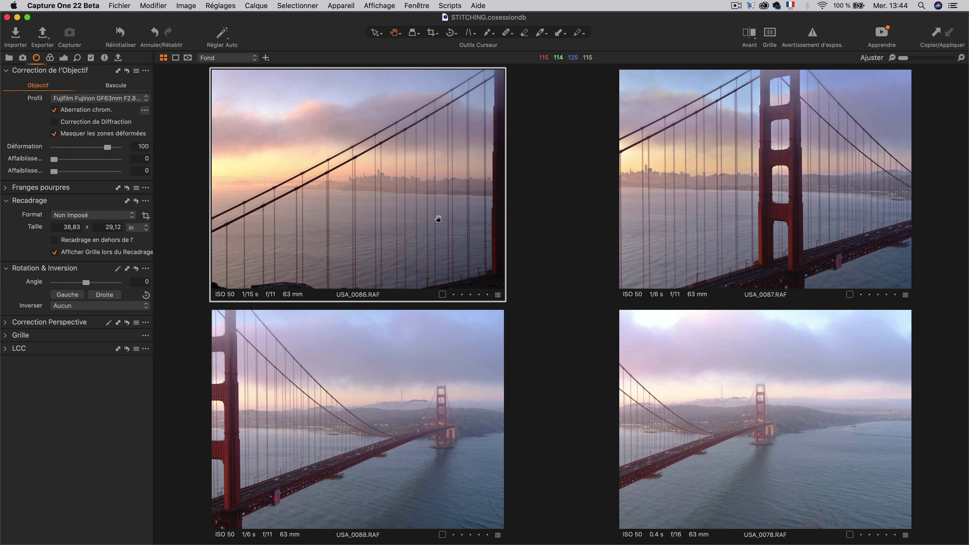
key(super+shift+b)
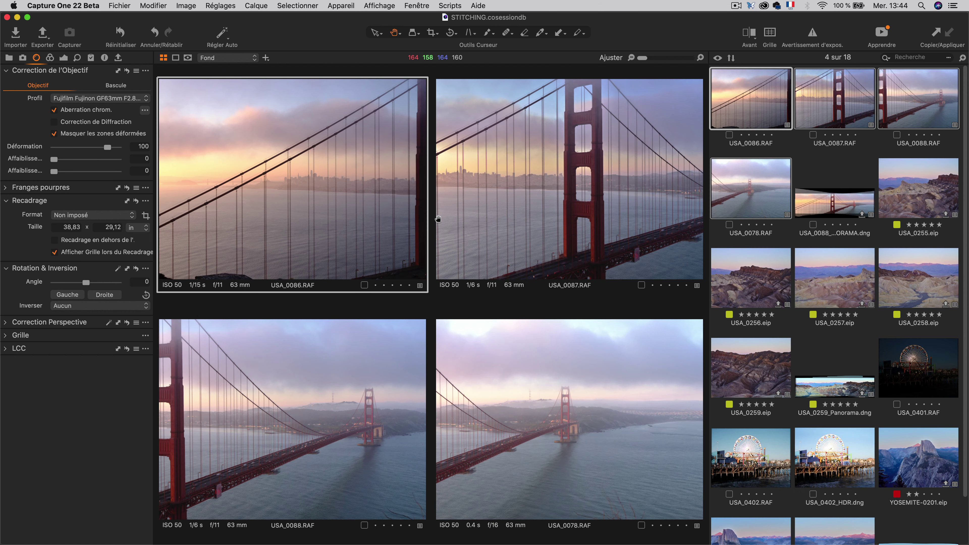
Step: Start Assembler en Panorama for the four selected bridge photos and enlarge its window to fill the screen
right_click(757, 96)
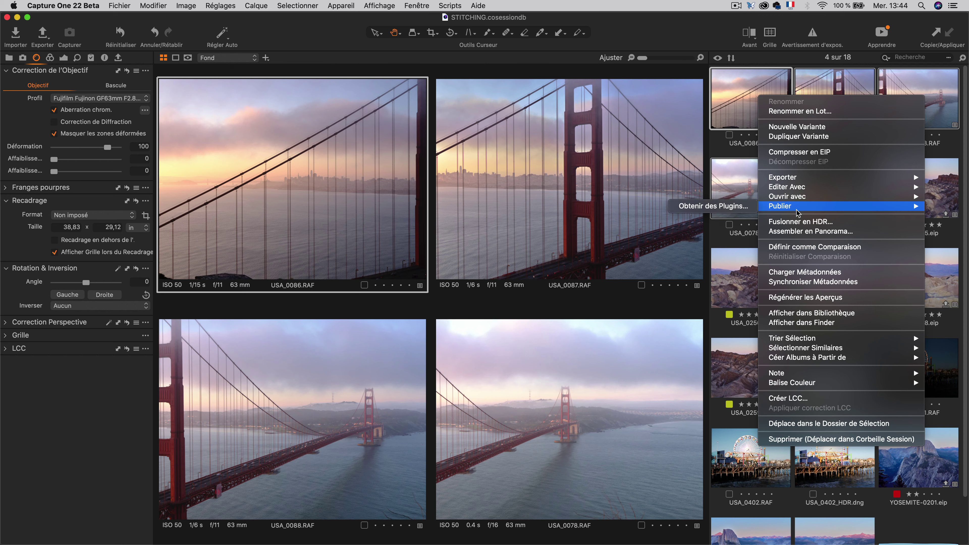
click(789, 232)
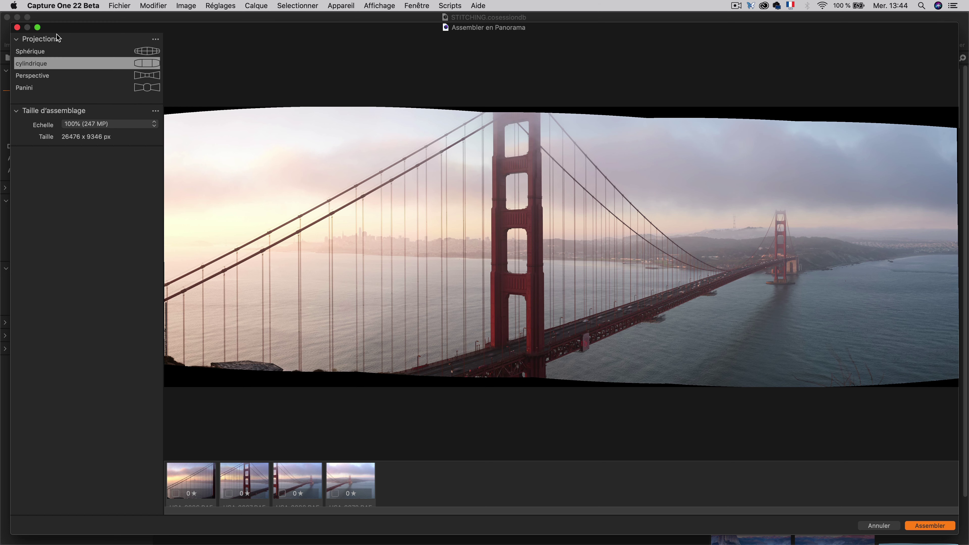
click(37, 28)
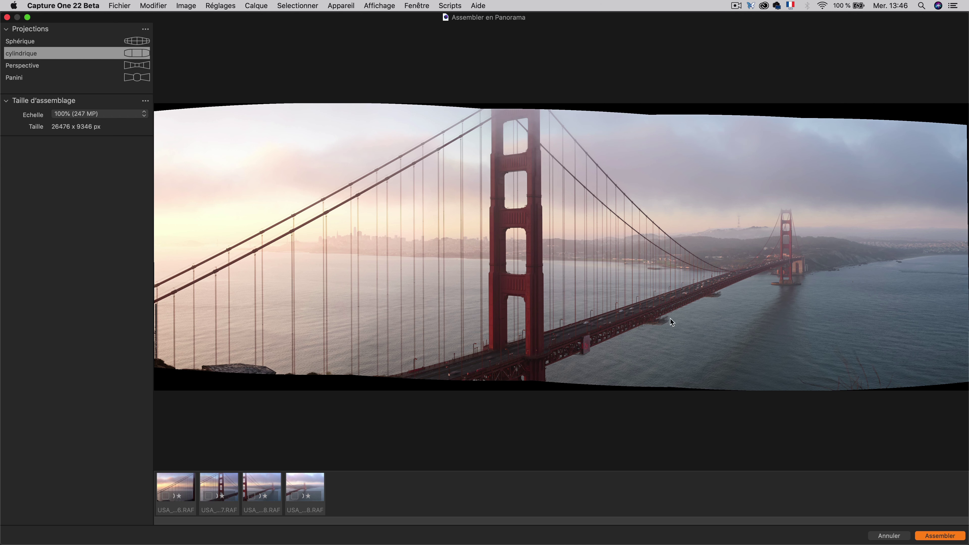
Step: Compare the Sphérique and cylindrique projections in the panorama preview, finishing on cylindrique
click(39, 41)
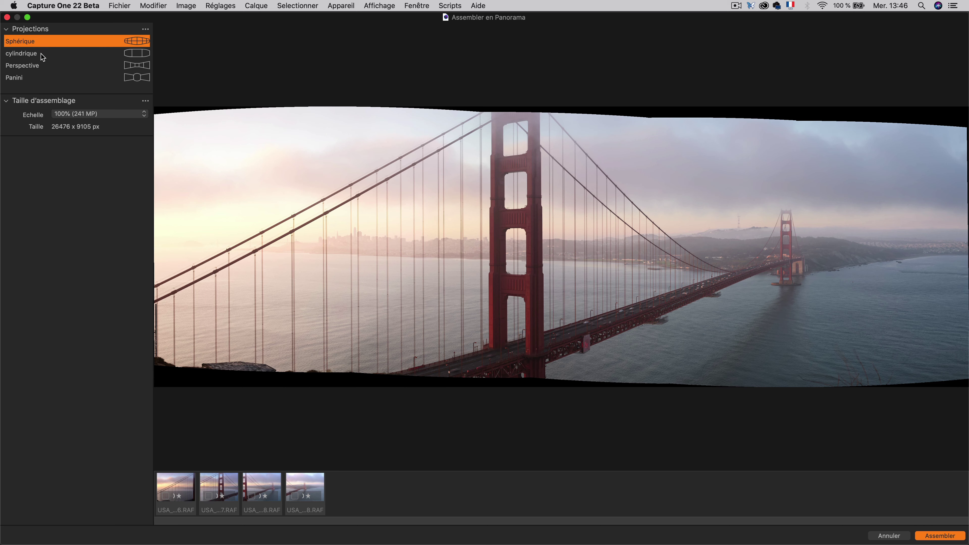
click(42, 57)
click(33, 40)
click(34, 54)
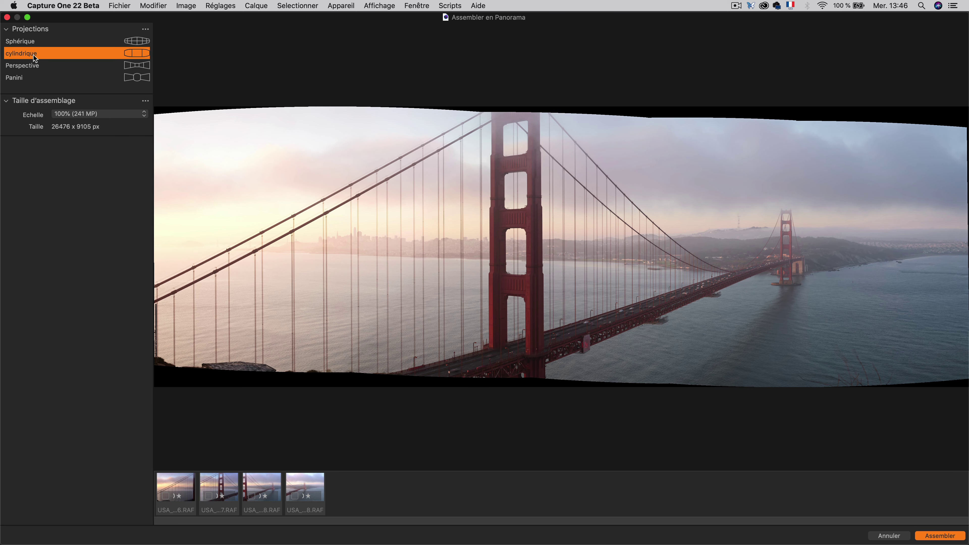
Step: Alternate the panorama preview between Sphérique and cylindrique again to examine how each projection renders the bridge
click(28, 43)
click(29, 53)
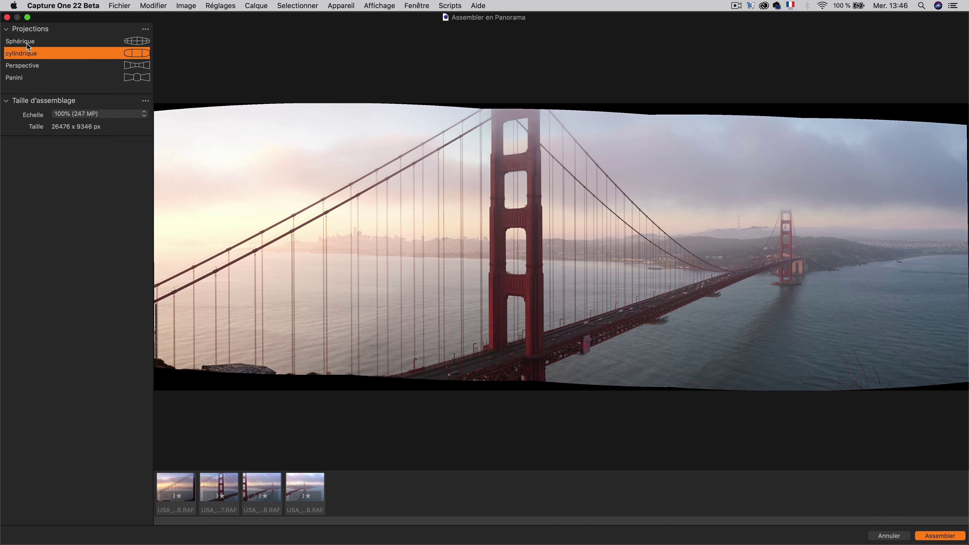
click(27, 42)
click(28, 53)
click(28, 42)
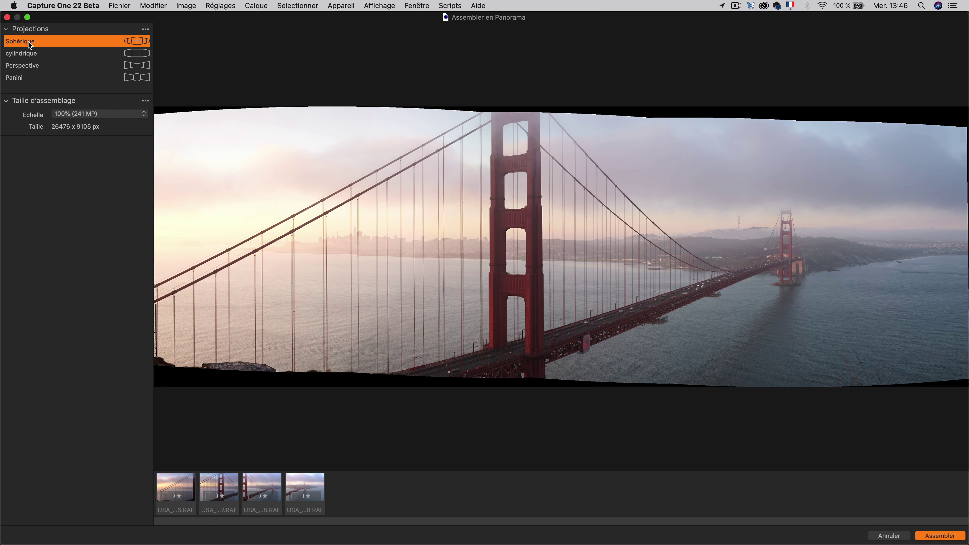
click(21, 54)
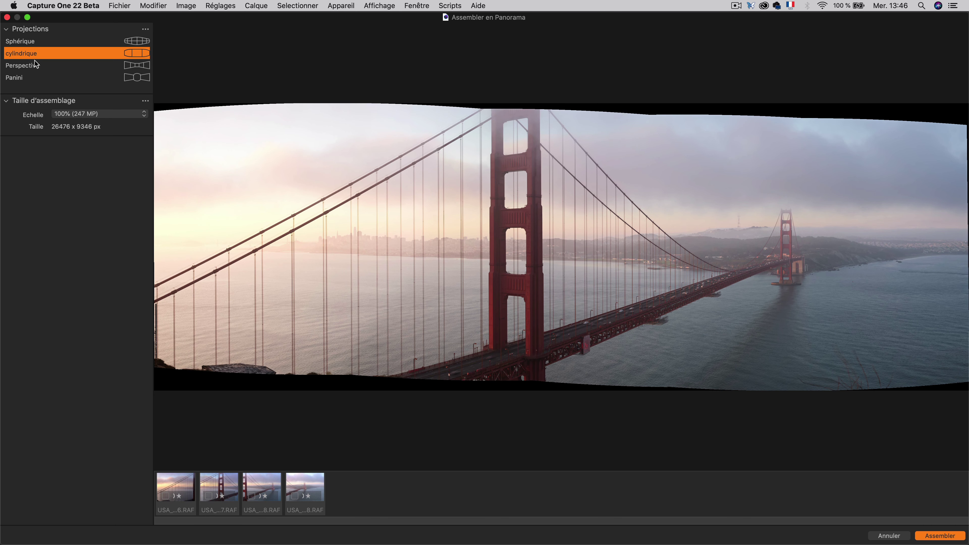
Step: Compare the Perspective projection with cylindrique and Sphérique in the panorama preview
click(27, 67)
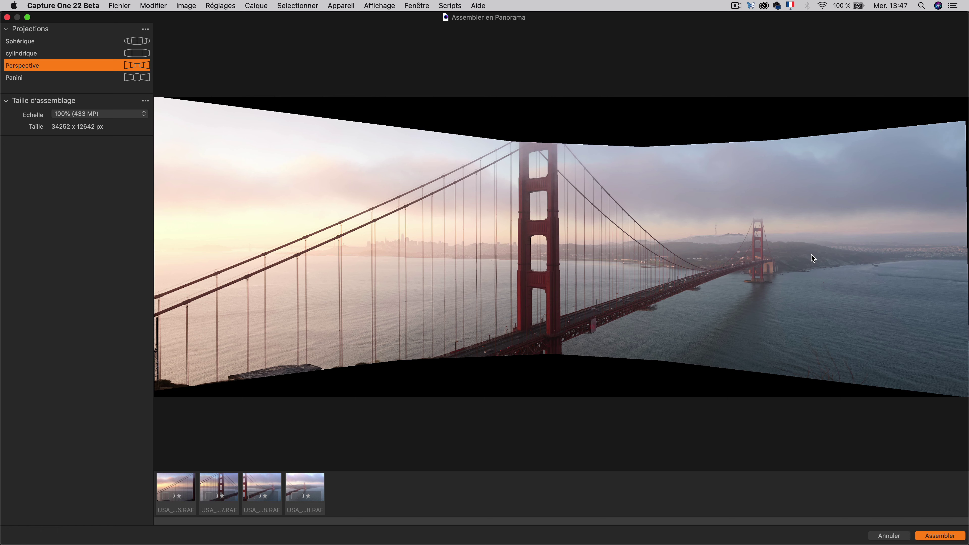
click(35, 53)
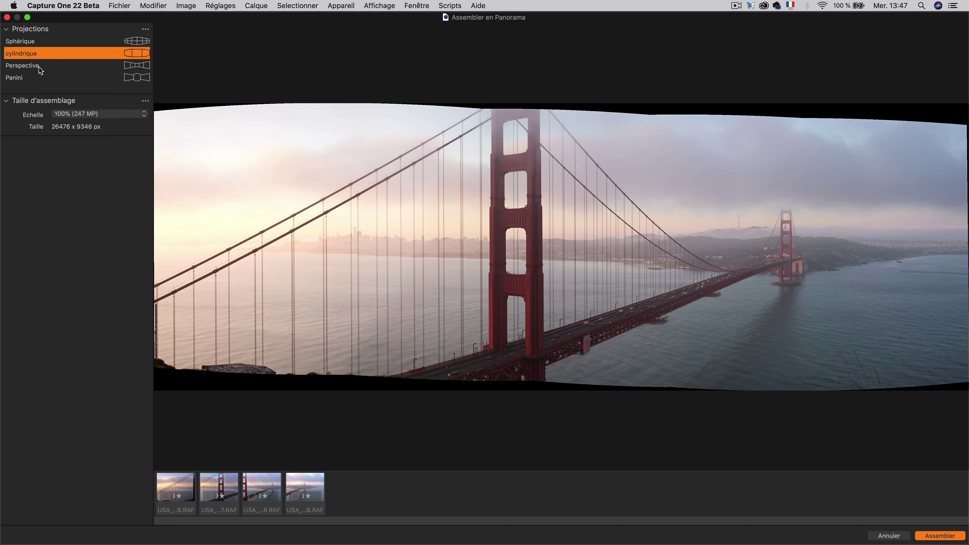
click(39, 67)
click(35, 55)
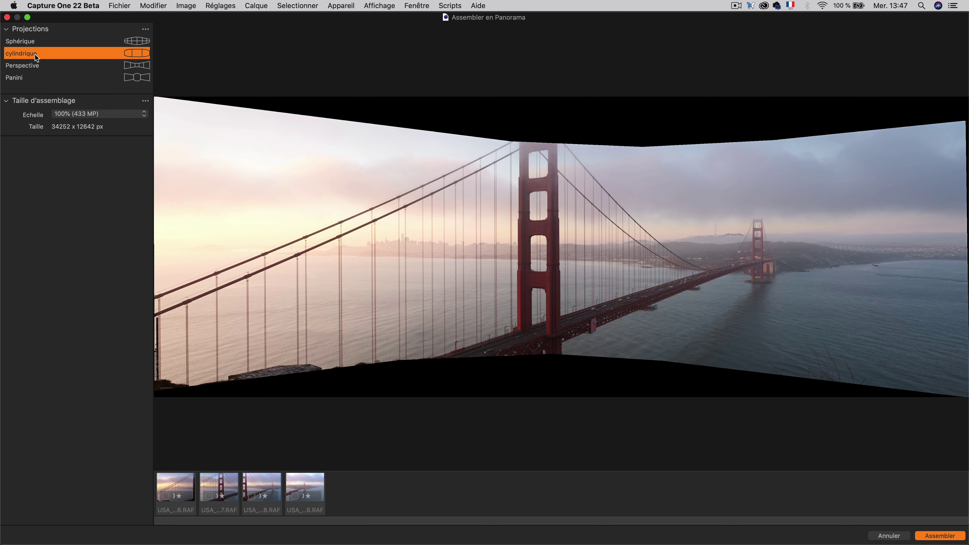
click(38, 67)
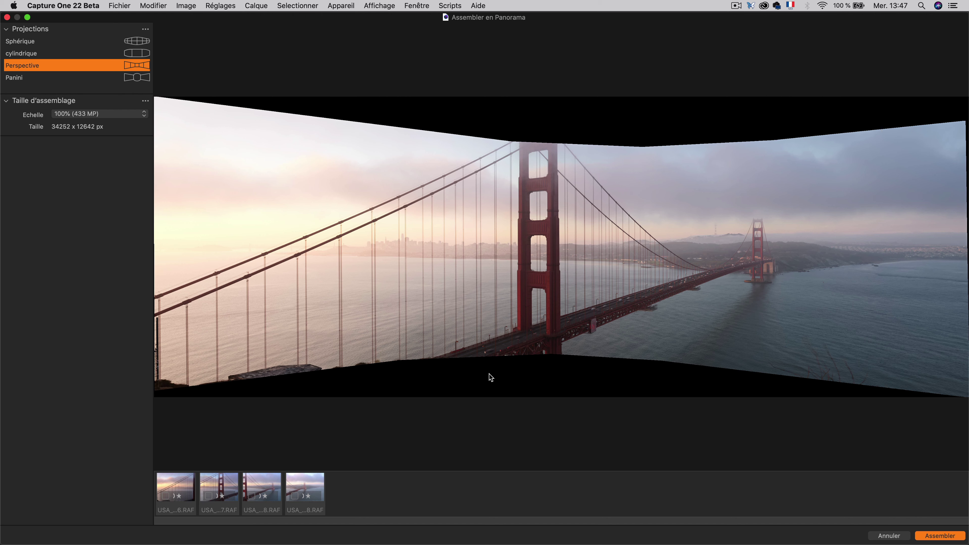
click(16, 56)
click(15, 42)
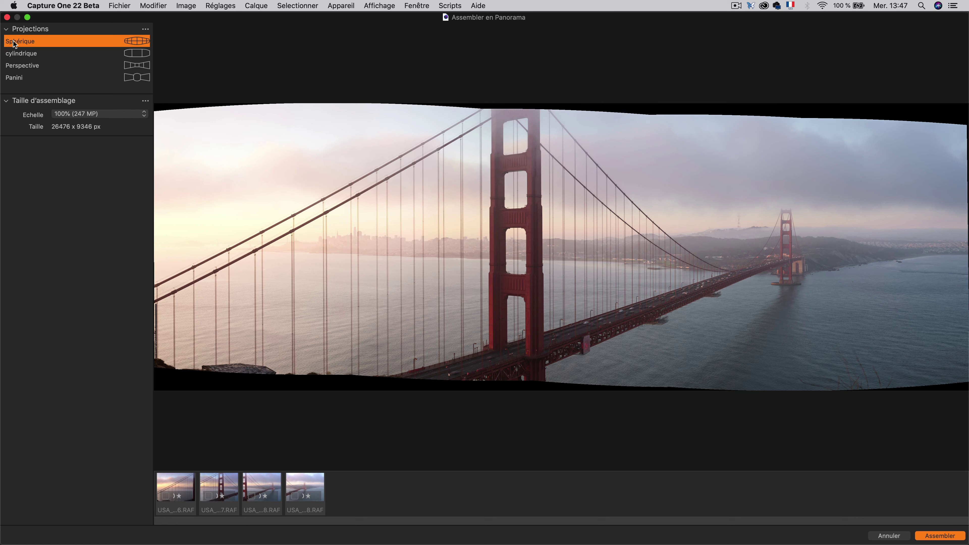
click(16, 55)
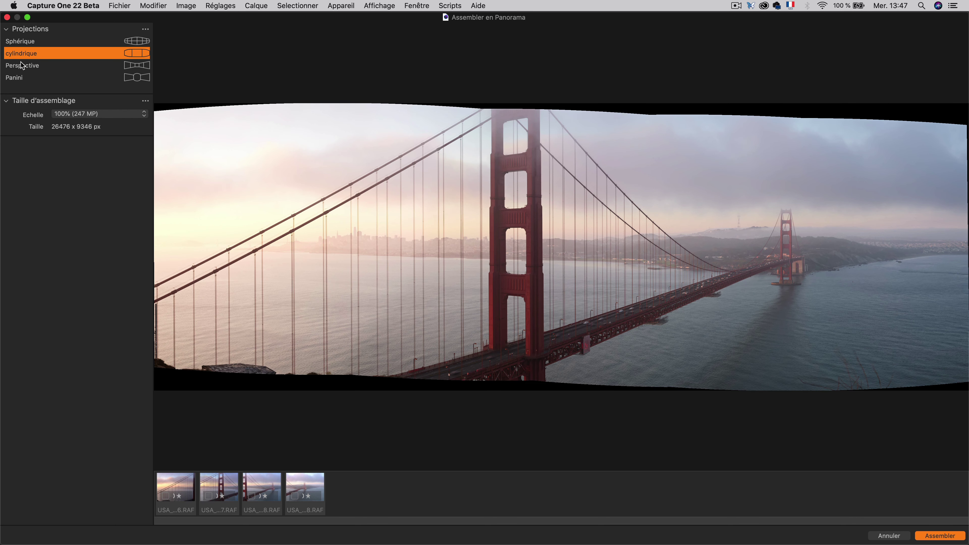
click(21, 70)
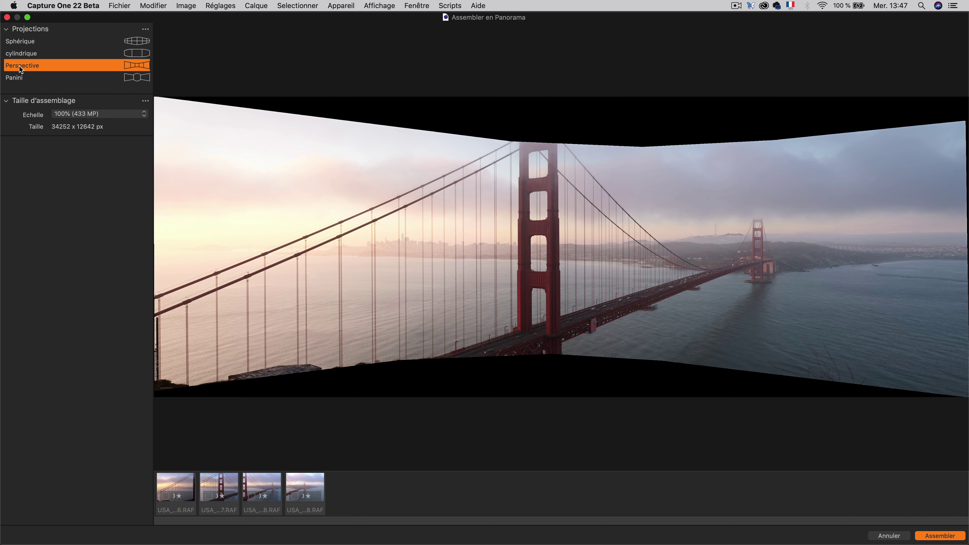
Step: Compare the Panini and Perspective projections of the bridge panorama in the preview
click(20, 76)
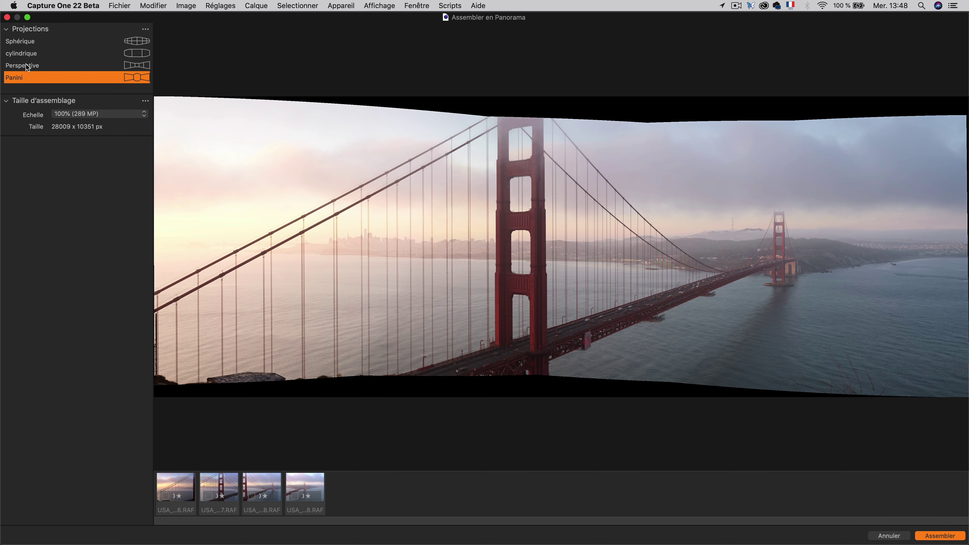
click(23, 64)
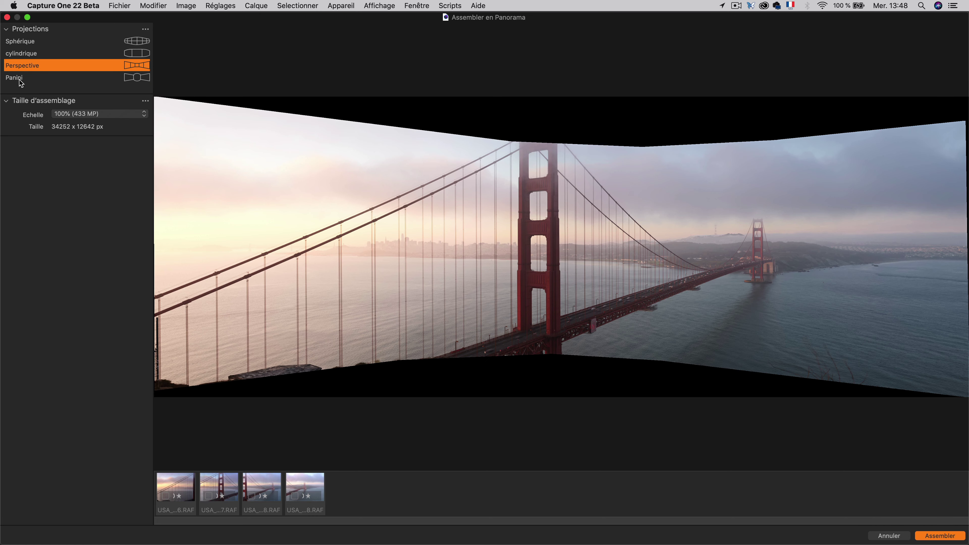
click(20, 79)
click(20, 67)
click(19, 79)
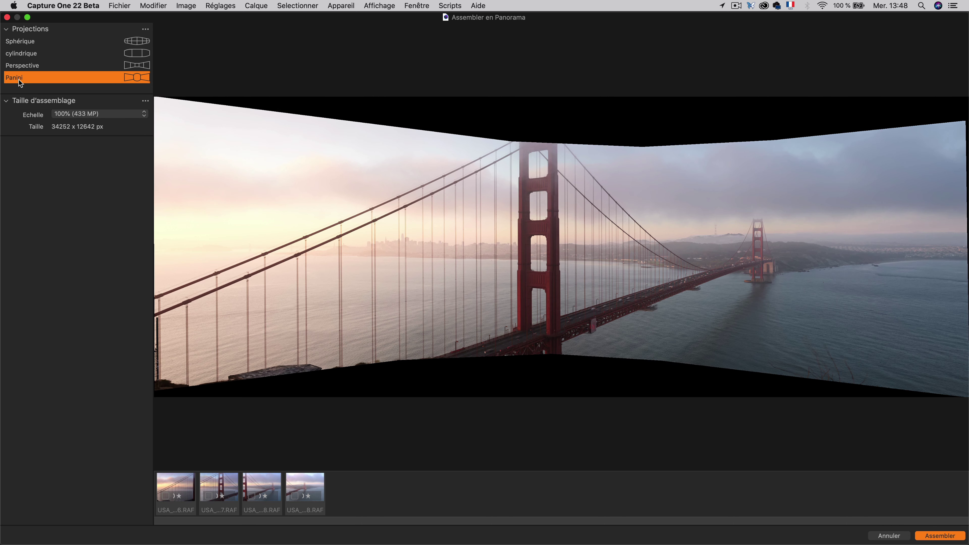
click(18, 66)
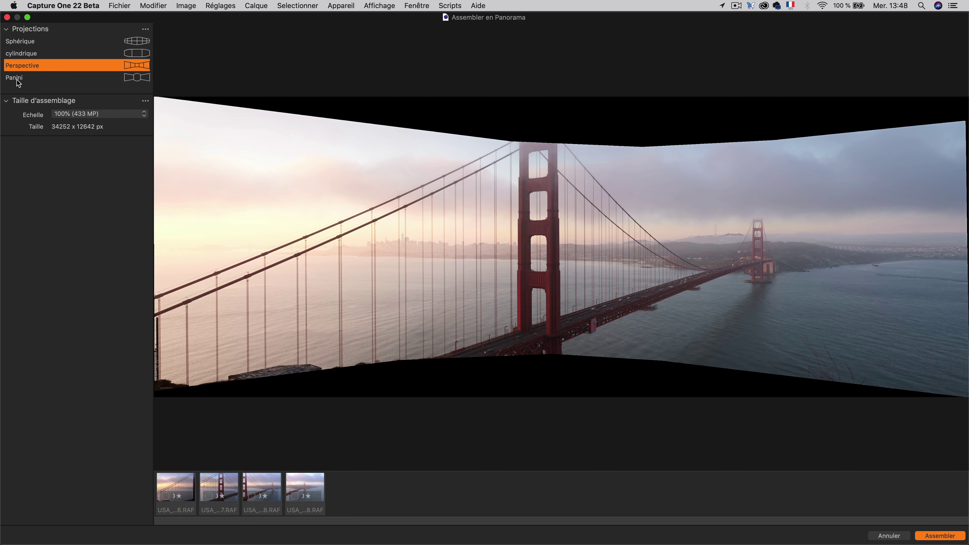
click(18, 82)
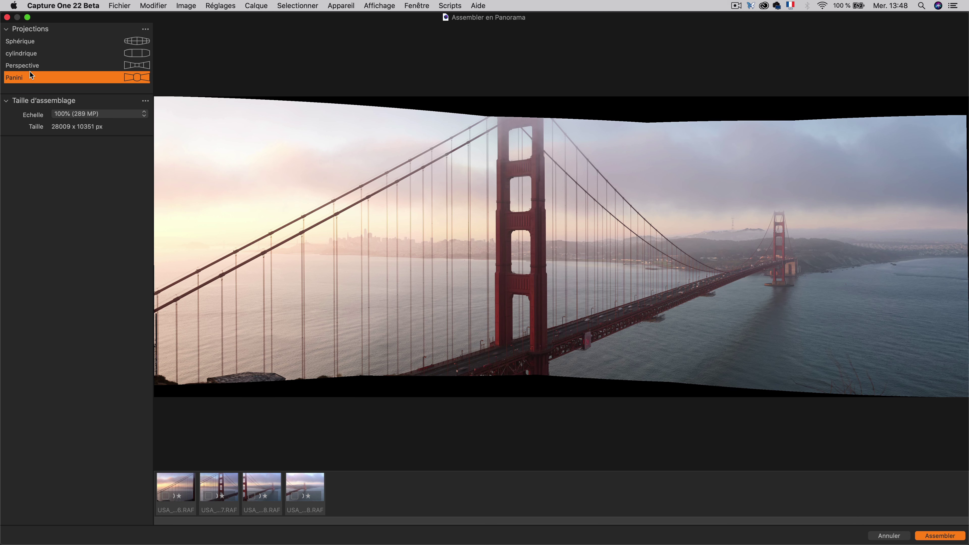
click(25, 64)
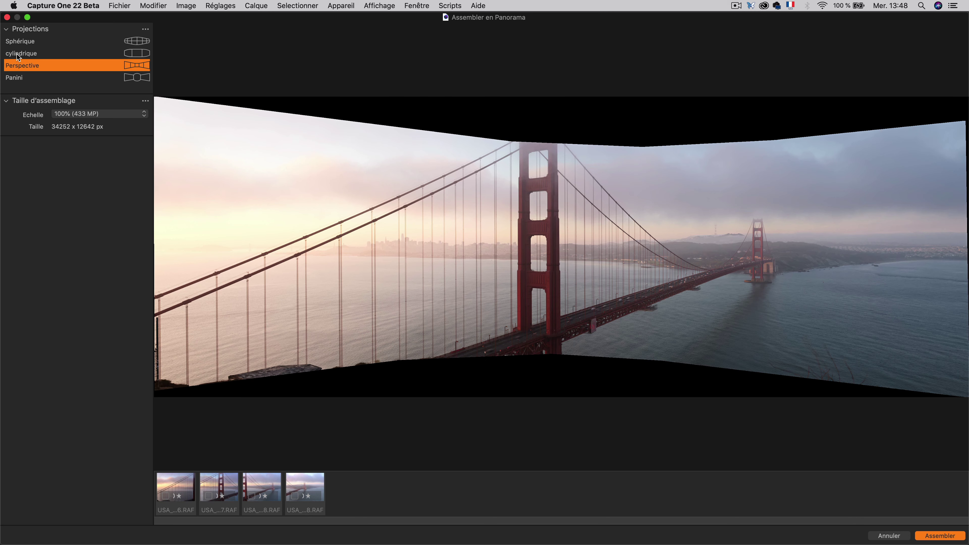
Step: Choose the cylindrique projection, keep the assembly scale at 100% (247 MP) and assemble the panorama
click(20, 57)
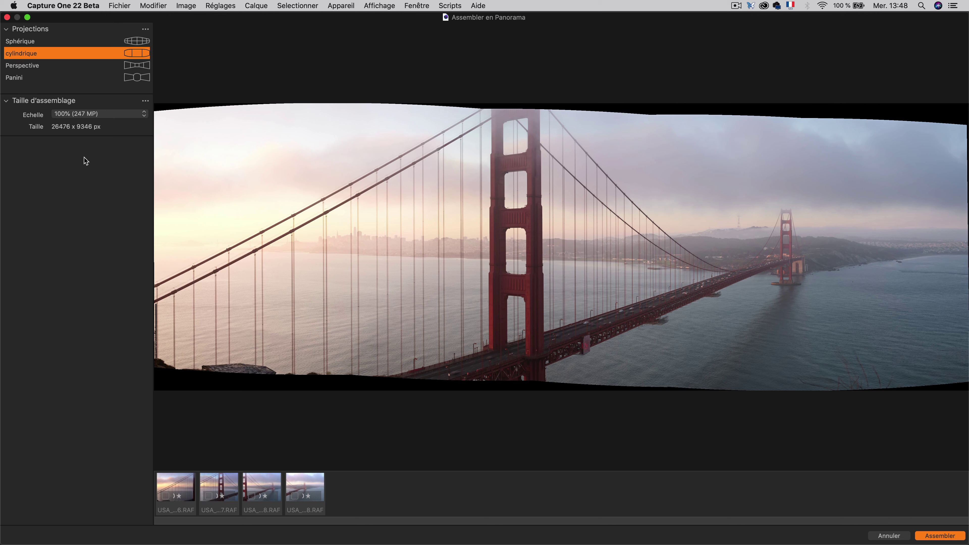
click(146, 29)
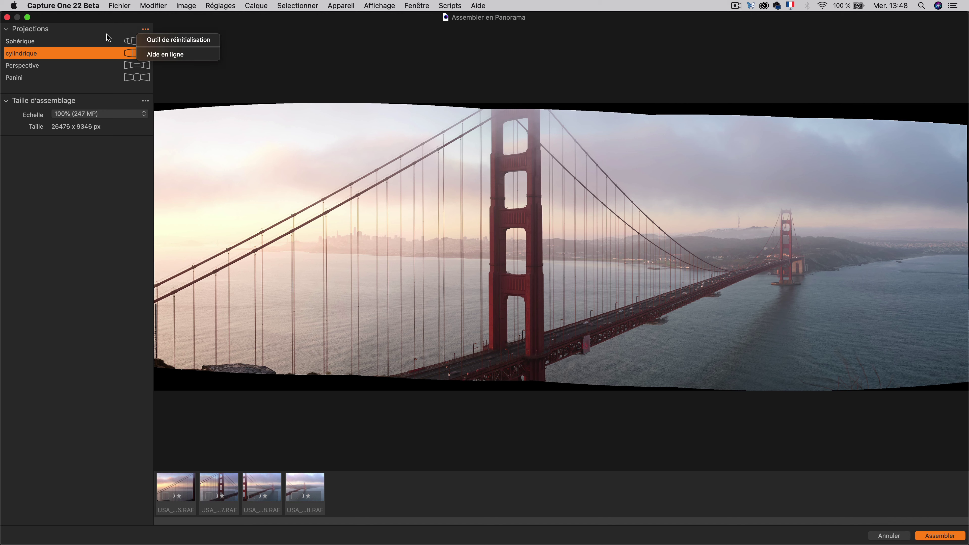
click(69, 177)
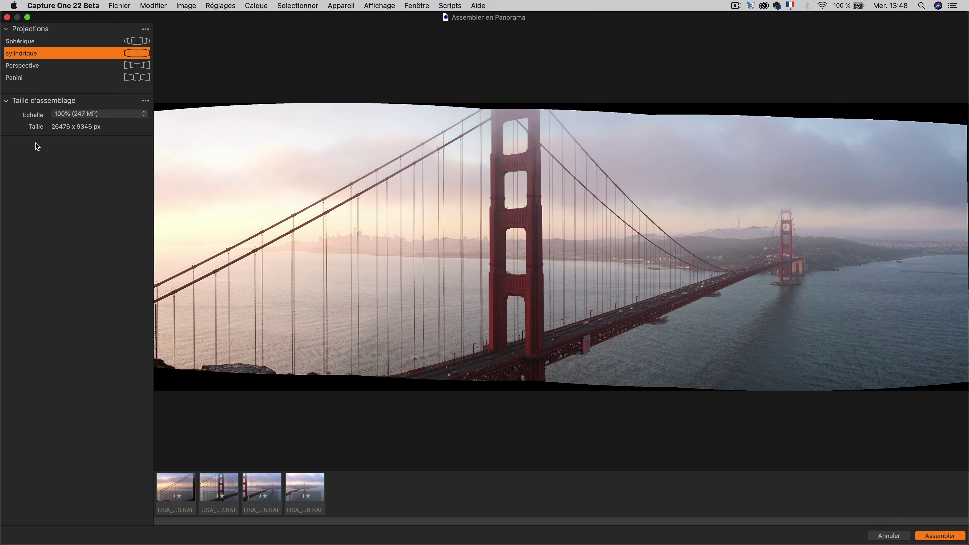
click(94, 116)
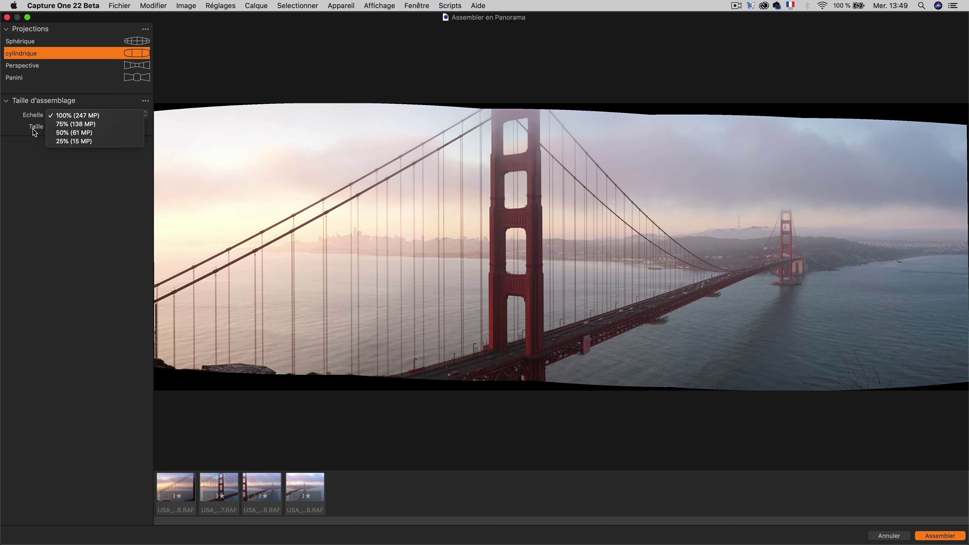
click(89, 116)
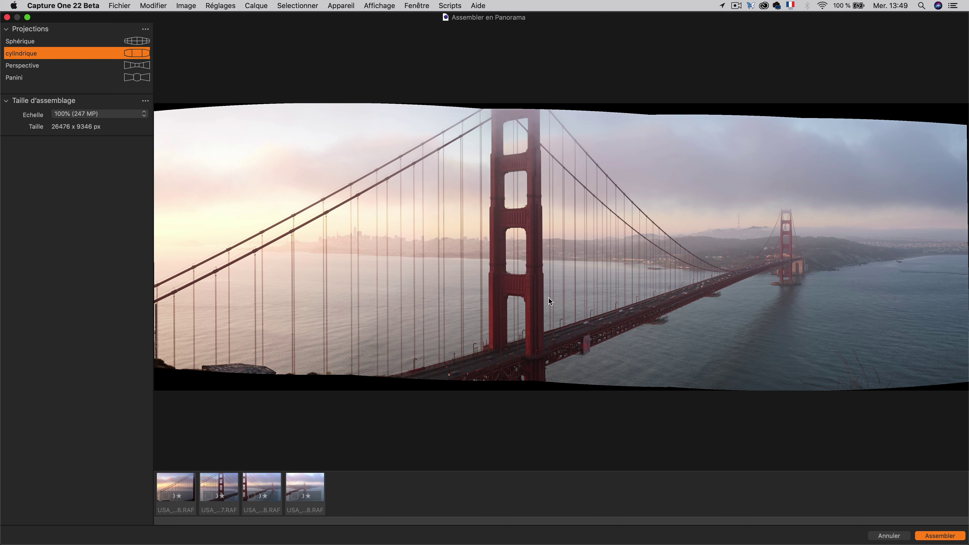
click(940, 536)
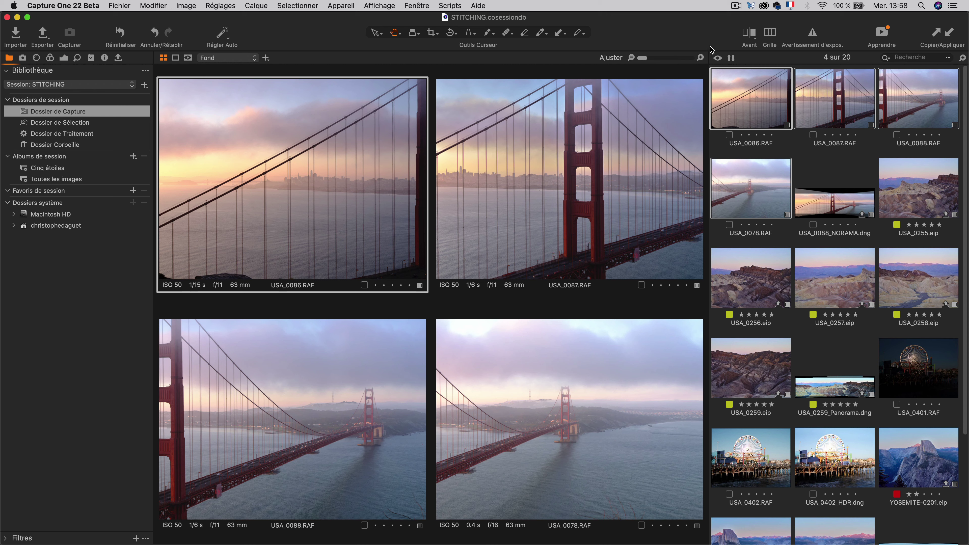
Step: Sort the browser images by Nom and display USA_0088_Panorama 1.dng in the viewer
click(732, 59)
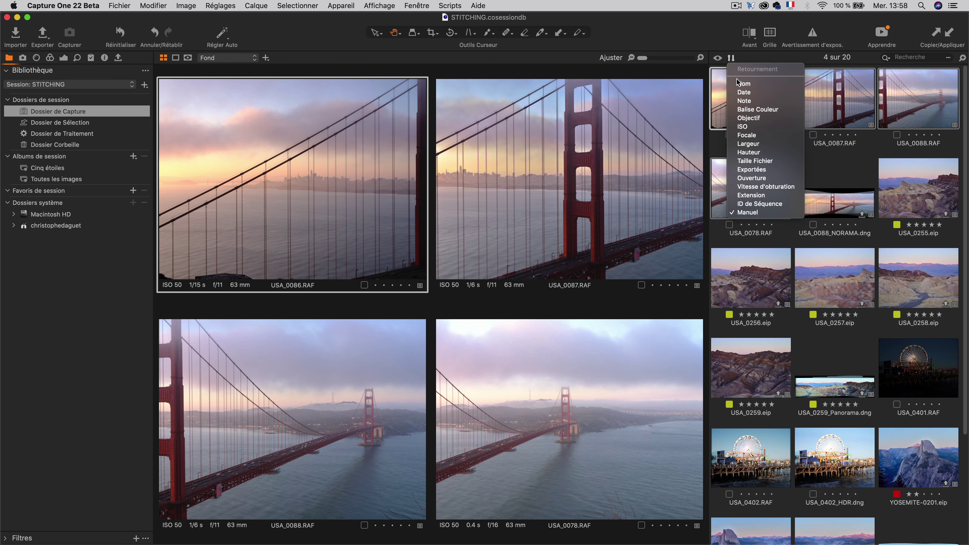
click(751, 86)
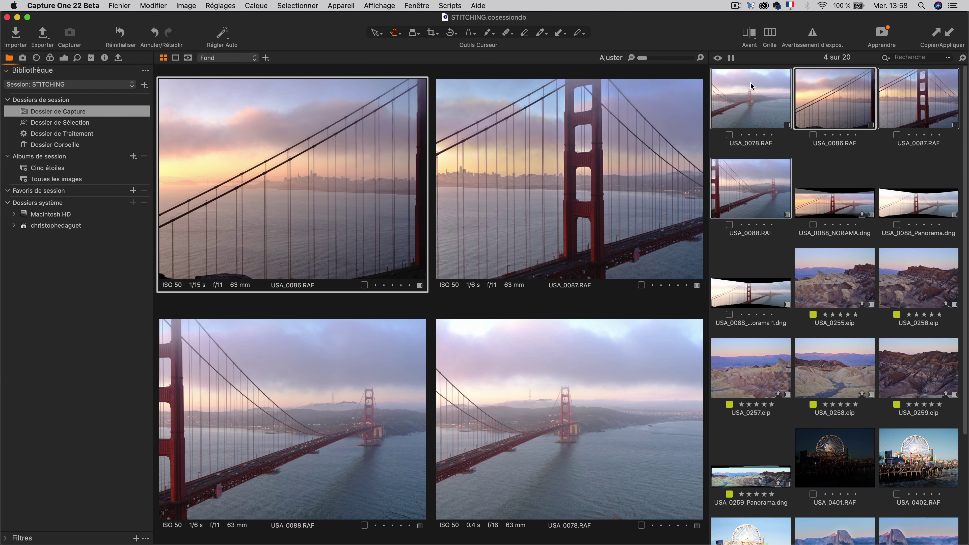
click(750, 295)
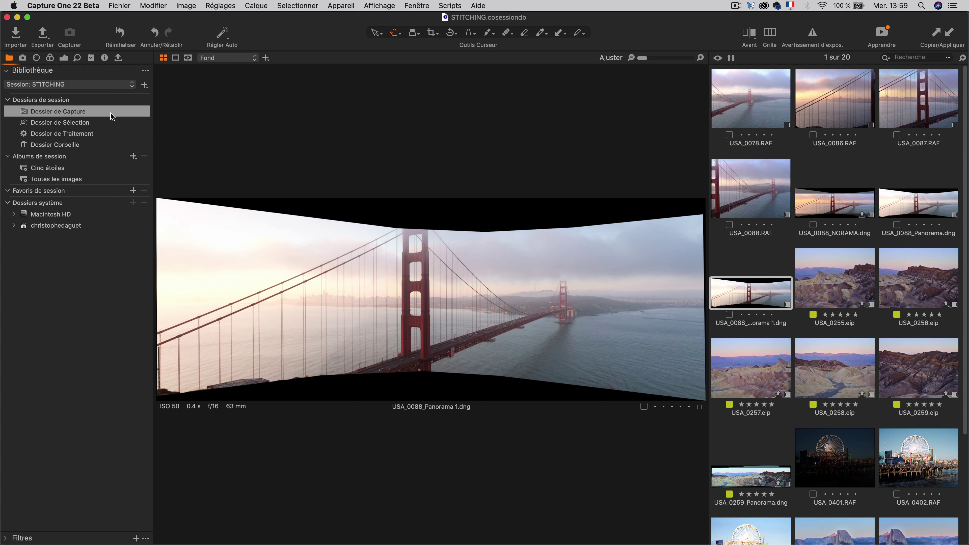
Step: Examine the exposure, colour and lens correction tools available for USA_0088_Panorama 1.dng
click(64, 58)
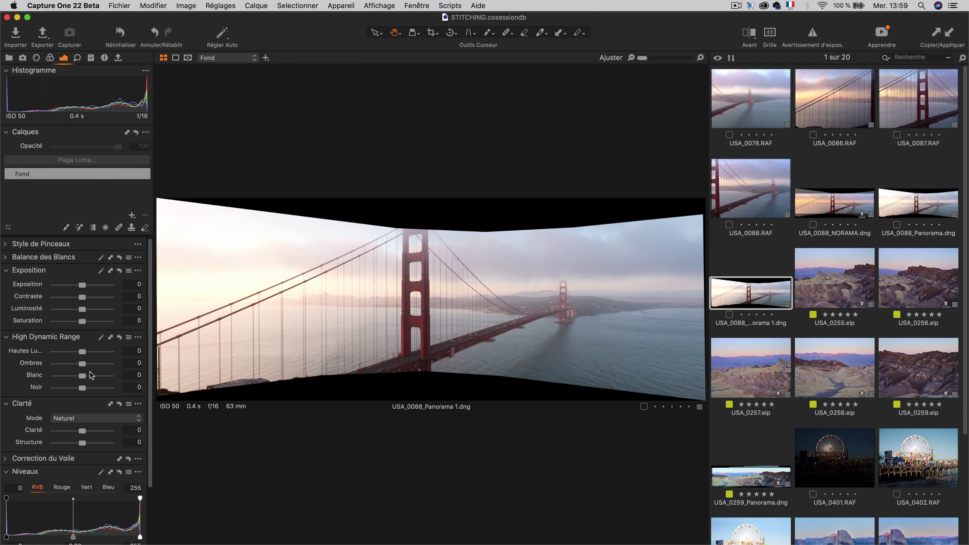
click(50, 57)
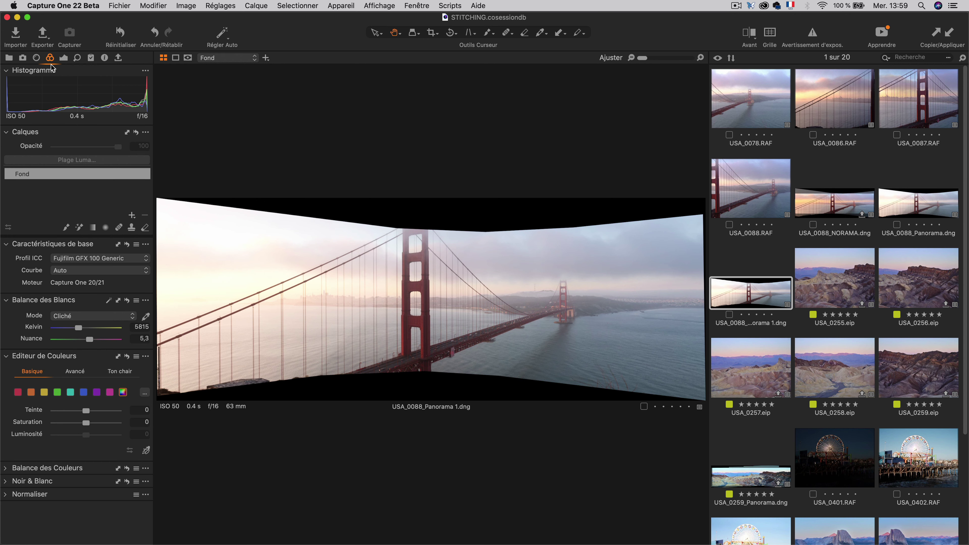
click(65, 59)
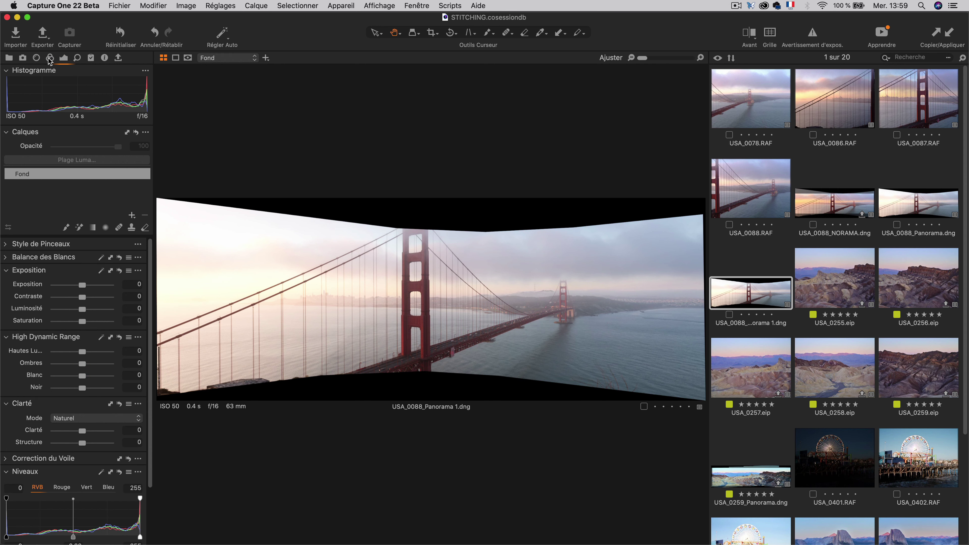
click(50, 59)
click(36, 58)
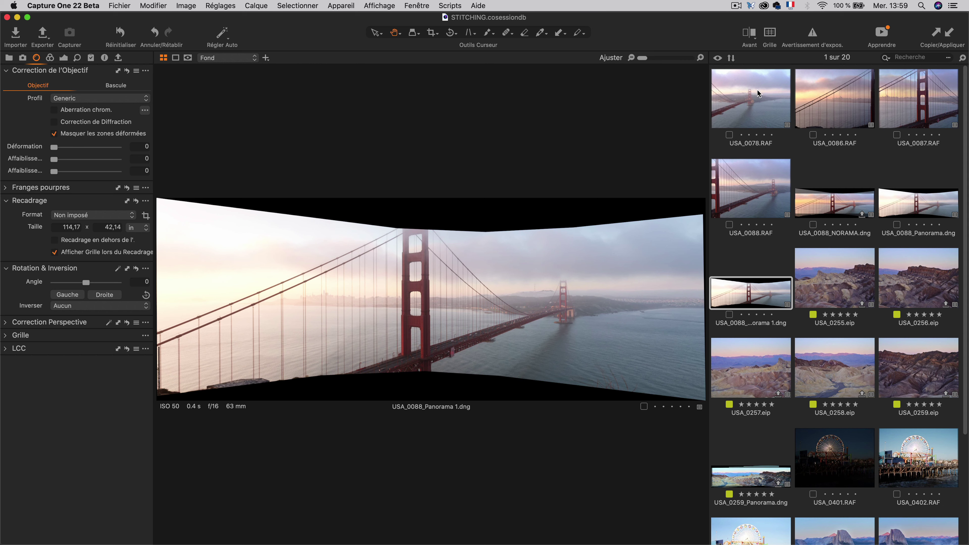
Step: Review the four source bridge photos and apply the adjustments of USA_0087.RAF to USA_0088_Panorama 1.dng
click(751, 100)
shift+click(756, 196)
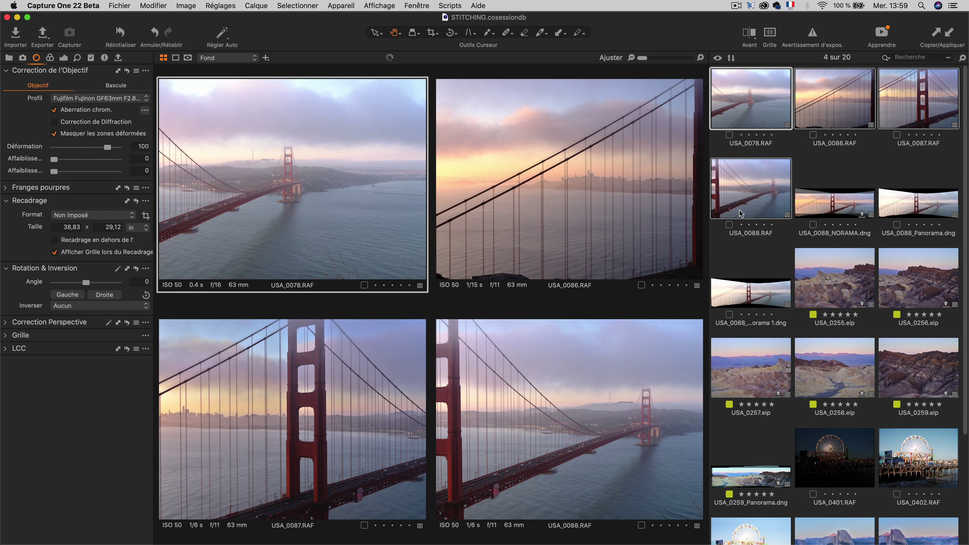
click(915, 94)
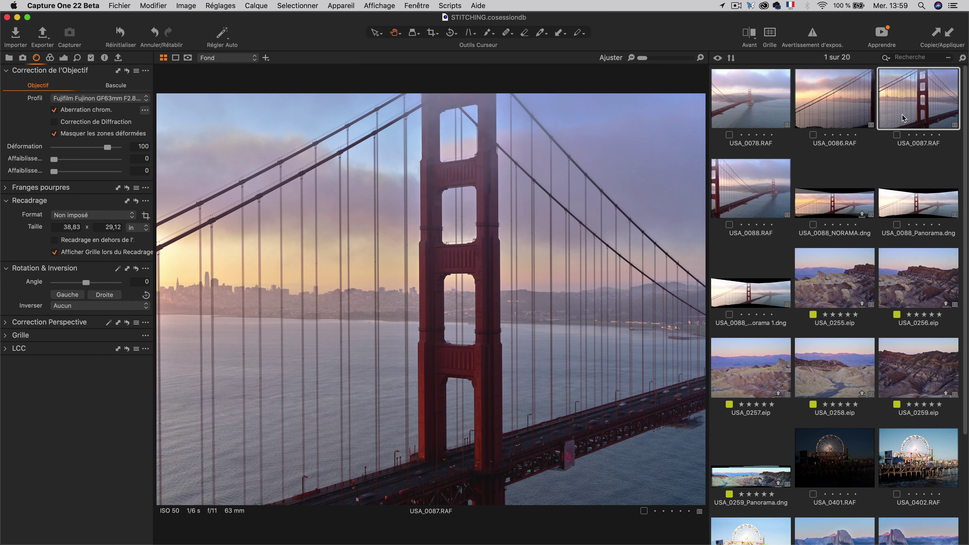
click(768, 282)
key(super+shift+v)
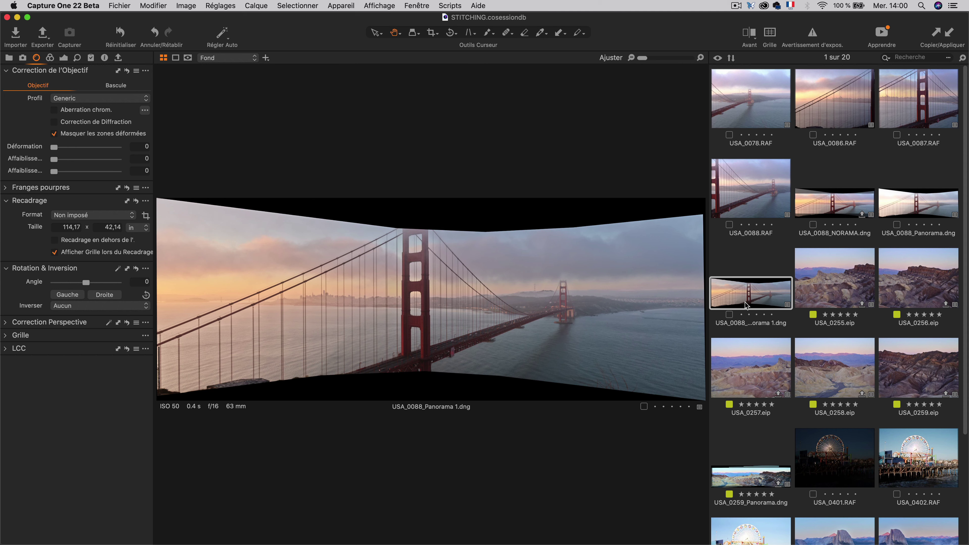
Step: Switch to Finder and browse the Output and Capture folders inside the STITCHING folder on the Bureau
key(super+Tab)
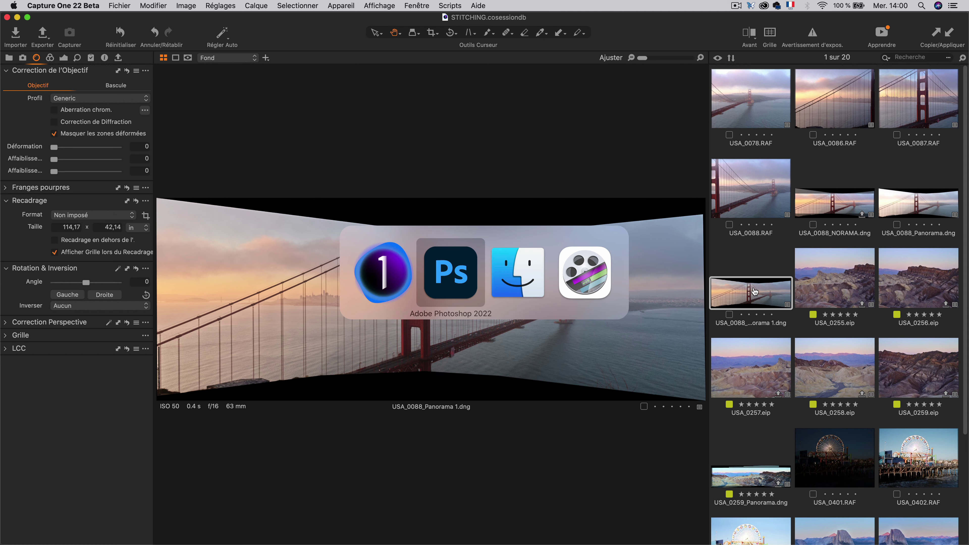
key(super+Tab)
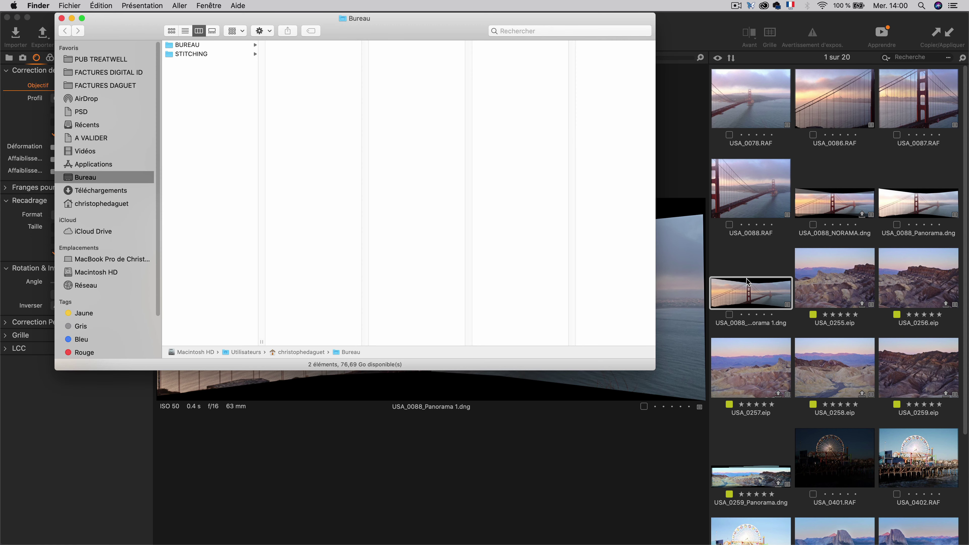
click(199, 54)
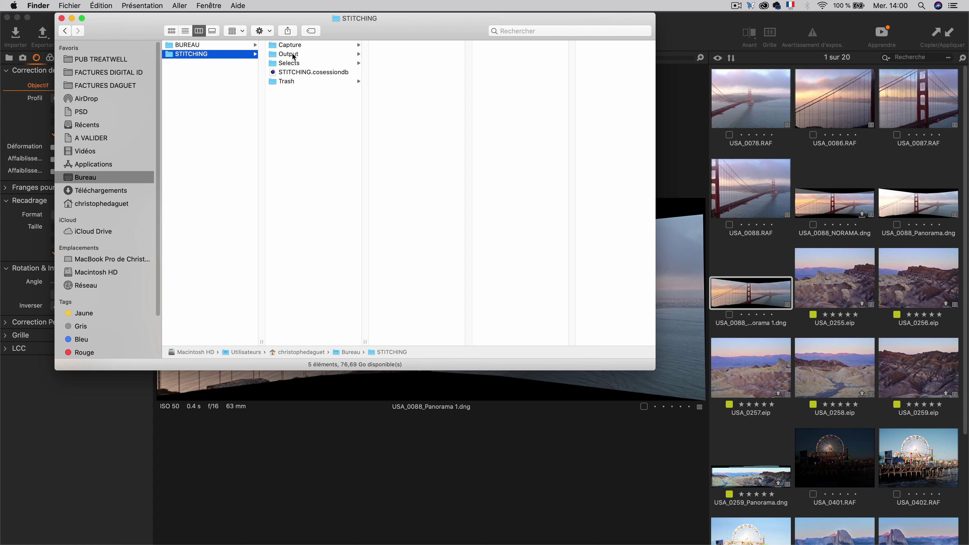
click(294, 56)
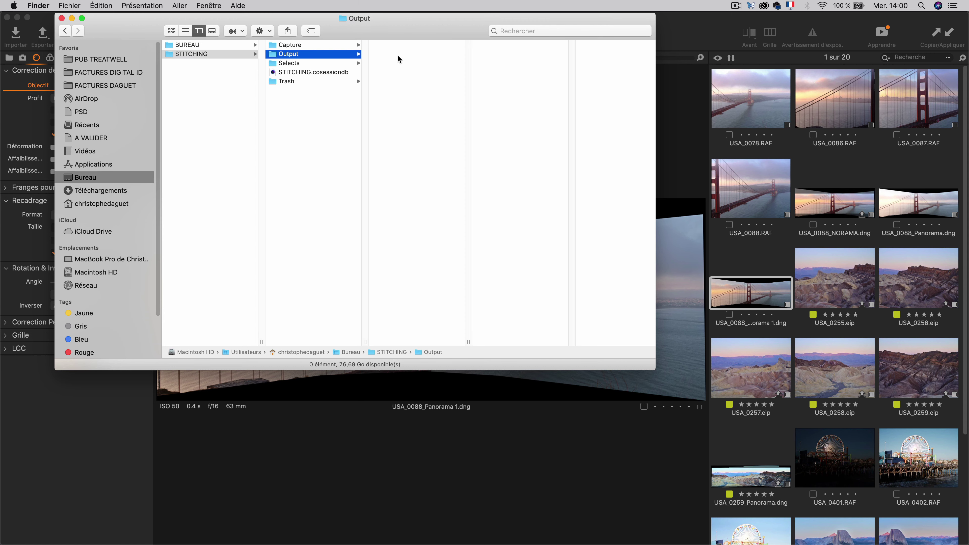
click(296, 47)
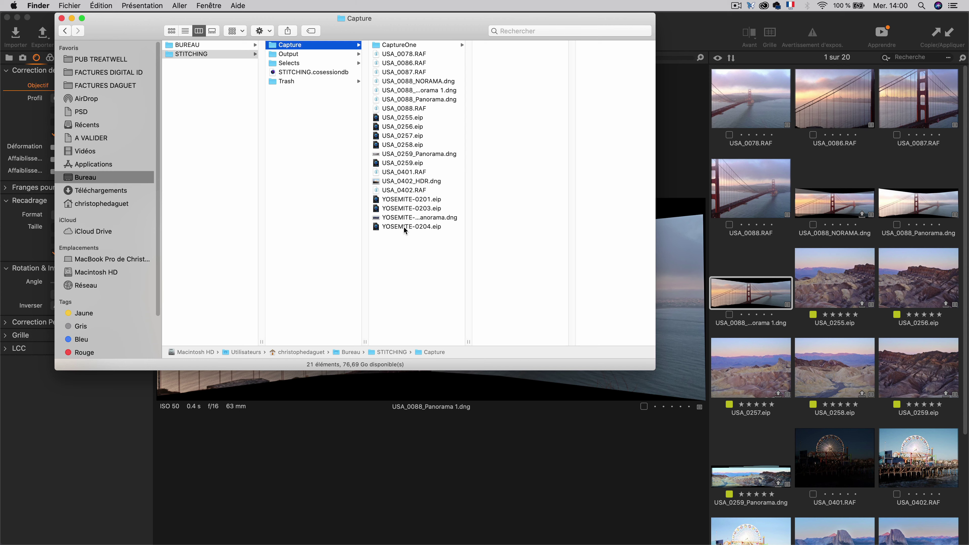
Step: Open USA_0088_Panorama 1.dng in Photoshop's Camera Raw to inspect it, close it and return to Capture One
drag(401, 91, 195, 533)
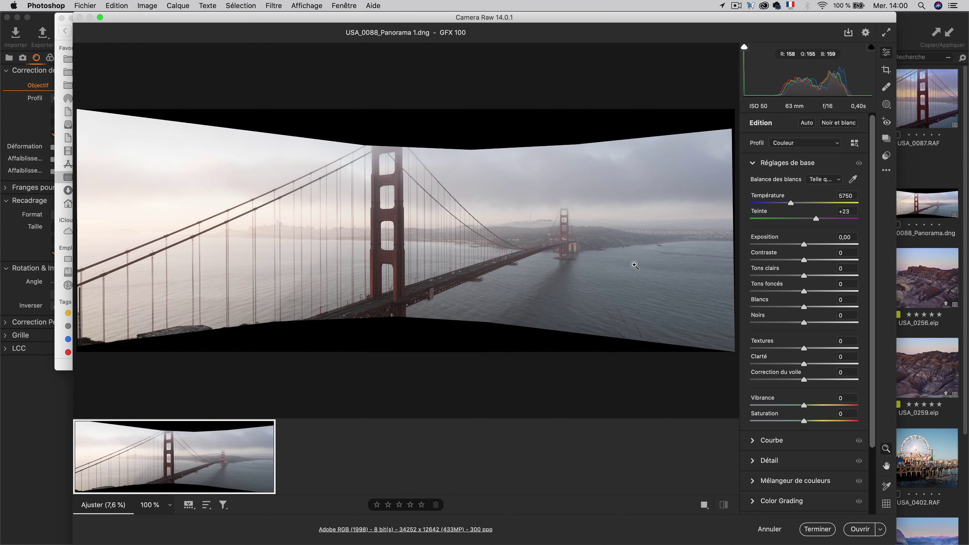
click(818, 529)
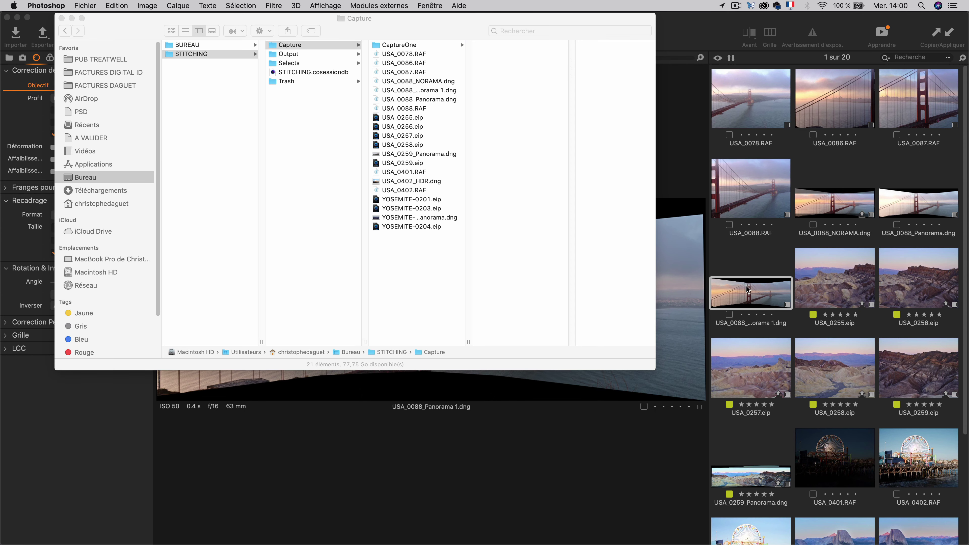
click(748, 294)
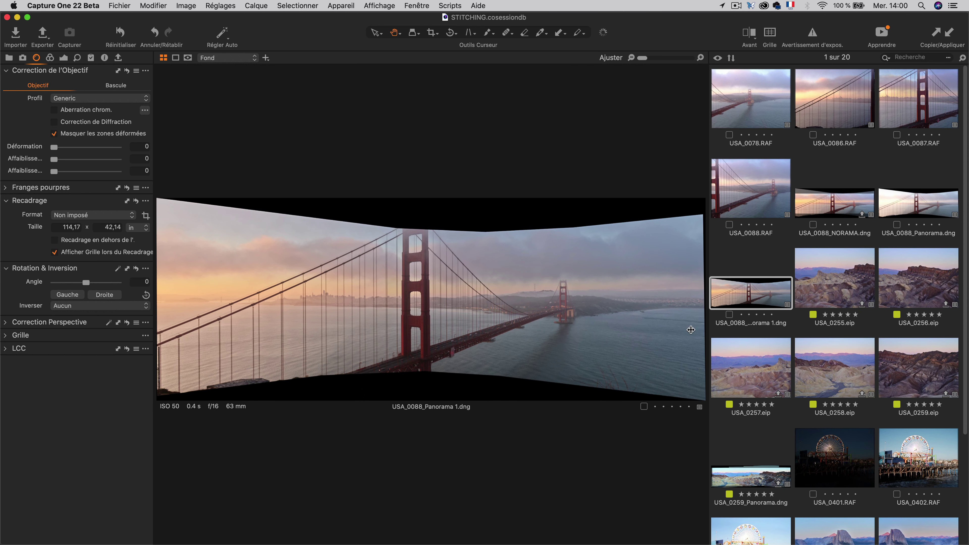
Step: Crop the black areas above and below the panorama to about 114,17 × 28,90 in and rotate the image by about 0,23°
key(super+shift+b)
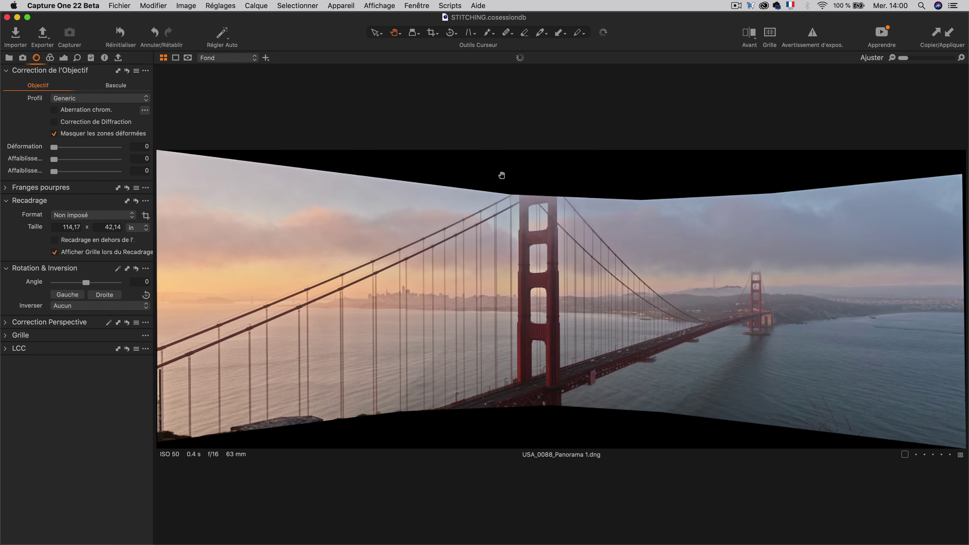
click(435, 35)
drag(562, 149, 561, 199)
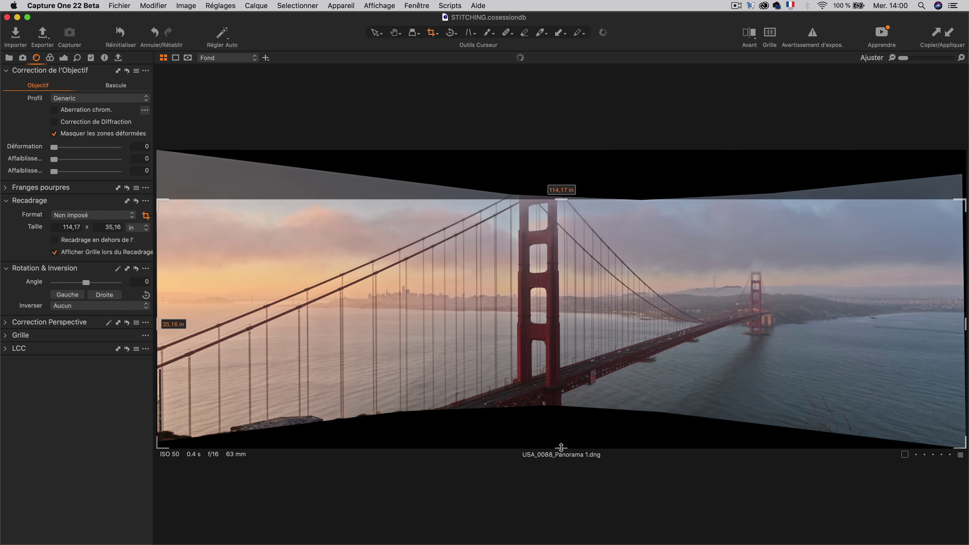
drag(561, 447, 559, 405)
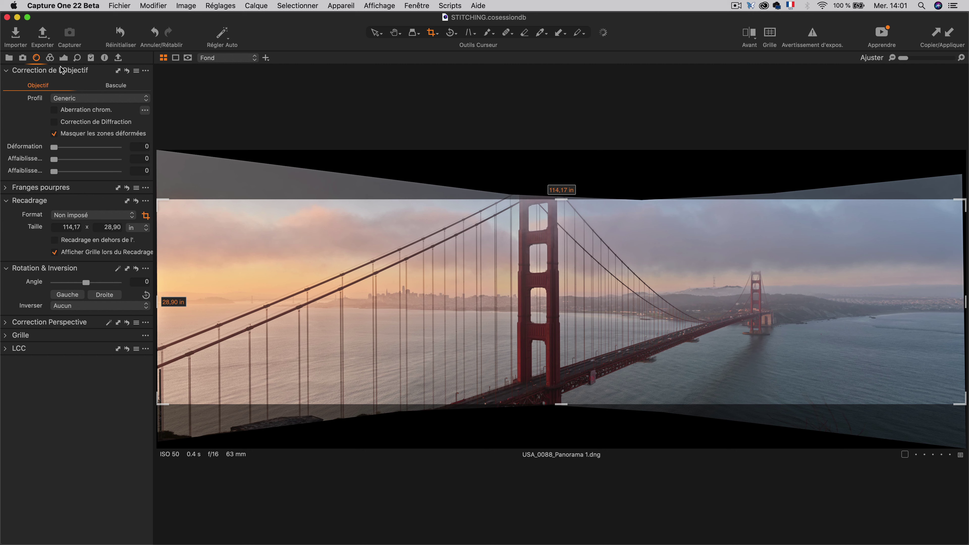
click(146, 295)
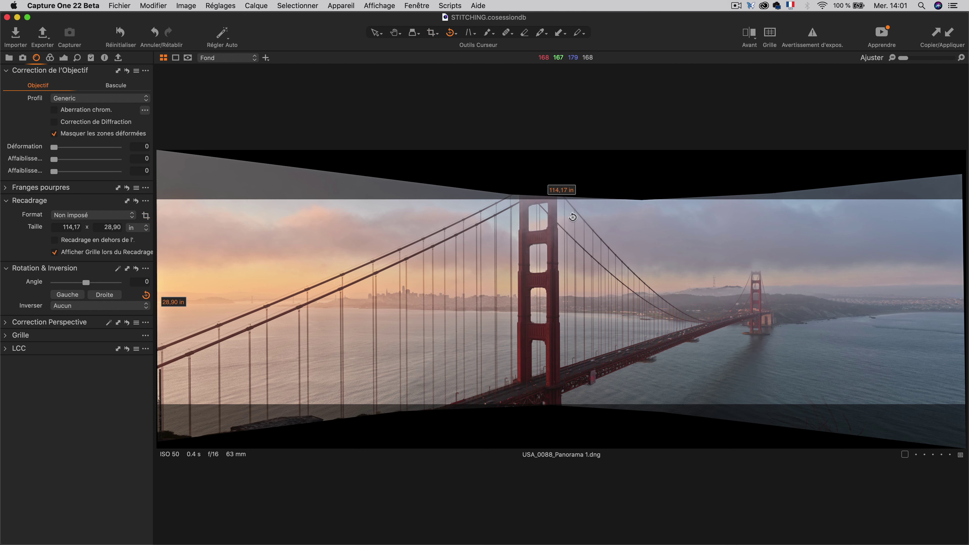
drag(565, 208, 566, 447)
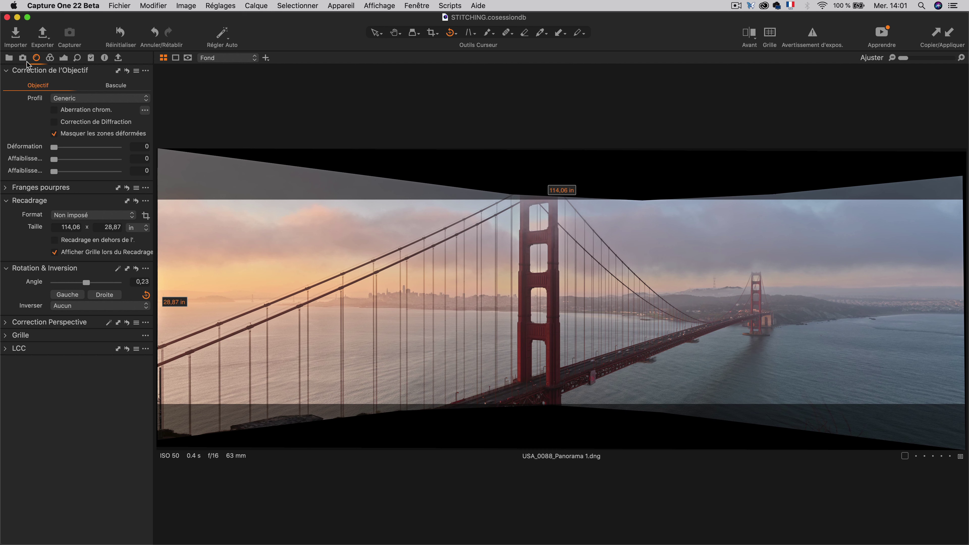
Step: Set the panorama's Luminosité to -4, Saturation to 31, Hautes Lumières to -58 and Clarté to 31
click(63, 58)
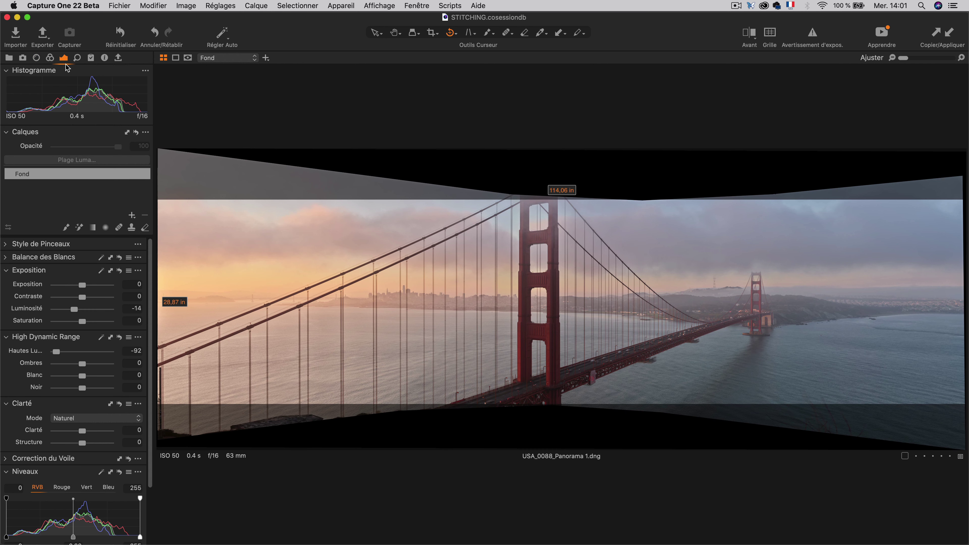
drag(75, 311, 85, 322)
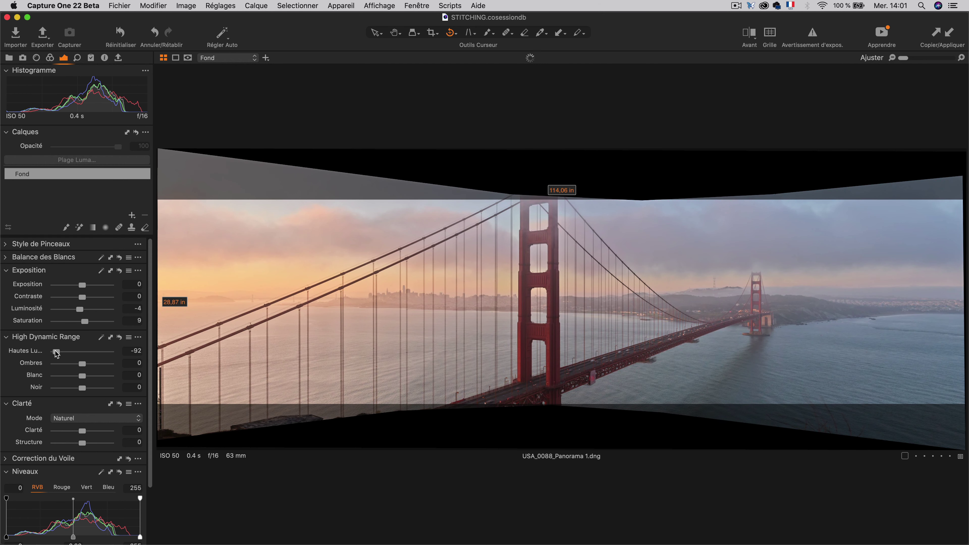
drag(57, 352, 91, 323)
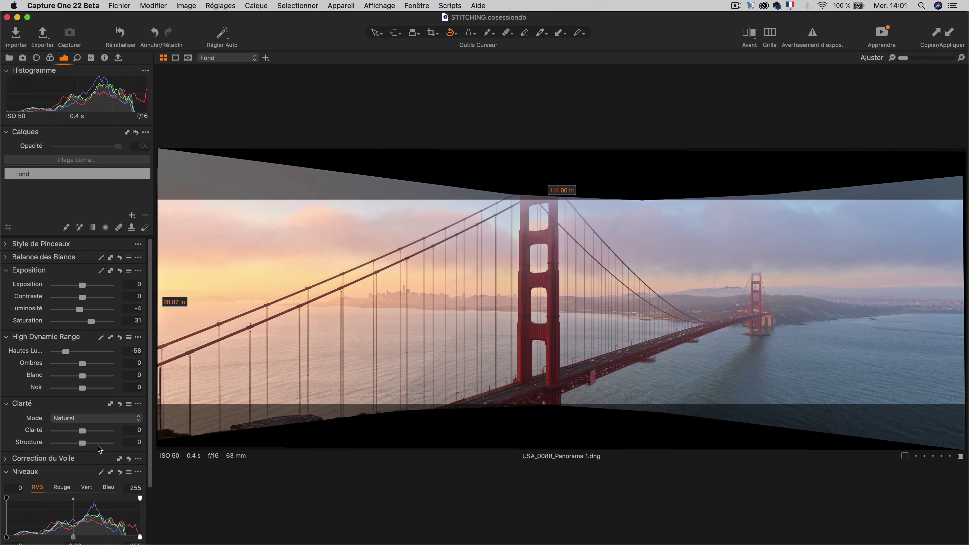
drag(82, 431, 92, 431)
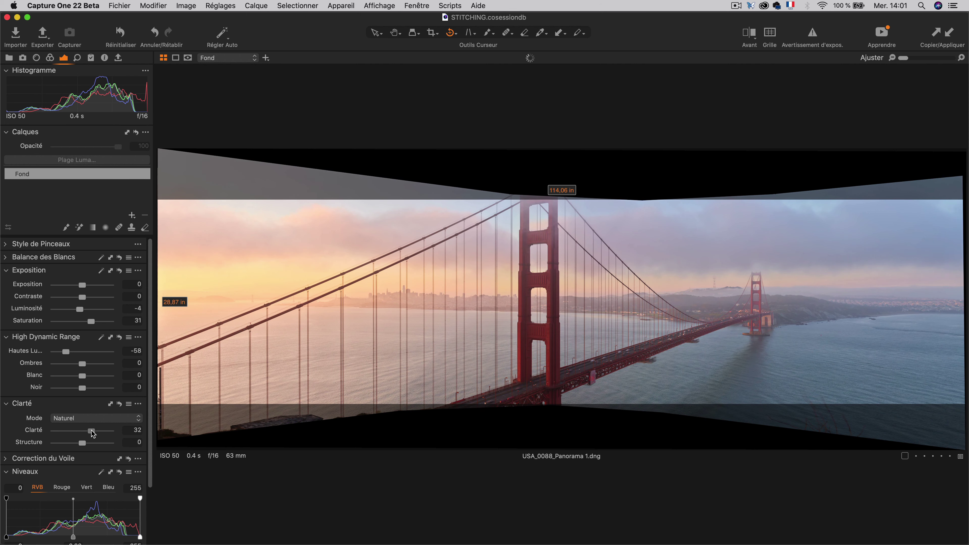
key(b)
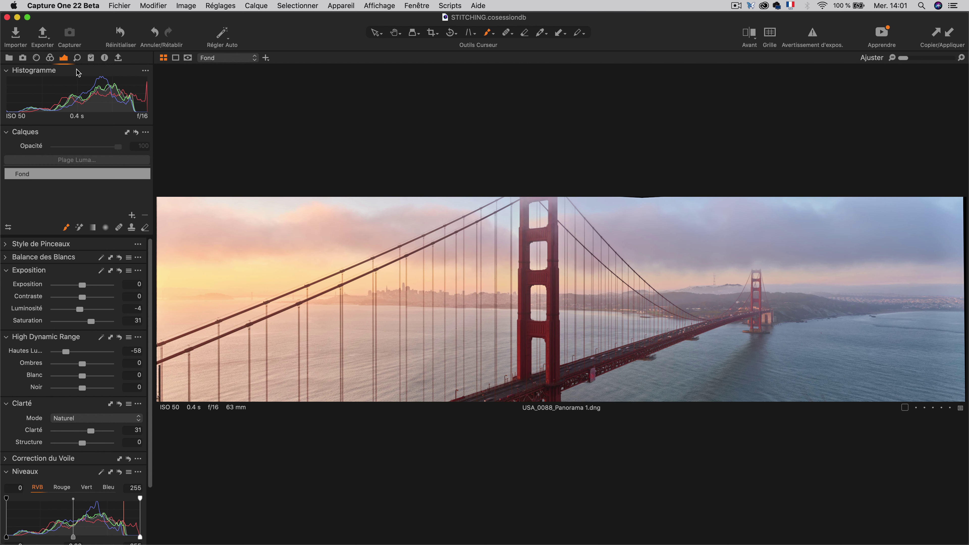
Step: Display the panorama's metadata and rework its crop frame to about 107,12 × 38,73 in
click(104, 57)
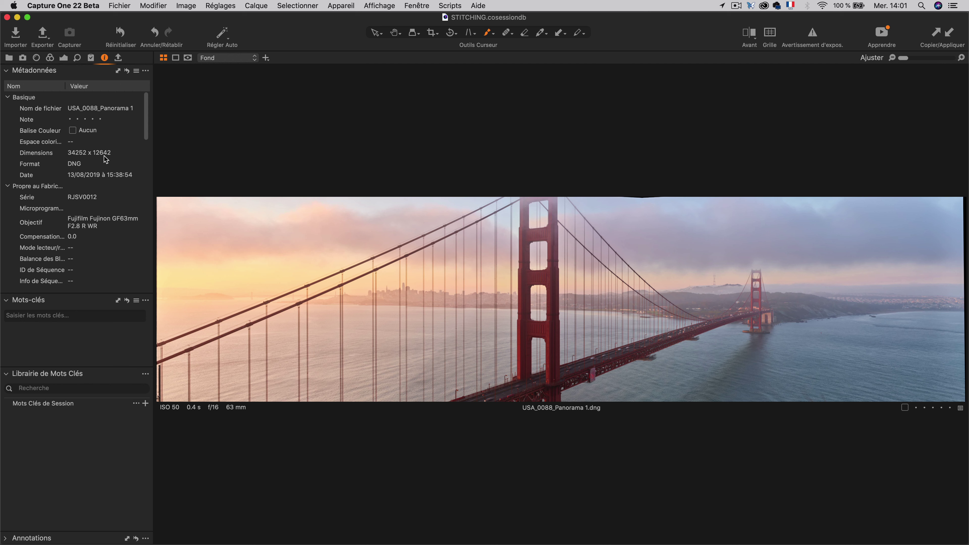
key(c)
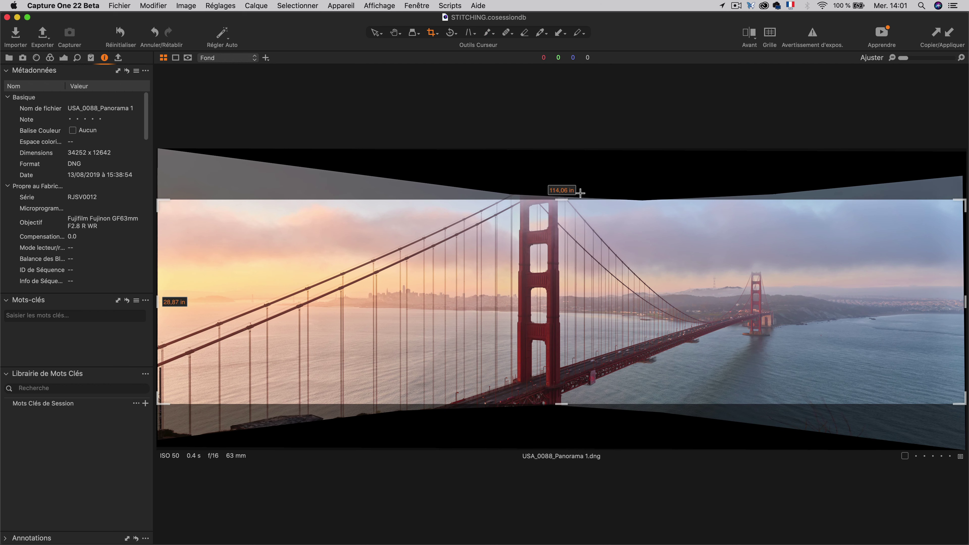
drag(562, 198, 562, 200)
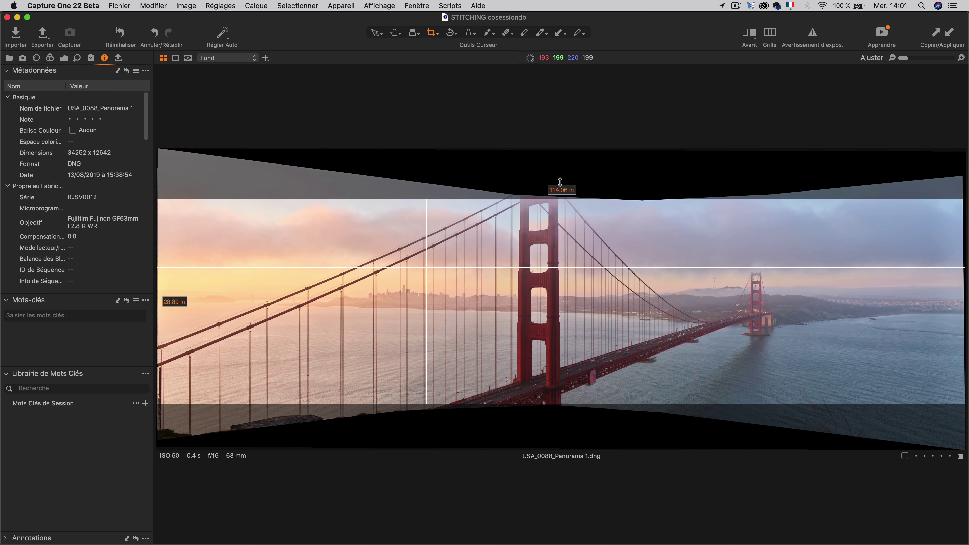
drag(560, 182, 560, 182)
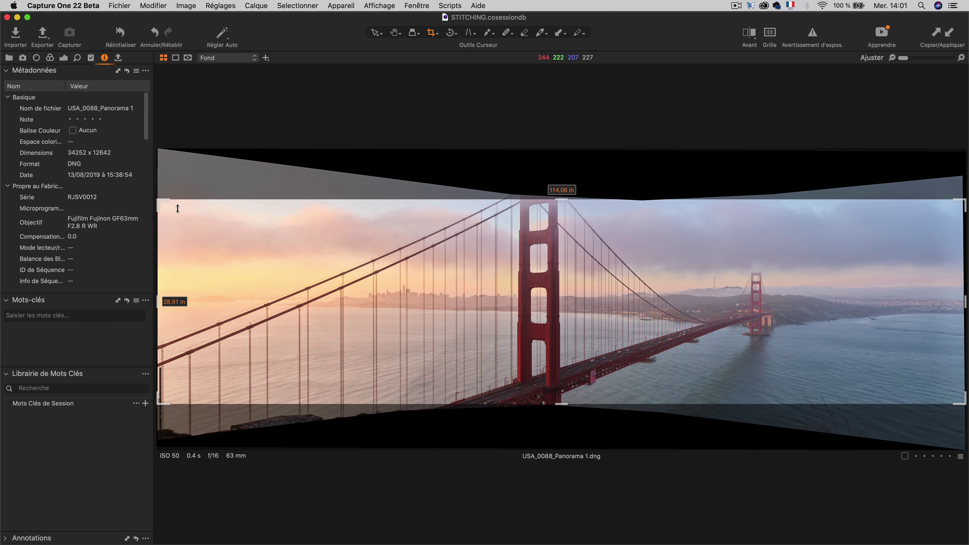
mouse_move(161, 202)
mouse_down()
mouse_move(168, 192)
mouse_move(157, 199)
mouse_up()
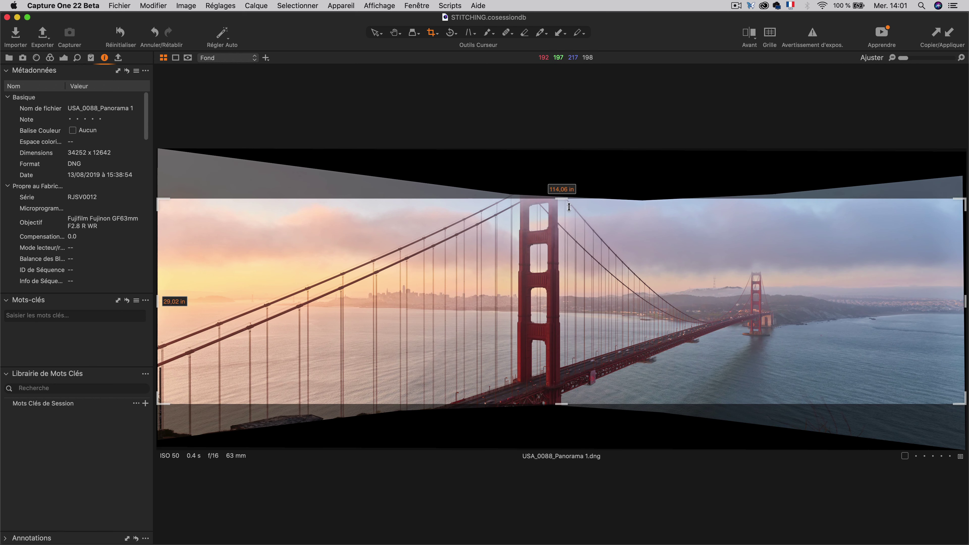
drag(562, 198, 562, 198)
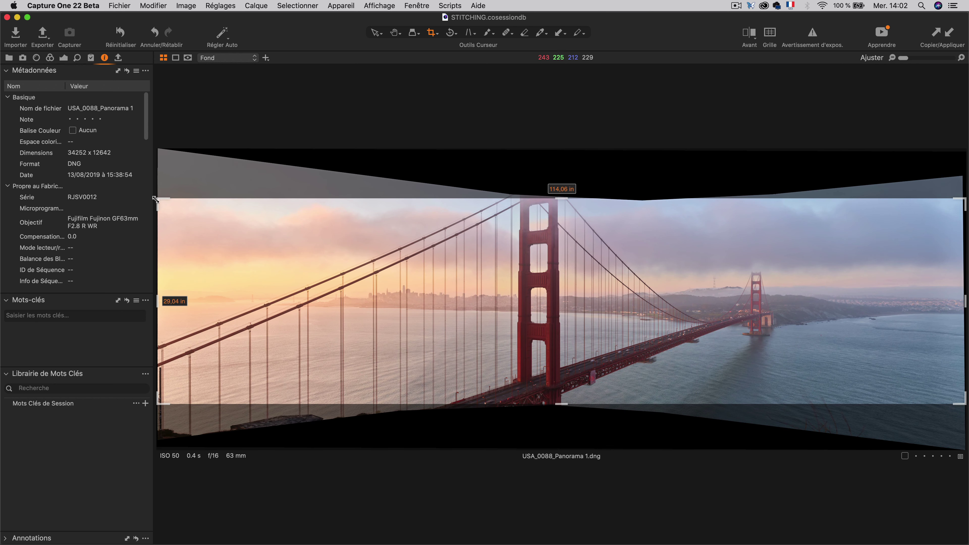
drag(158, 199, 158, 167)
drag(161, 403, 211, 391)
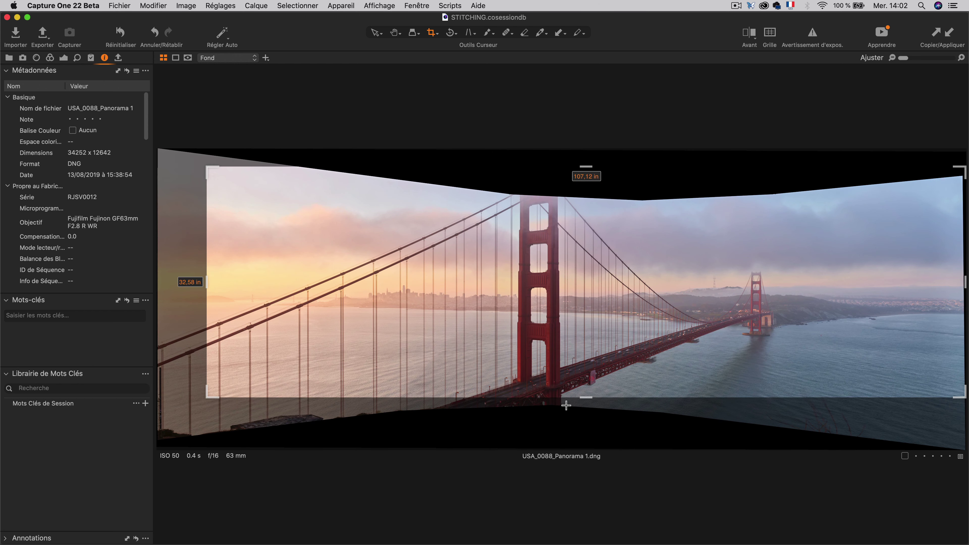
drag(585, 396, 558, 346)
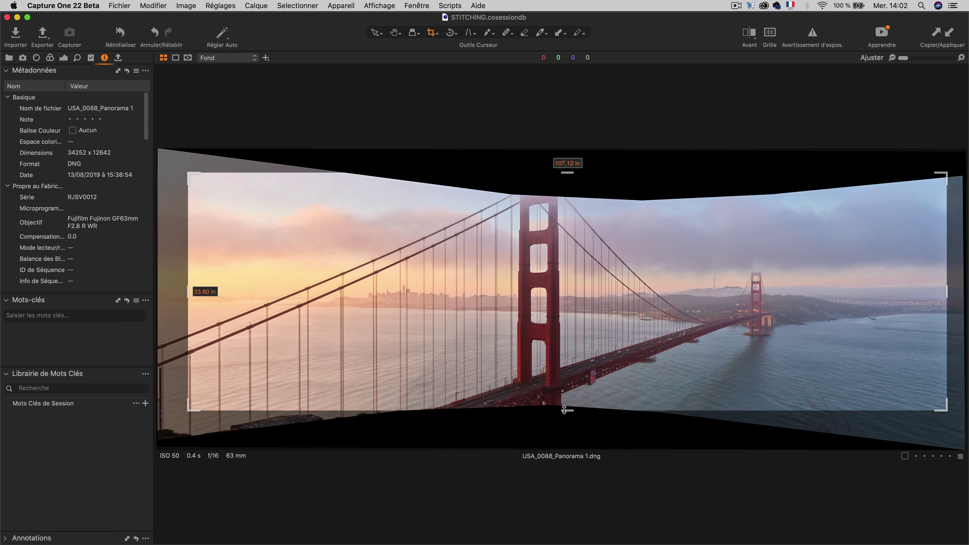
drag(568, 411, 567, 447)
Step: Display USA_0088.RAF at 100% and examine the bridge deck around the pink panel
key(super+shift+b)
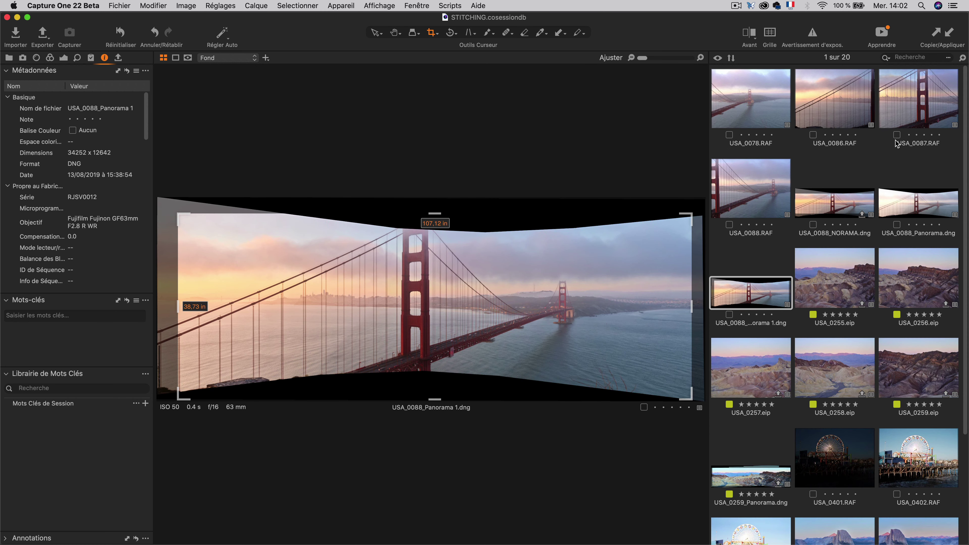
click(743, 196)
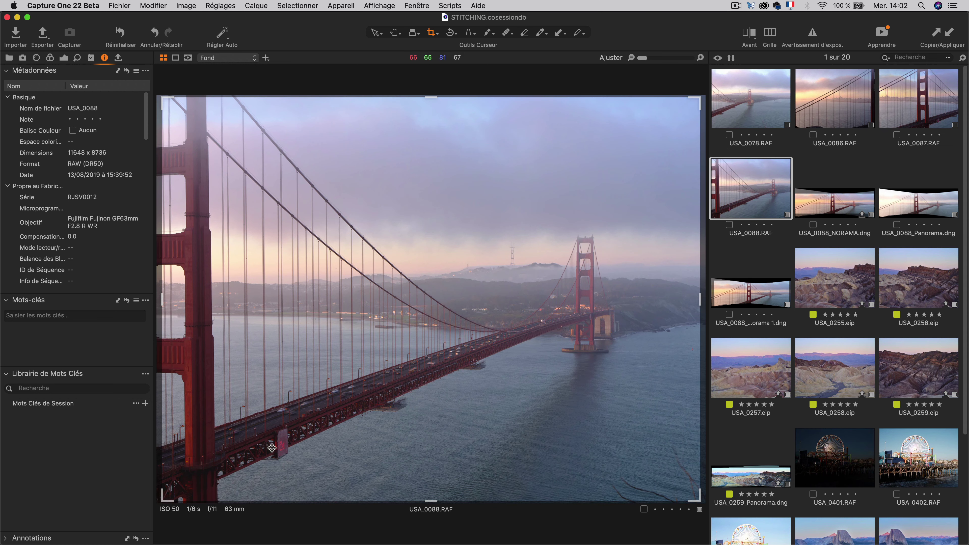
click(281, 432)
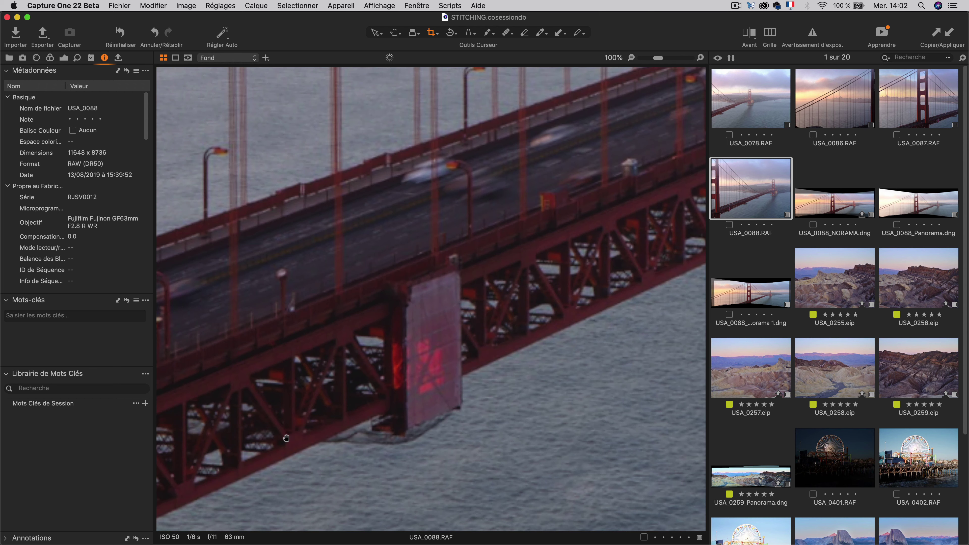
drag(443, 265, 488, 319)
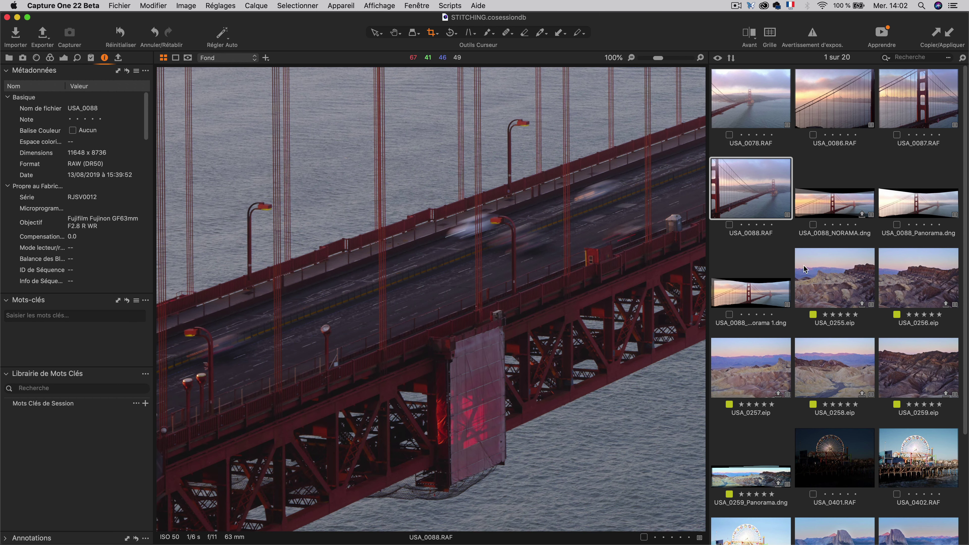
Step: Compare USA_0088.RAF with USA_0088_Panorama 1.dng, enlarging the panorama to 100% at the same pink panel on the bridge deck
super+click(745, 300)
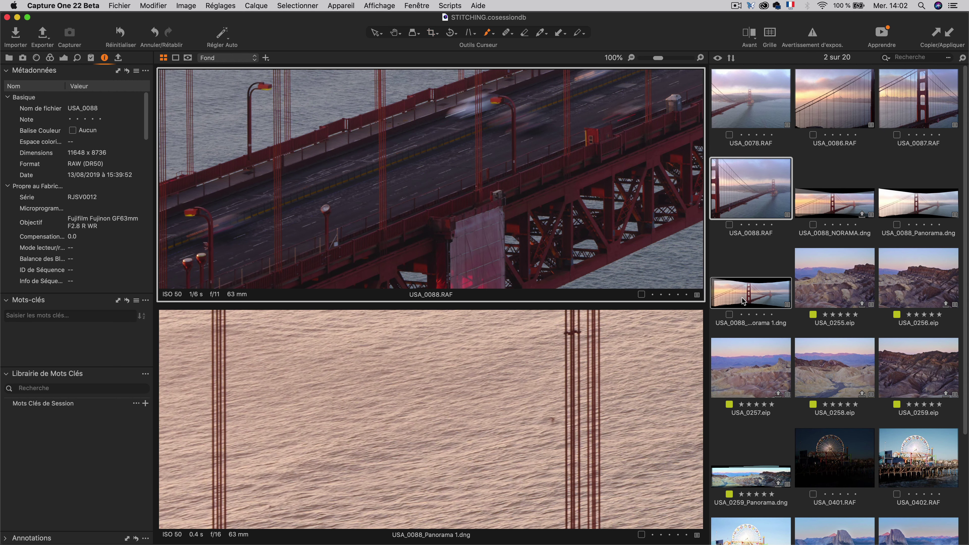
key(super+b)
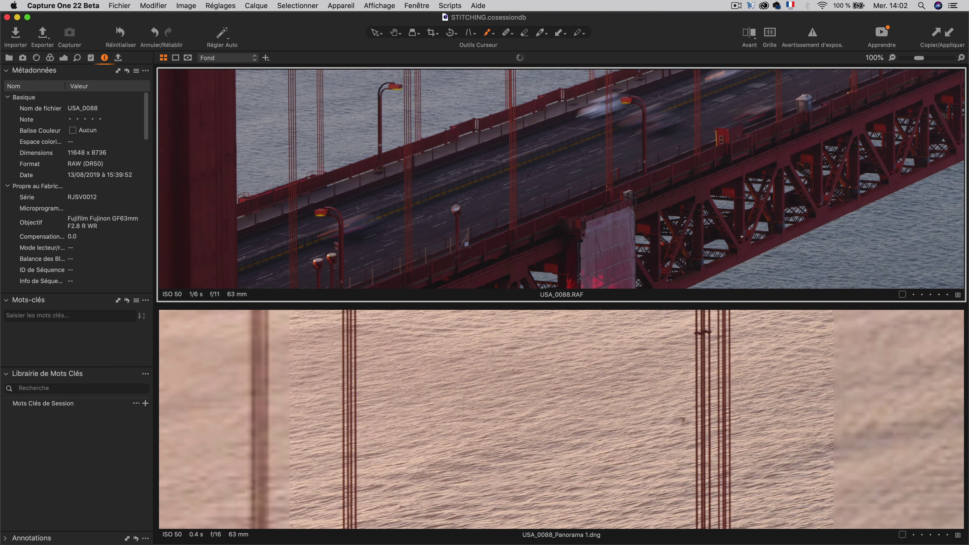
click(416, 433)
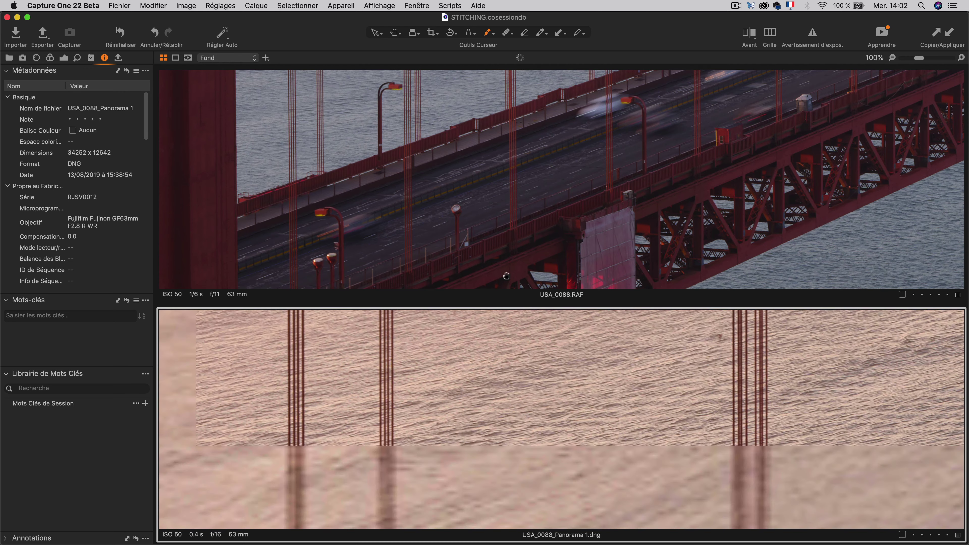
drag(430, 400, 494, 381)
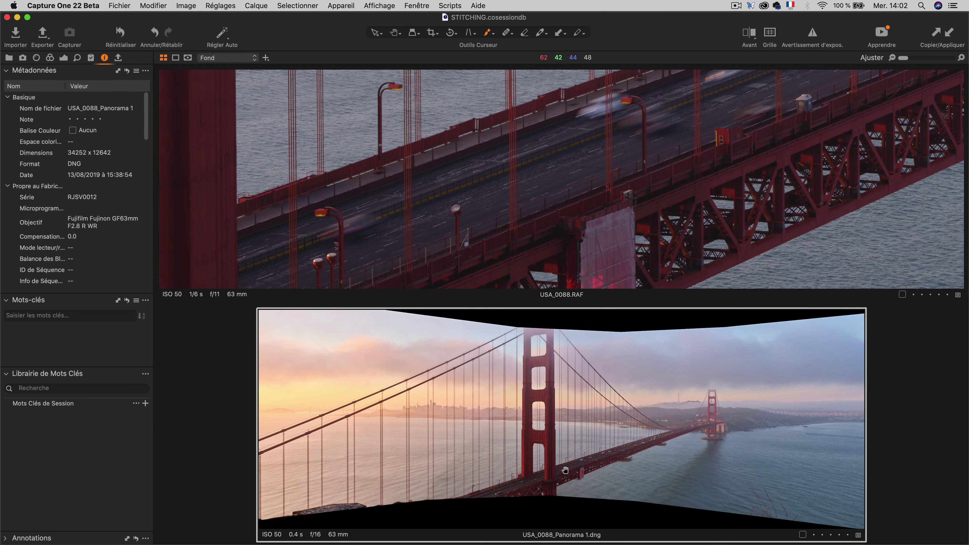
drag(569, 472, 164, 426)
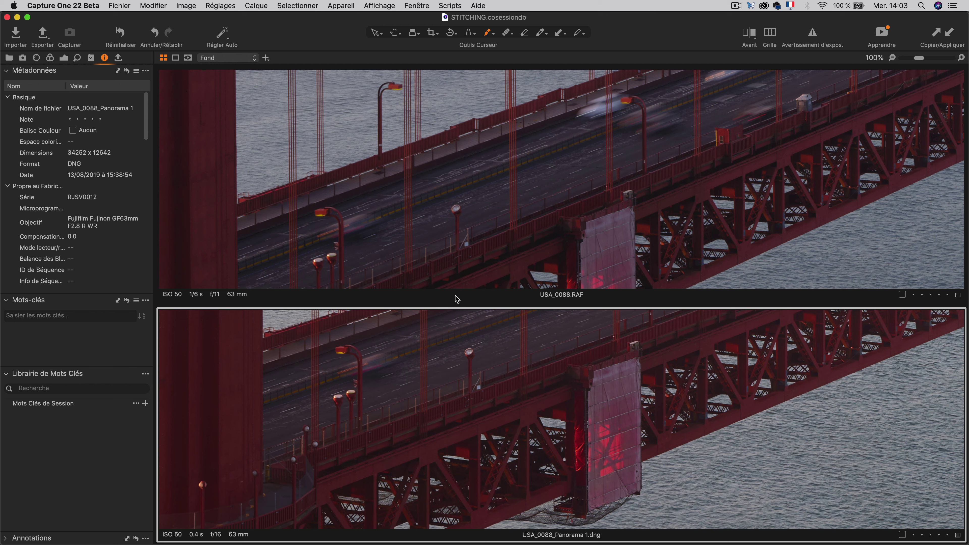
Step: Compare the bridge around the near tower's base in USA_0088.RAF and USA_0088_Panorama 1.dng, and refit both images to the view
drag(323, 228, 485, 408)
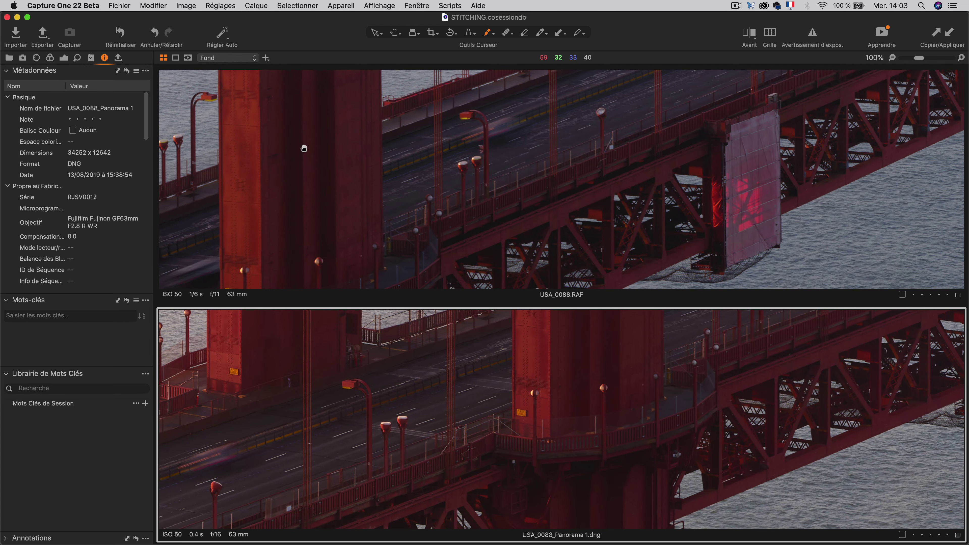
double_click(322, 168)
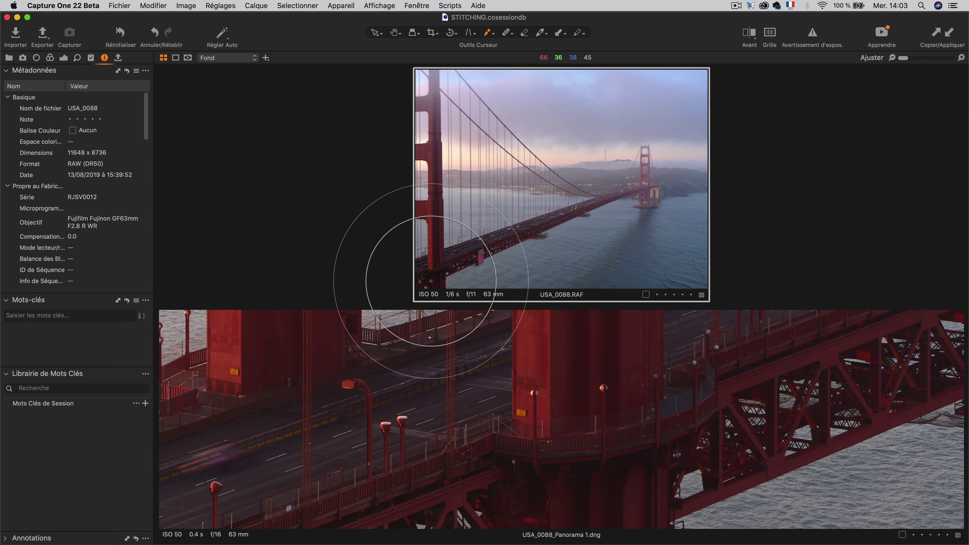
double_click(382, 346)
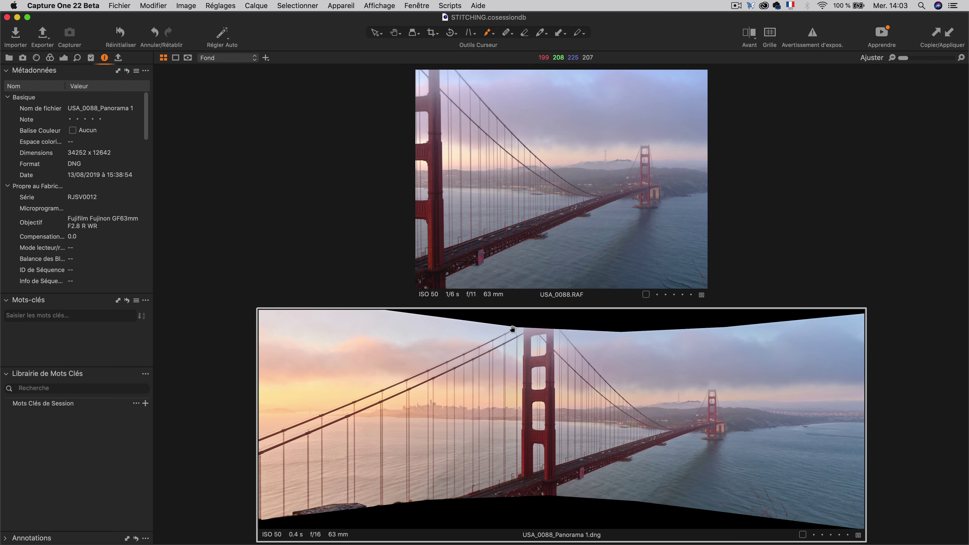
Step: Enlarge the panorama to 100% at the near tower's upper cables and remove USA_0088.RAF from the comparison so the panorama displays alone
double_click(512, 329)
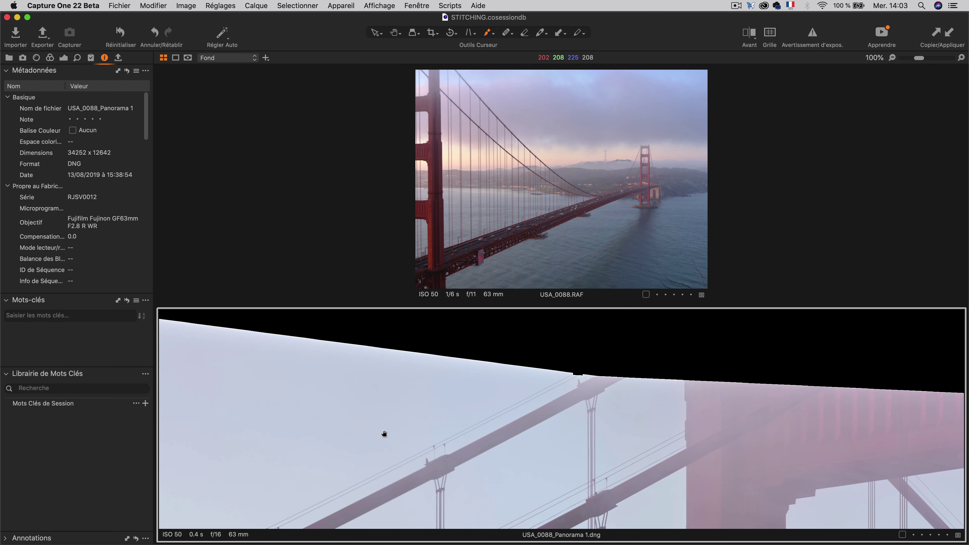
drag(383, 433, 541, 379)
drag(600, 414, 580, 365)
key(super+b)
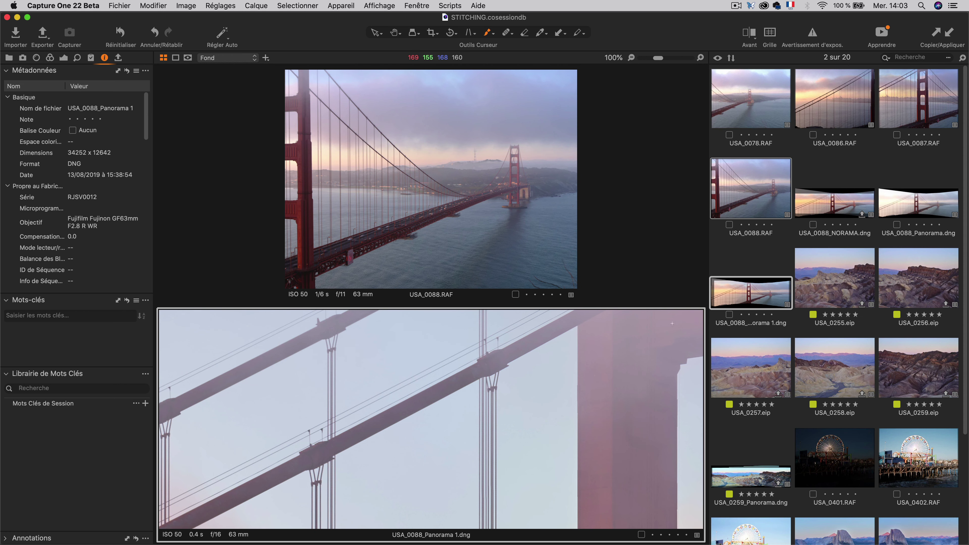
super+click(741, 199)
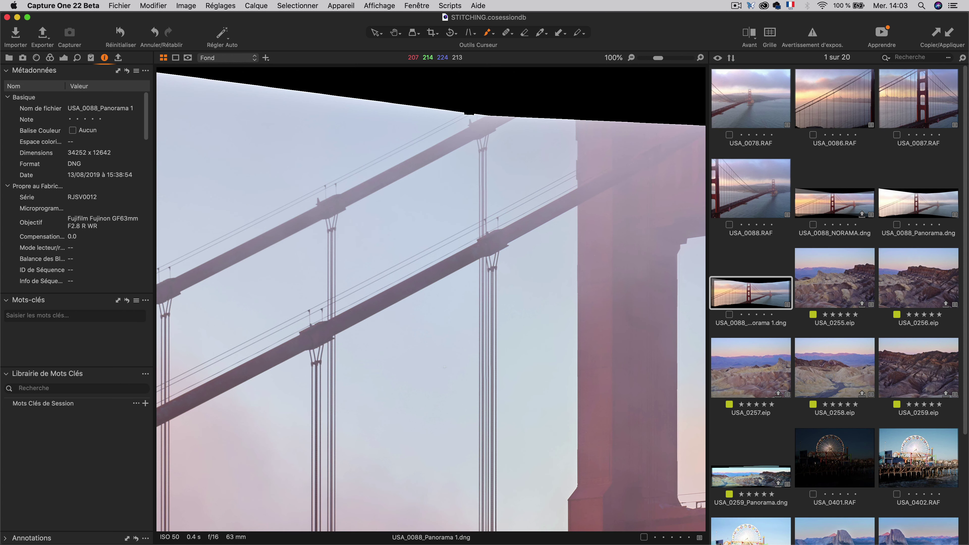
key(super+b)
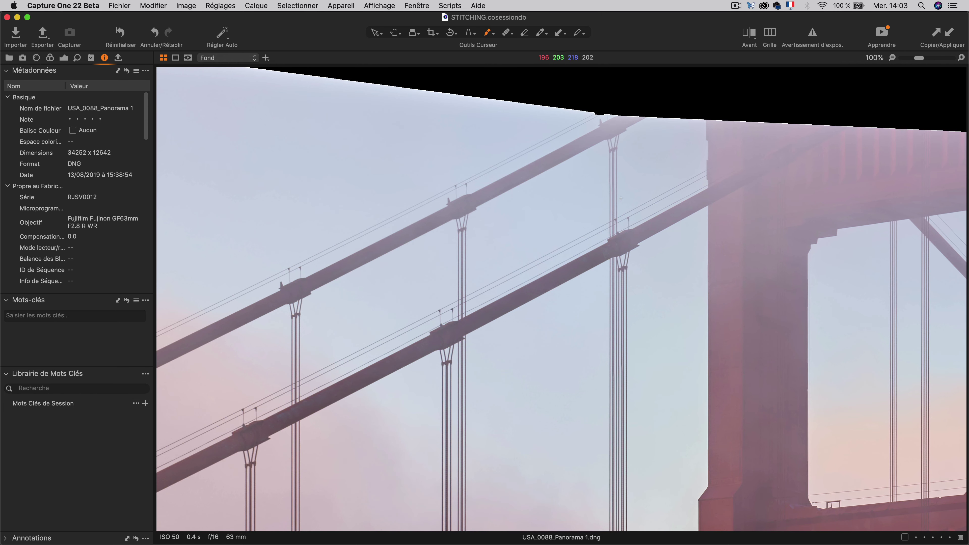
Step: Examine the main cables, hangers and near tower's edge at 200%, and refit the whole panorama to the view
drag(592, 215, 559, 351)
click(962, 58)
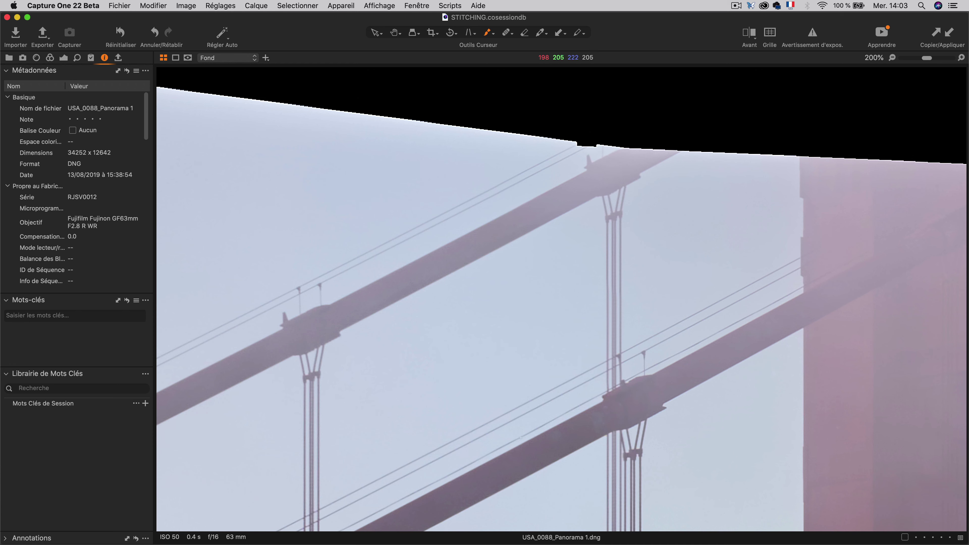
drag(518, 438, 530, 353)
drag(440, 407, 486, 270)
drag(495, 354, 480, 201)
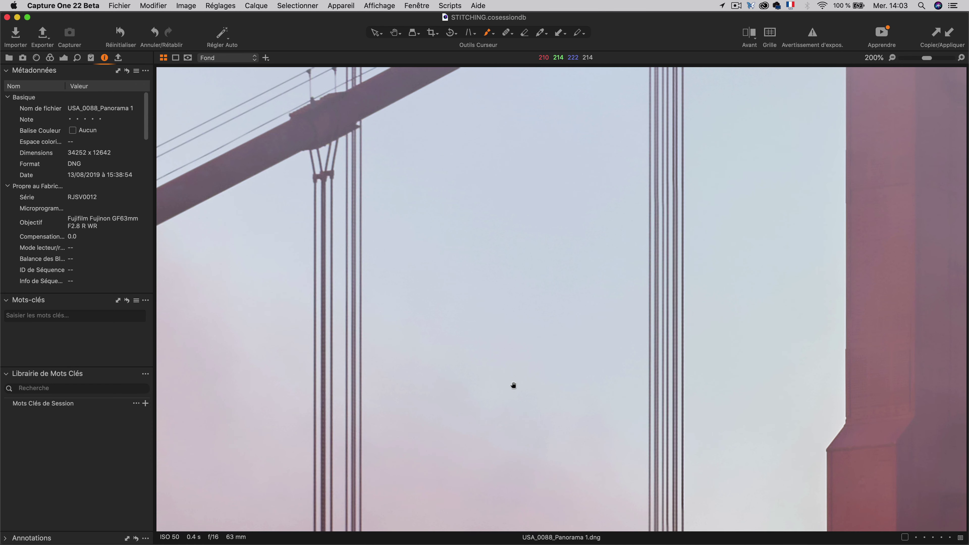
drag(513, 385, 514, 234)
drag(534, 527, 533, 299)
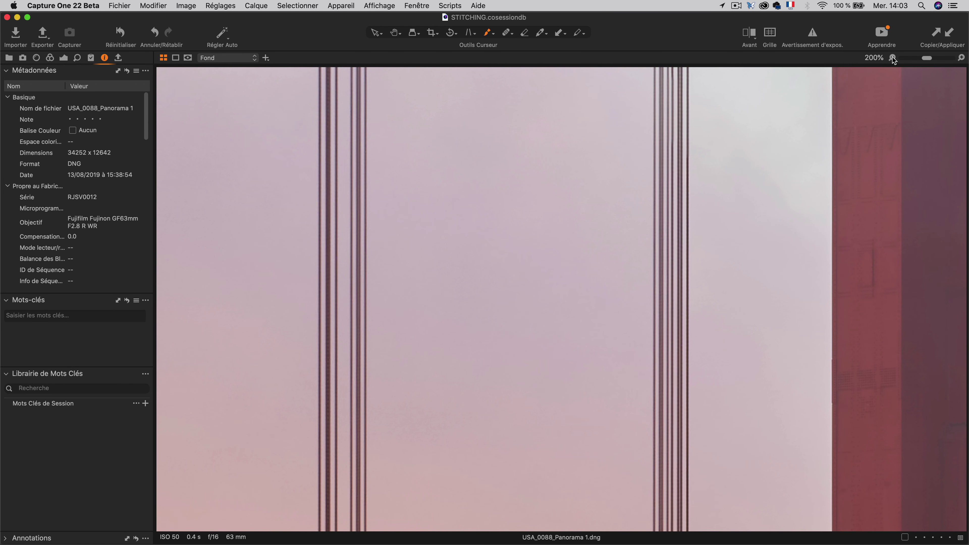
click(893, 57)
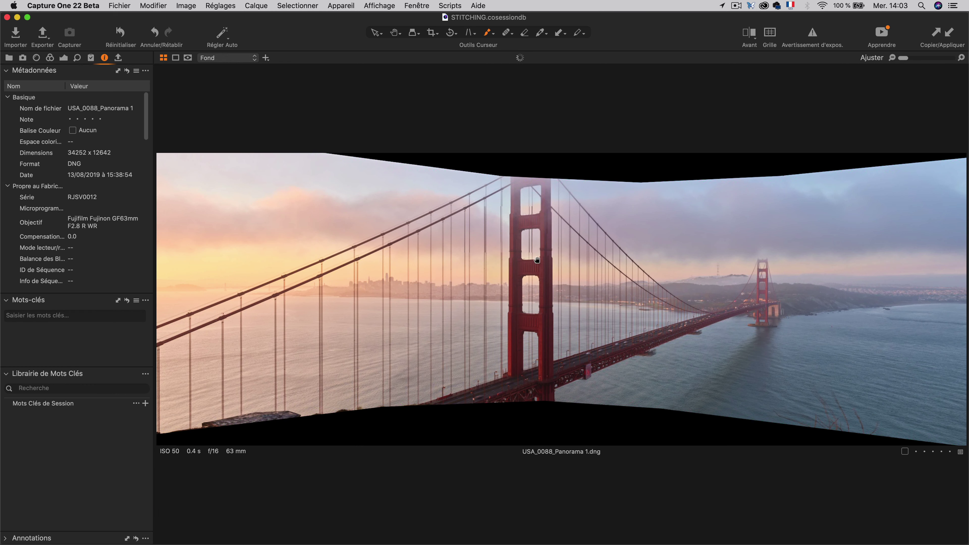
Step: Examine the road deck along the panorama's lower stitched edge at 100%, and refit the image
click(490, 403)
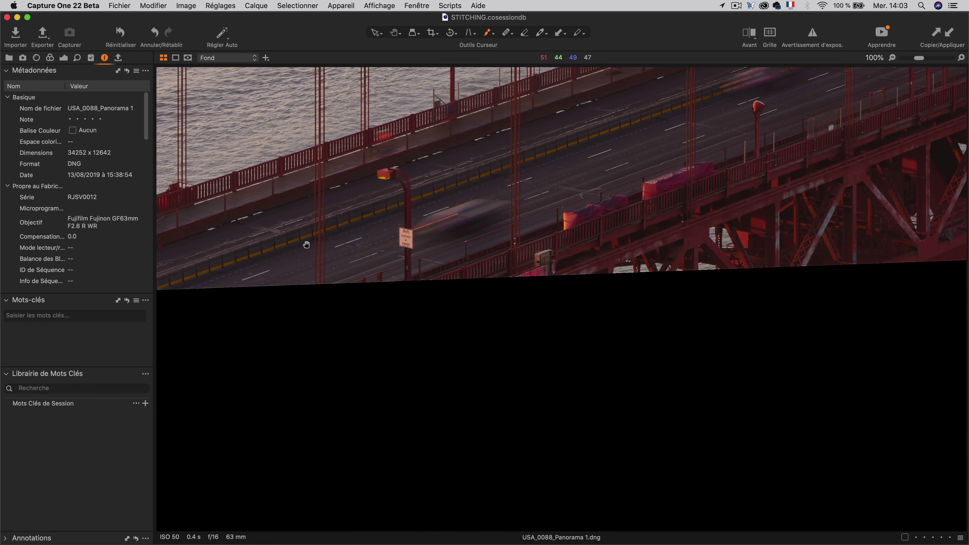
drag(307, 245, 447, 304)
drag(380, 298, 634, 275)
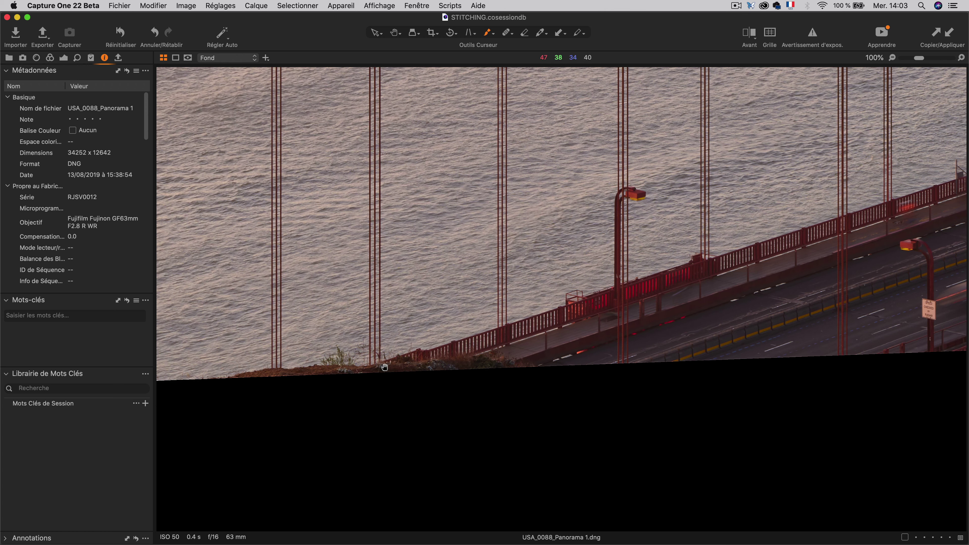
key(super+0)
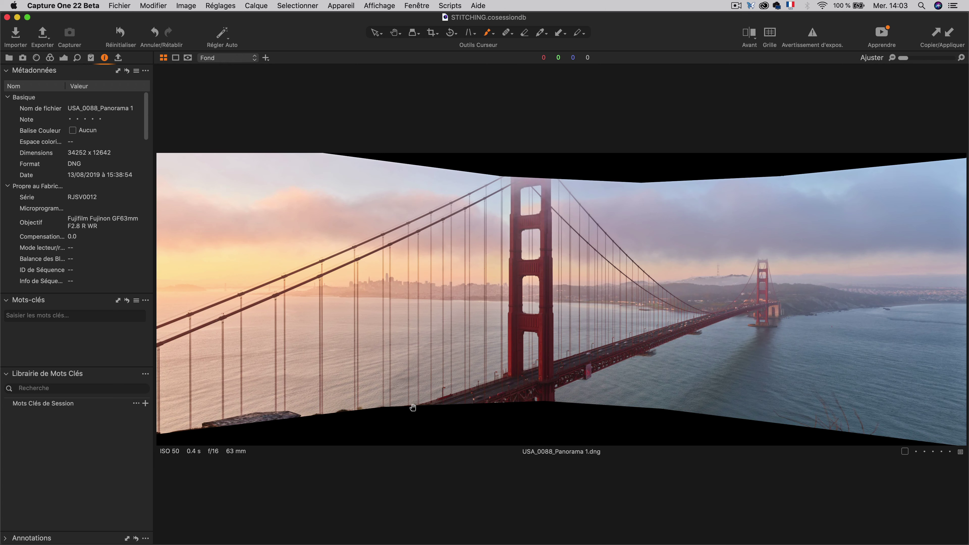
Step: Inspect the lower shoreline edge and the hangers over the water at 100%, and return to the full panorama
drag(410, 406, 630, 278)
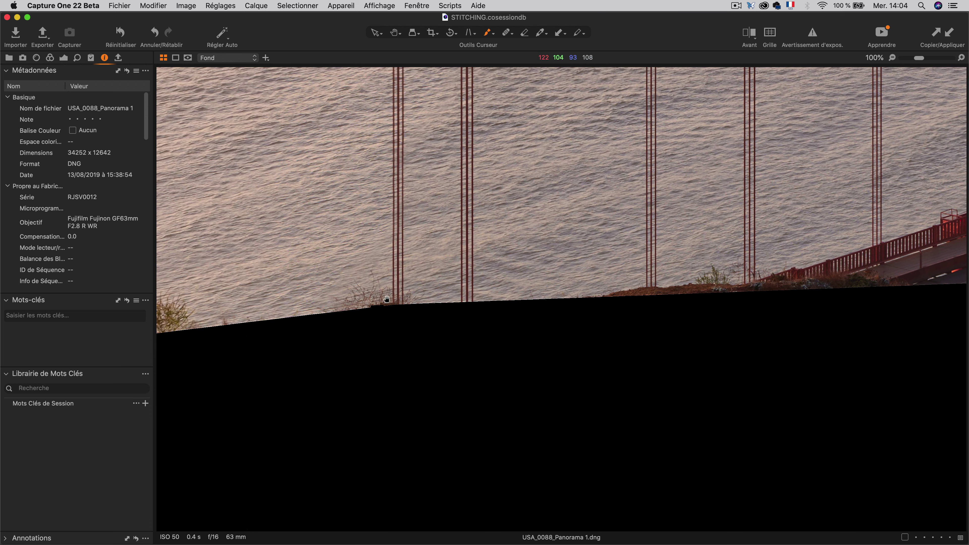
drag(381, 301, 438, 342)
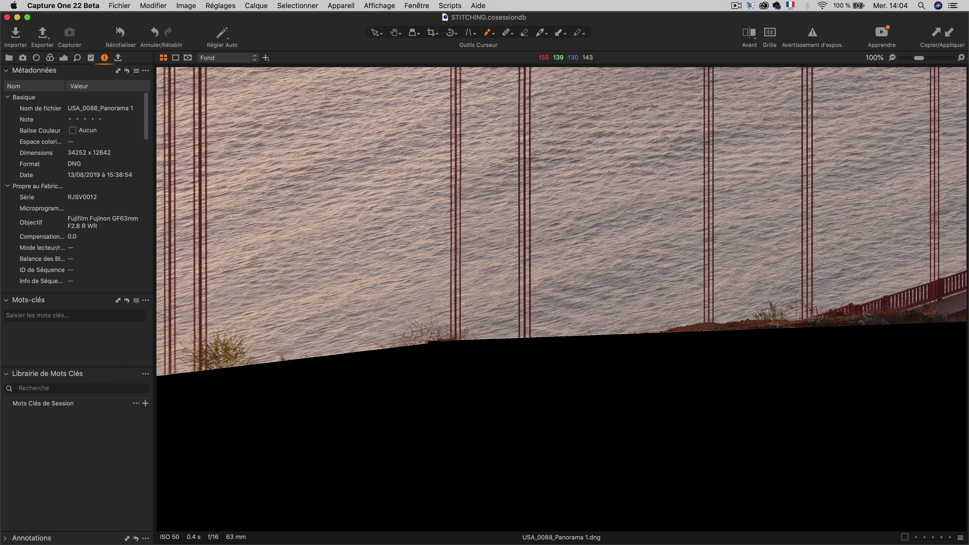
drag(458, 213, 444, 277)
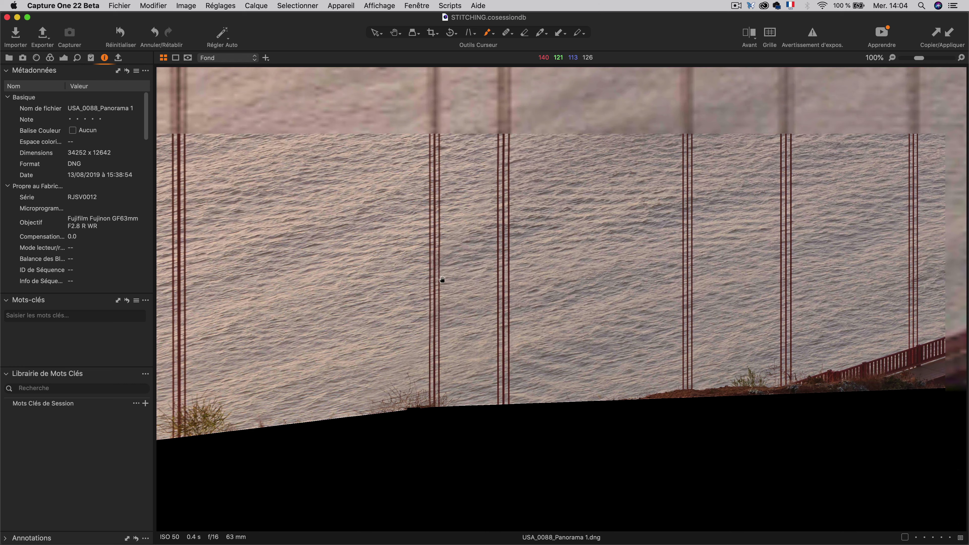
drag(600, 210, 554, 385)
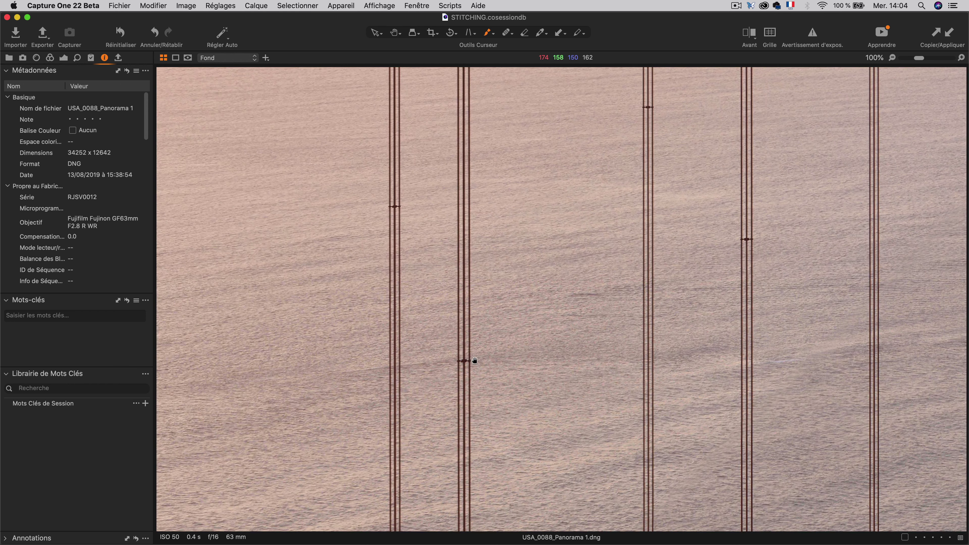
key(super+0)
click(666, 420)
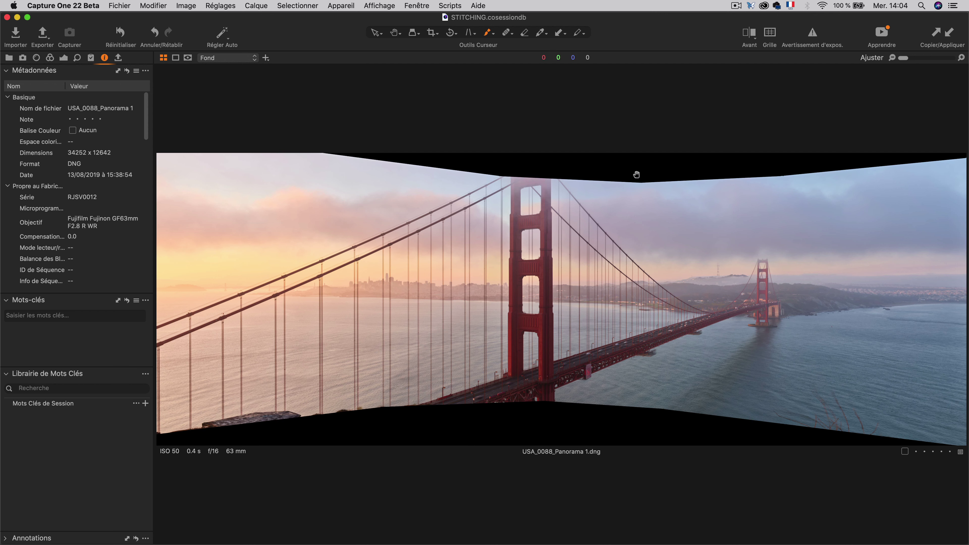
Step: Examine the cables, far shore, traffic and scaffolding between the two towers at 100%, and refit the panorama
click(635, 260)
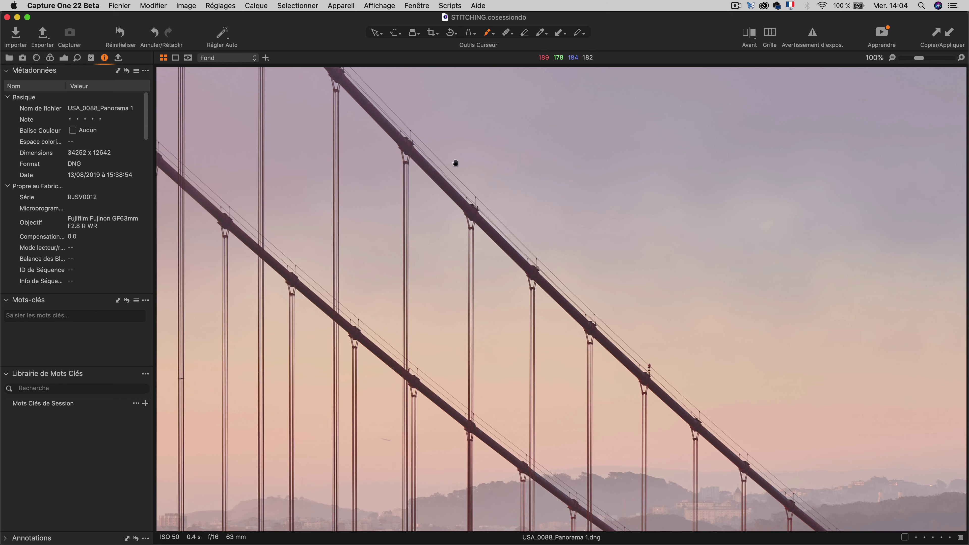
drag(565, 366, 558, 246)
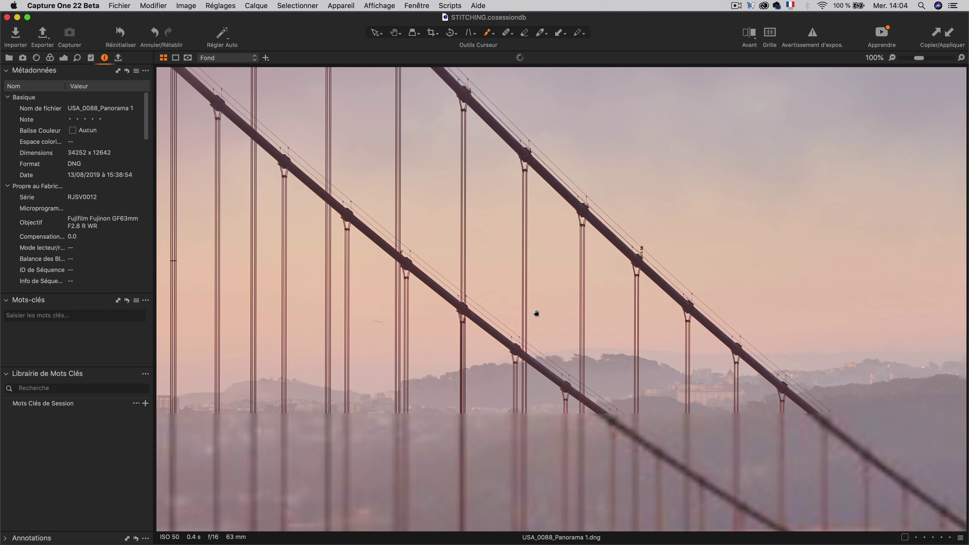
scroll(530, 331, down, 4)
drag(516, 379, 506, 271)
scroll(502, 342, down, 8)
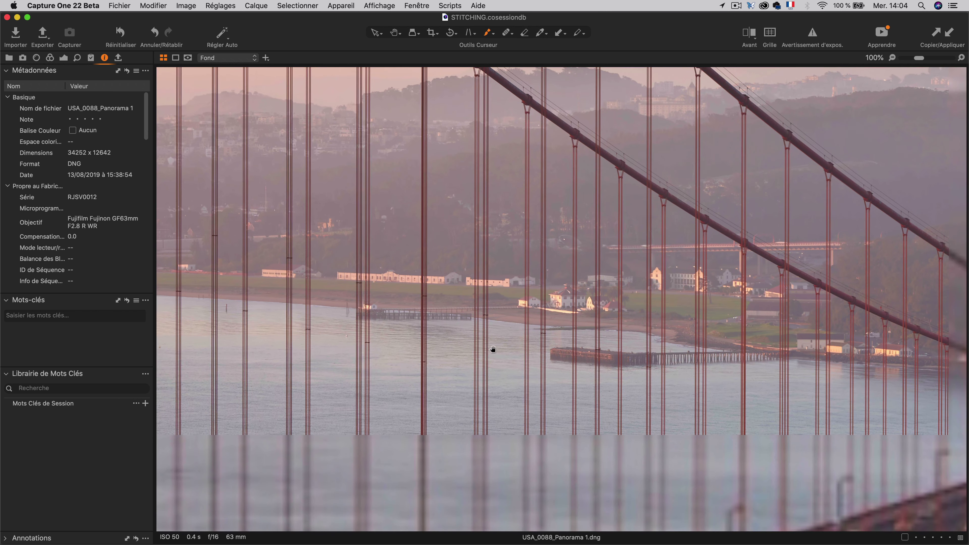
scroll(489, 355, down, 8)
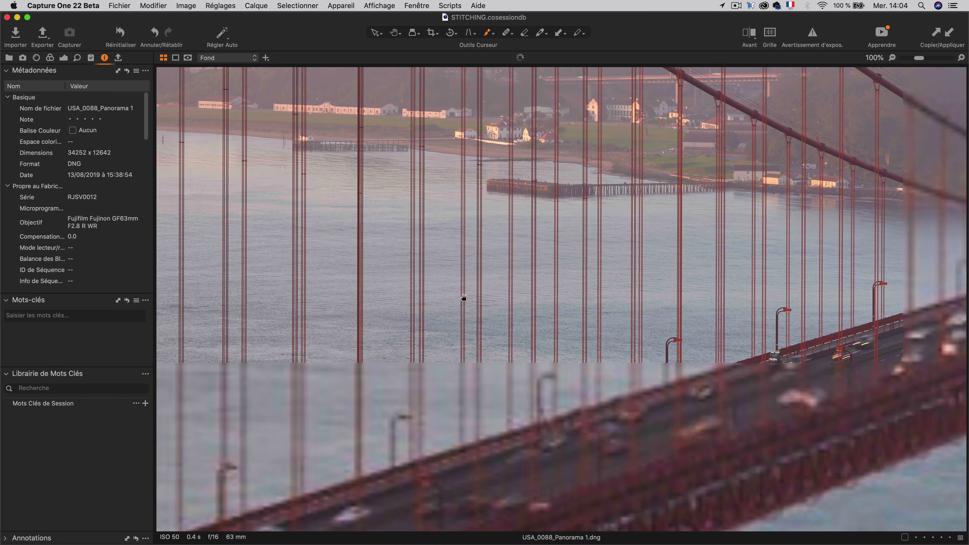
scroll(480, 338, down, 2)
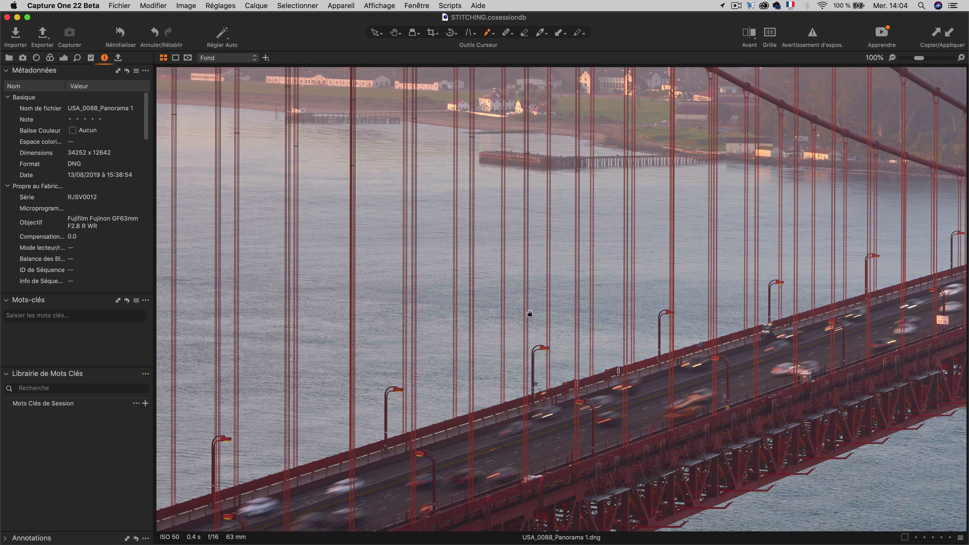
scroll(525, 316, down, 10)
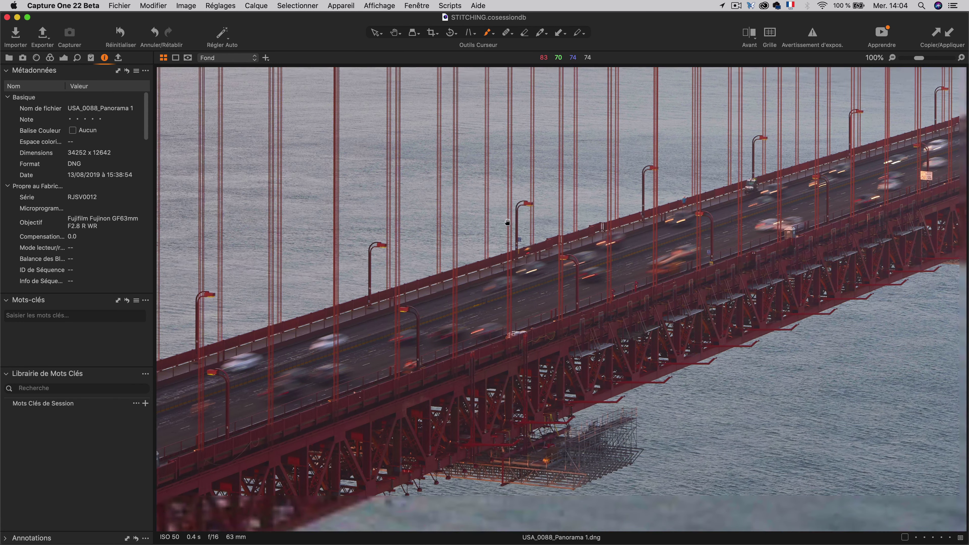
scroll(512, 263, down, 5)
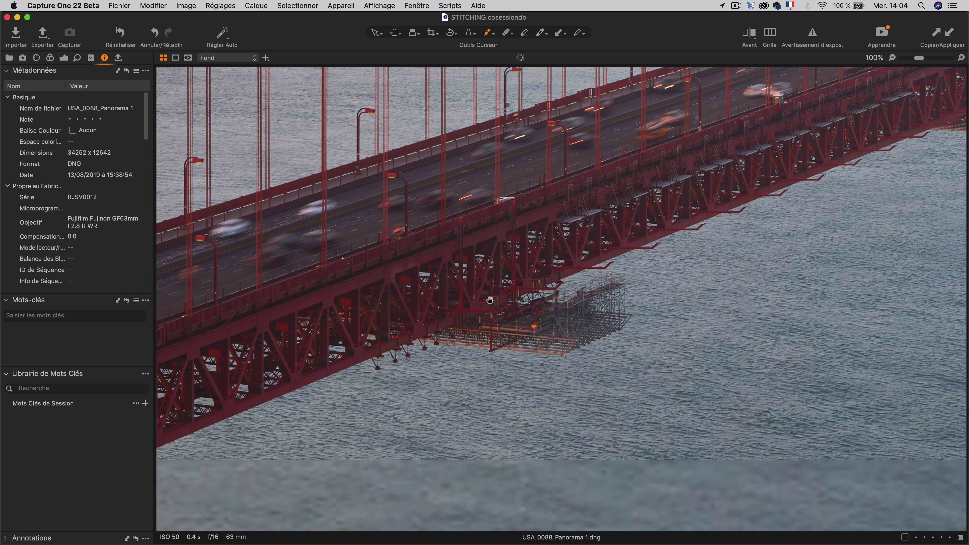
scroll(511, 269, up, 6)
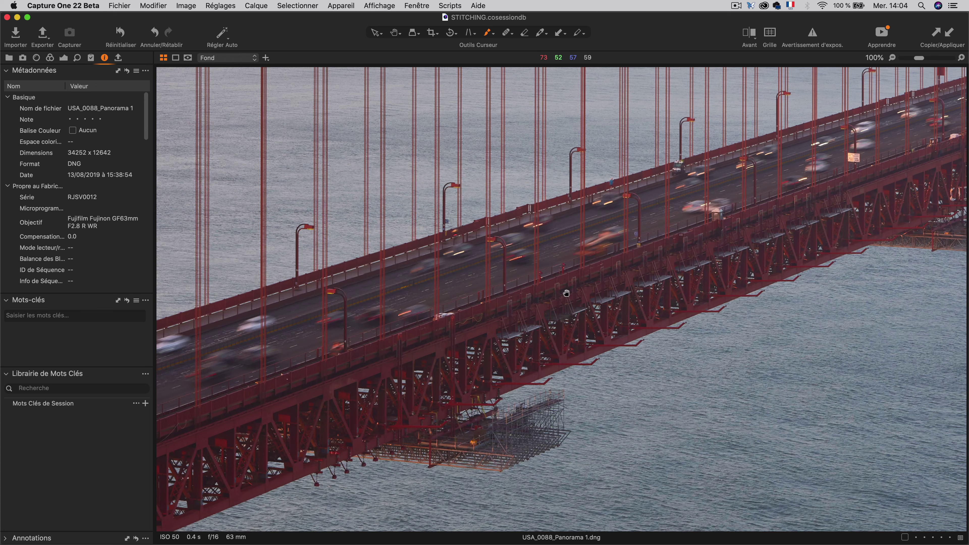
key(super+0)
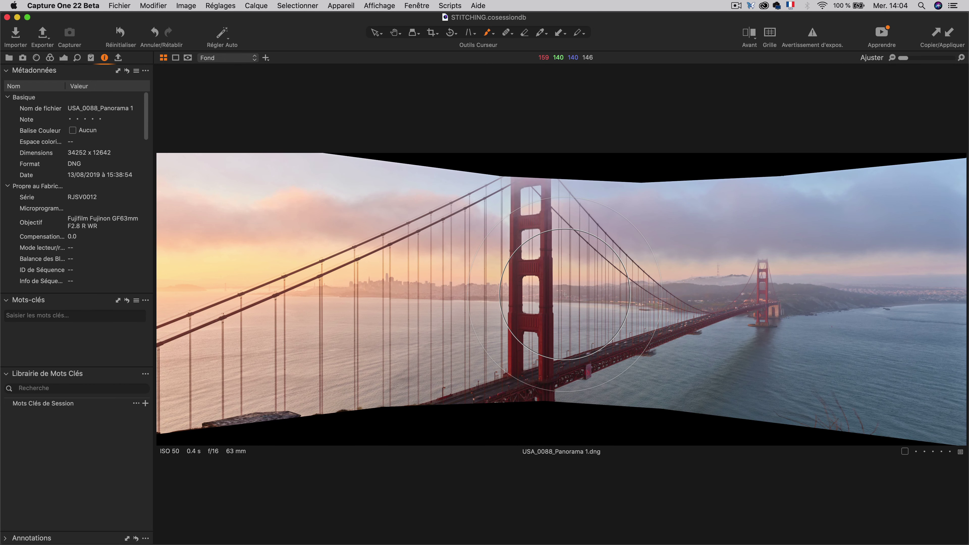
Step: Crop the panorama to about 113,63 × 28,62 in, excluding the black stitching borders above and below, and apply the crop
key(c)
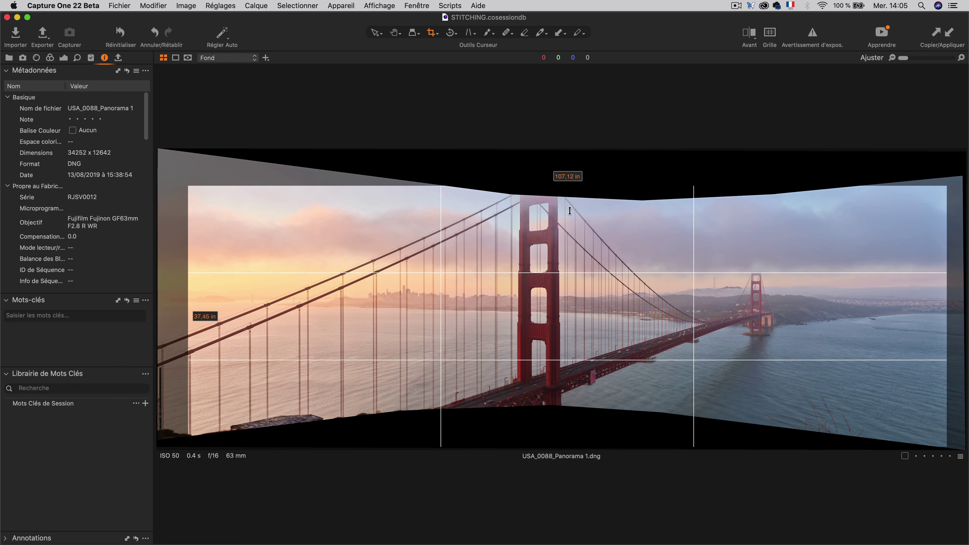
drag(570, 211, 570, 226)
drag(562, 445, 565, 404)
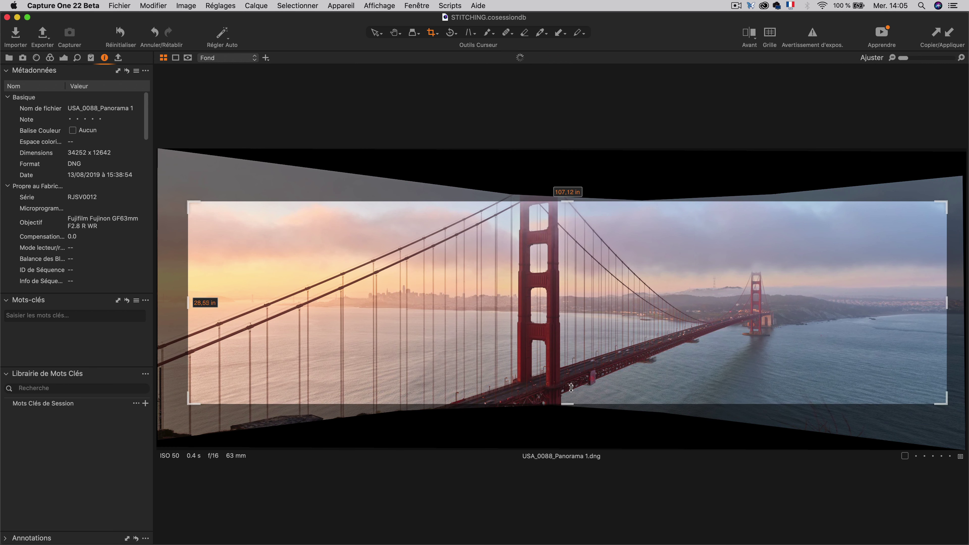
drag(945, 307, 961, 307)
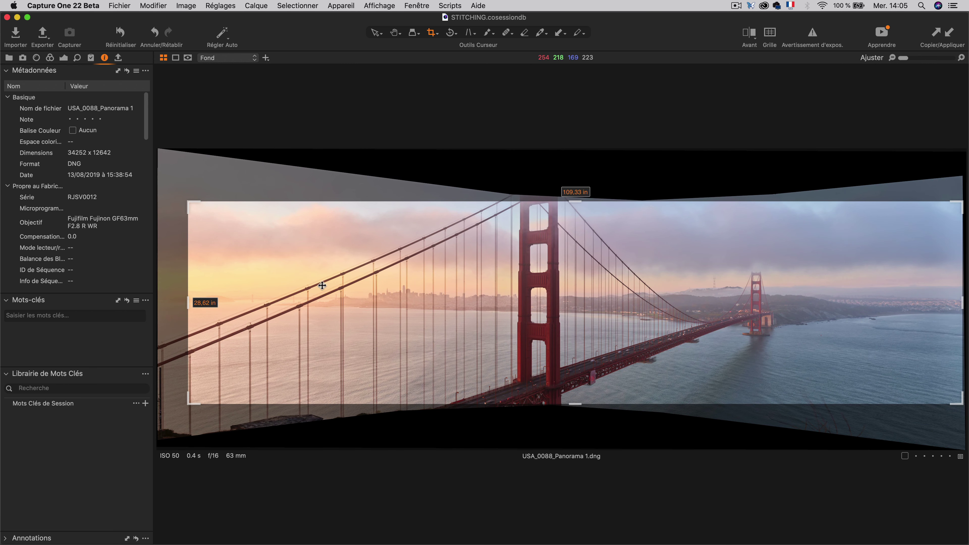
drag(186, 302, 158, 303)
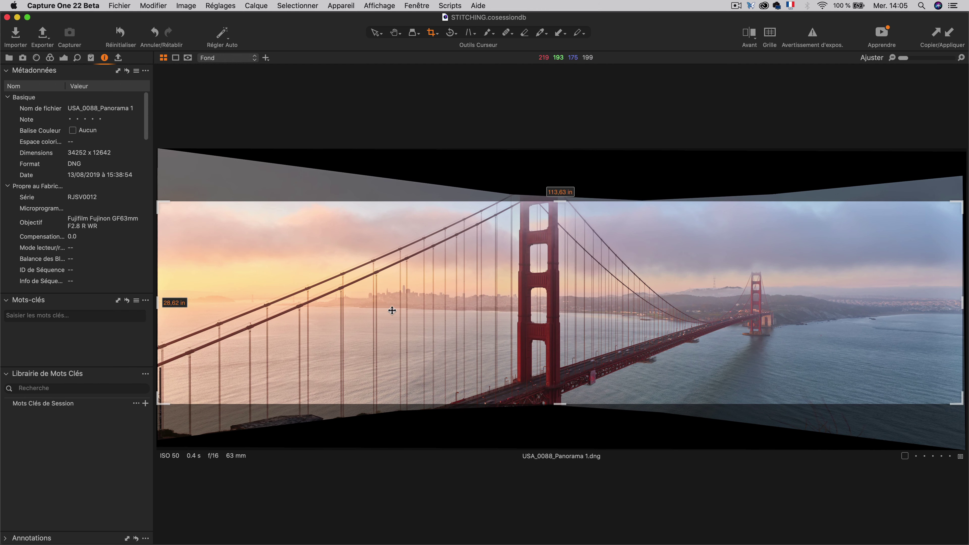
key(b)
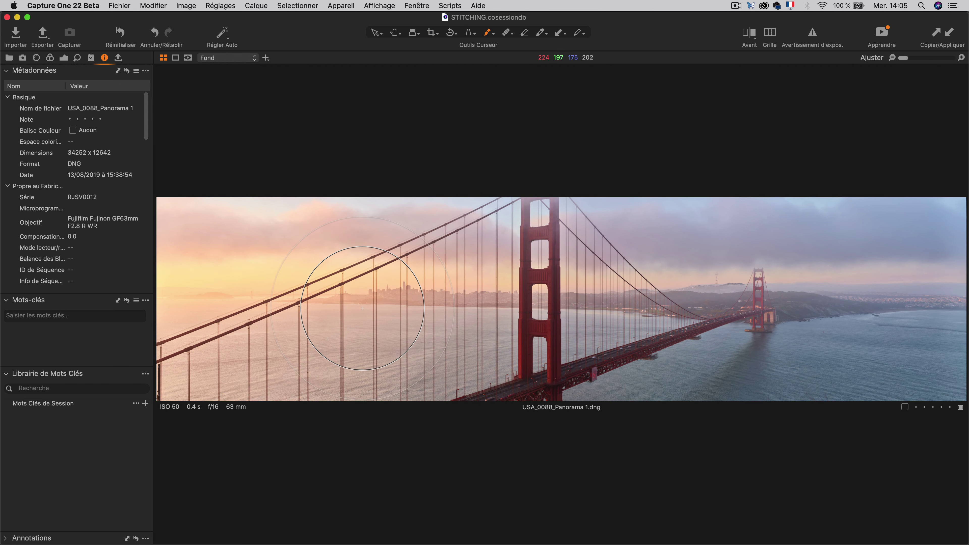
Step: Add a linear gradient mask covering the panorama's right side, fading leftward, with Exposition 0,21, Contraste 20, Luminosité -8 and Saturation 27
key(h)
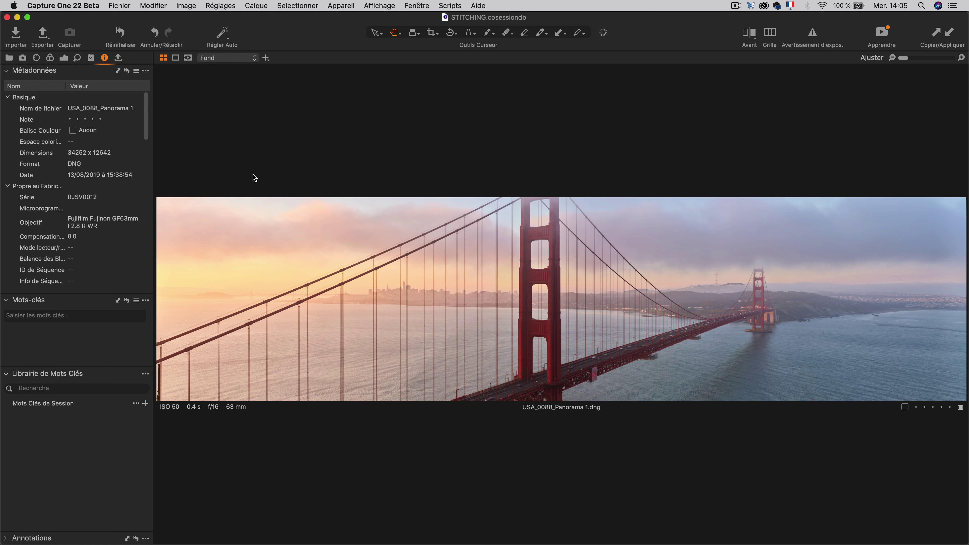
click(64, 59)
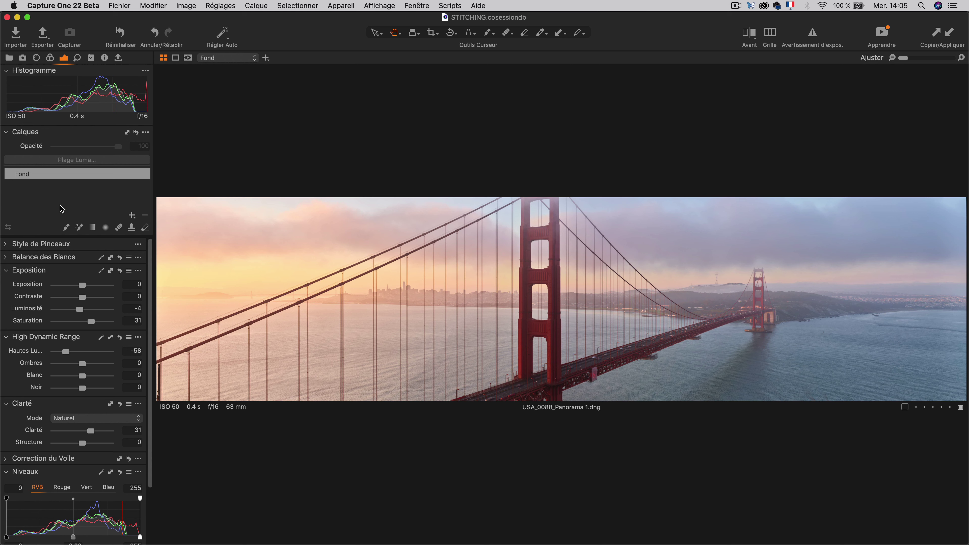
click(92, 228)
drag(703, 289, 335, 290)
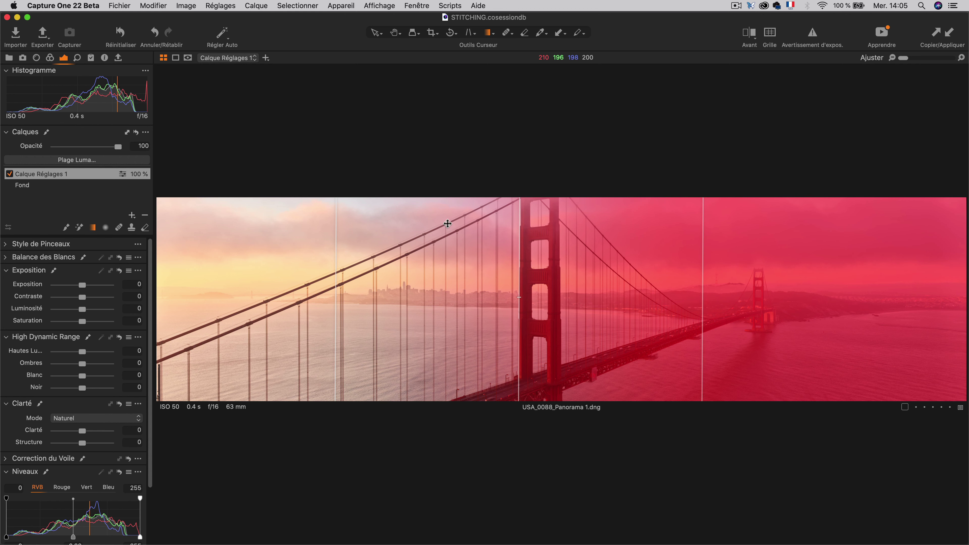
drag(83, 287, 90, 324)
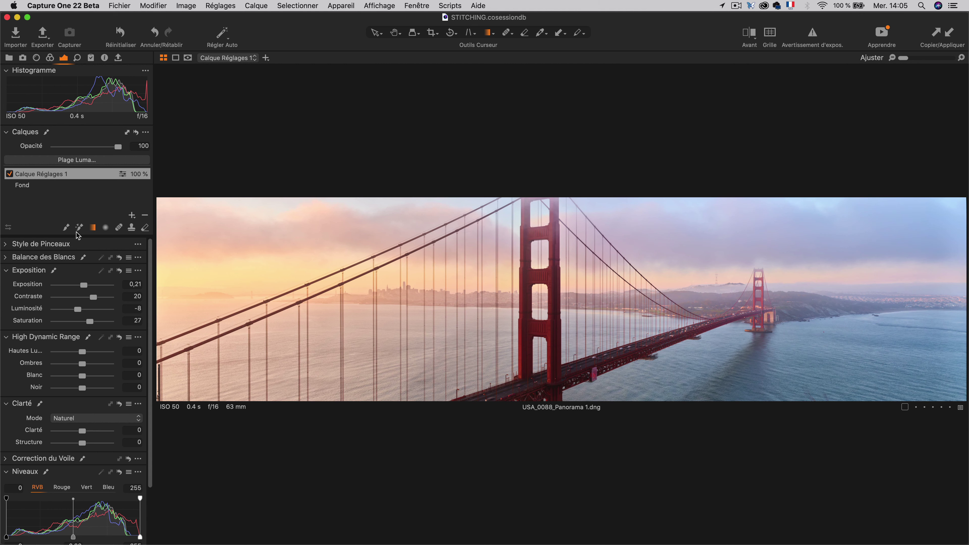
Step: Add a second adjustment layer with a linear gradient mask across the main tower area, and invert the mask to target the left side
click(132, 216)
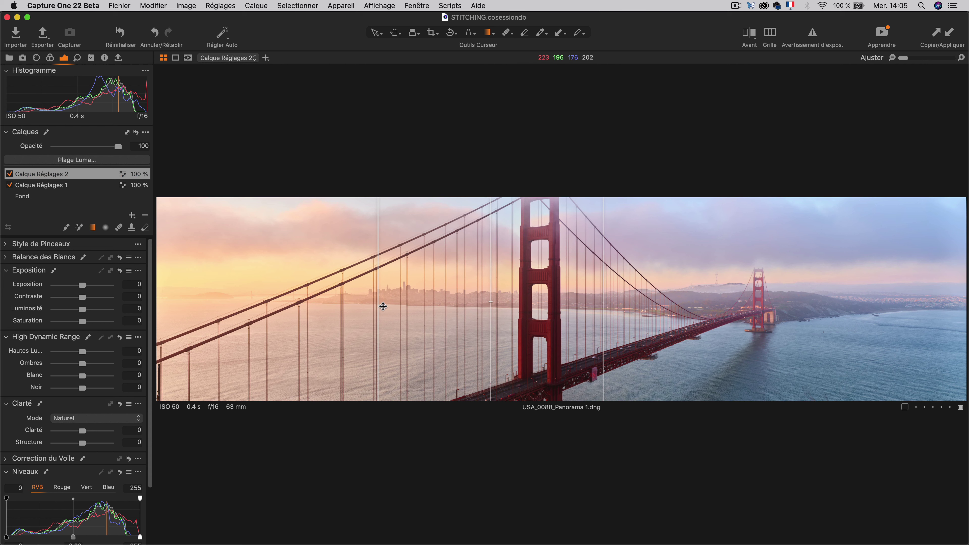
click(384, 307)
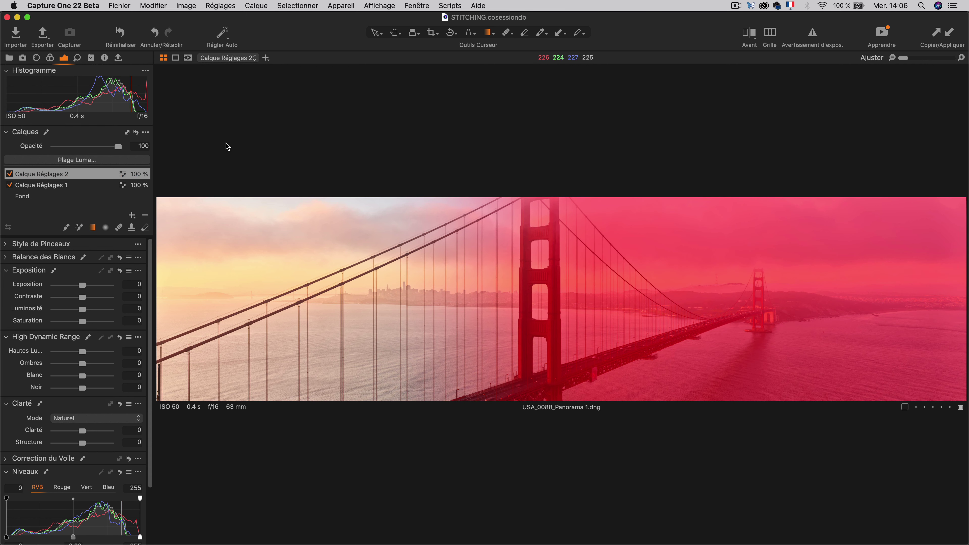
click(147, 133)
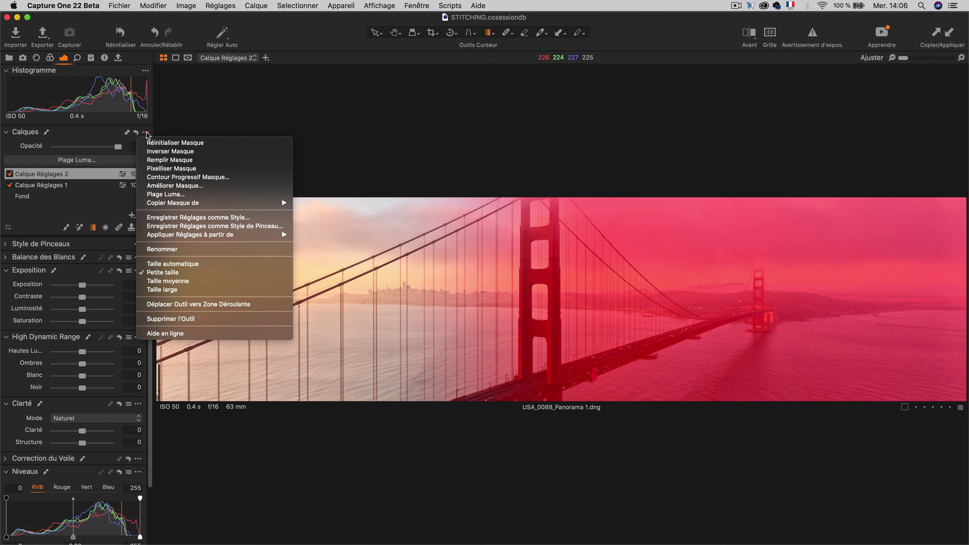
click(161, 152)
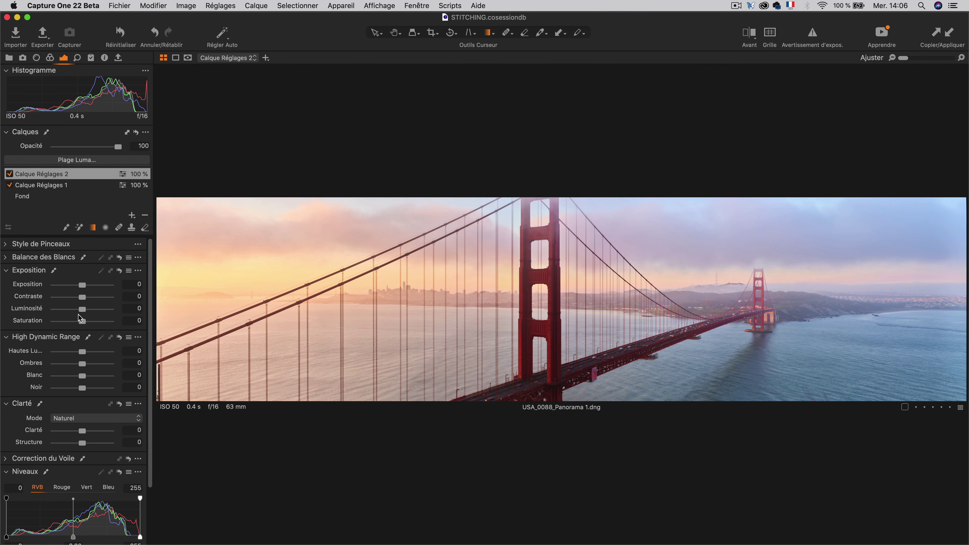
Step: On the second layer, set Luminosité to 7, the Levels highlight point to 254, Hautes Lumières to -13 and Contraste to 8
drag(84, 312, 88, 312)
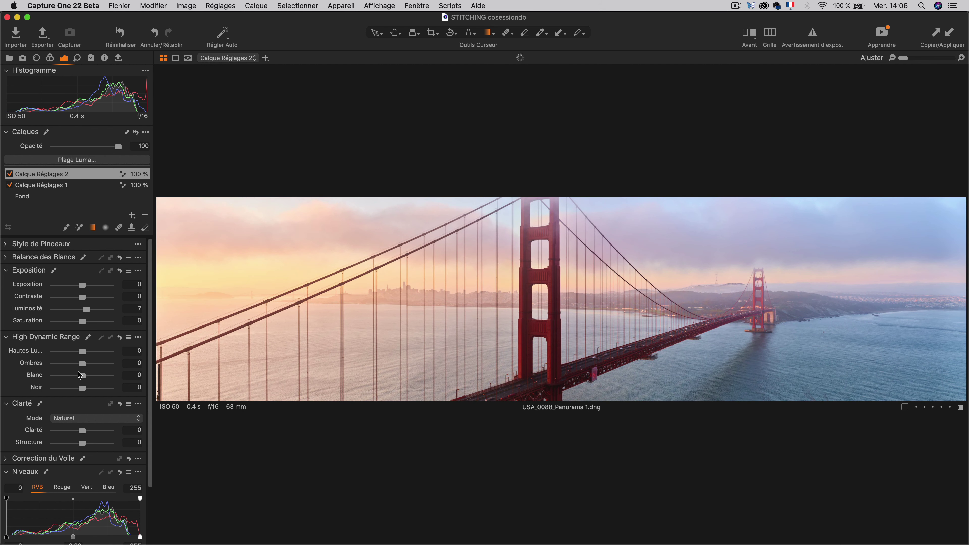
scroll(152, 489, down, 3)
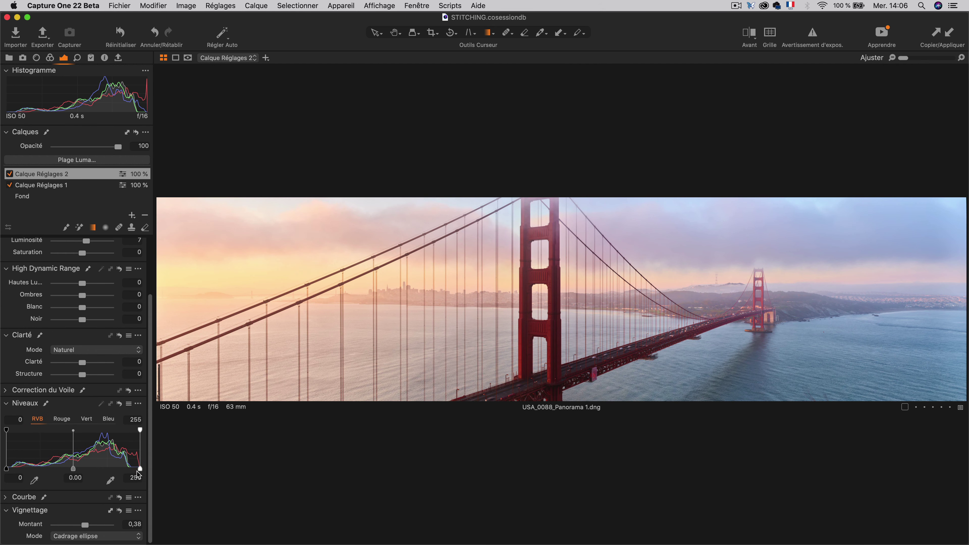
mouse_move(140, 470)
mouse_down()
mouse_move(131, 470)
mouse_move(139, 470)
mouse_up()
drag(80, 286, 77, 286)
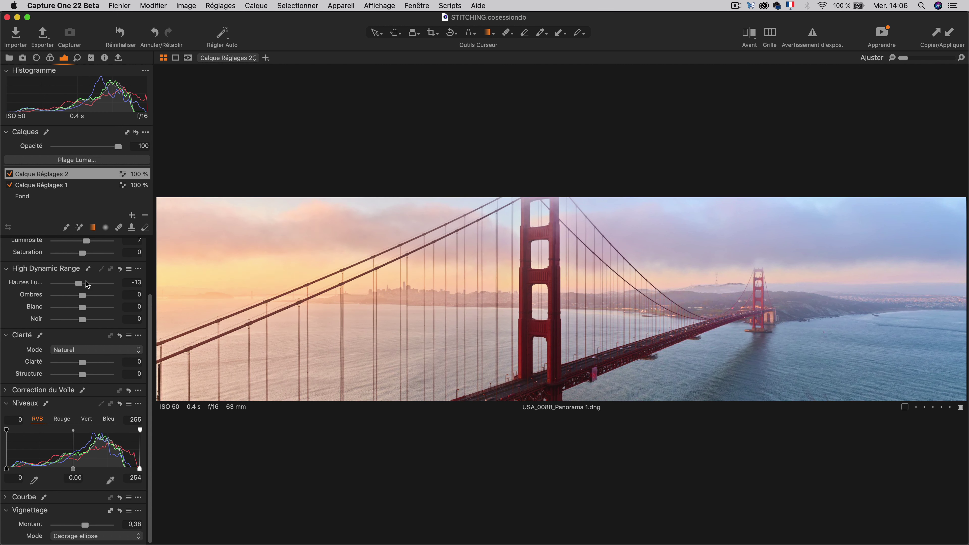
scroll(150, 298, up, 1)
scroll(149, 298, up, 3)
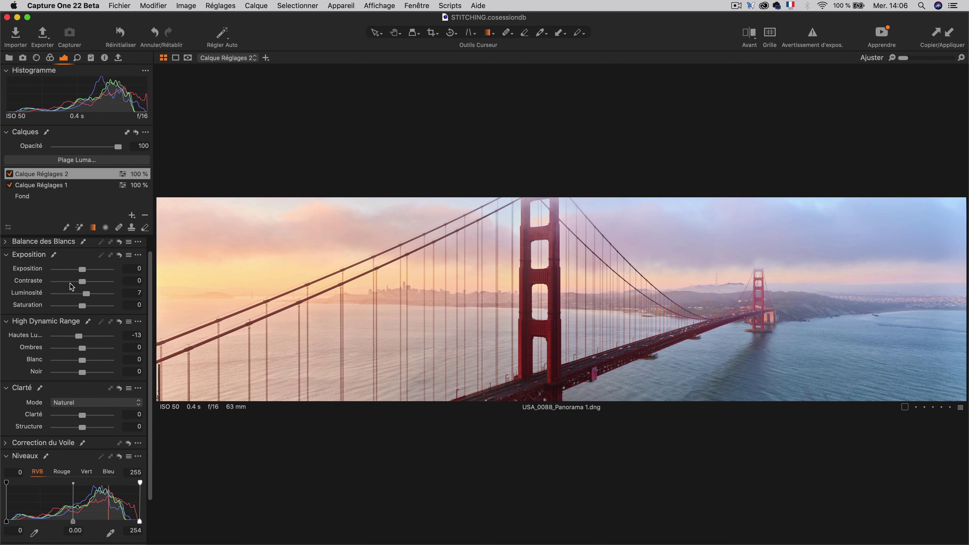
drag(82, 284, 87, 283)
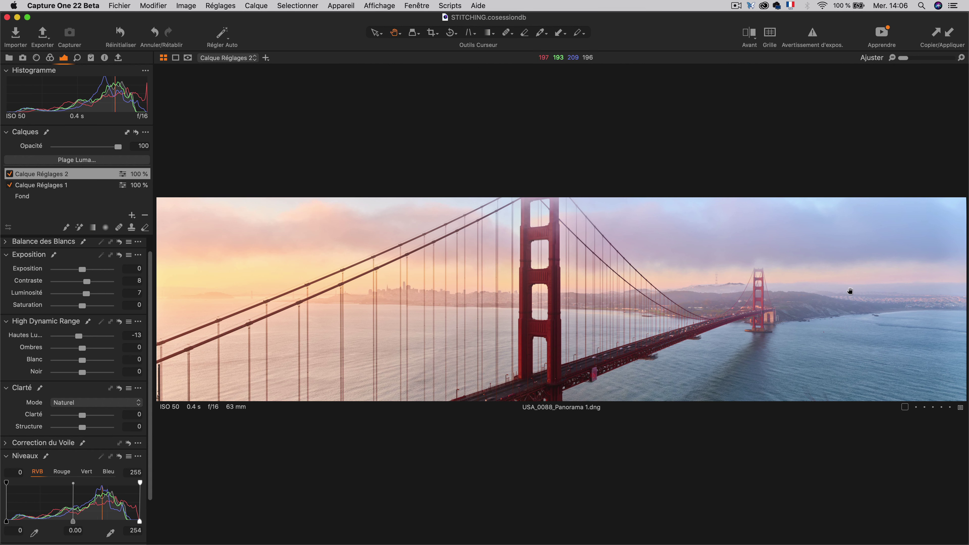
Step: Examine the far shoreline and hillside houses beyond the distant tower at 100%, and return to the full panorama
click(848, 293)
drag(578, 370, 586, 251)
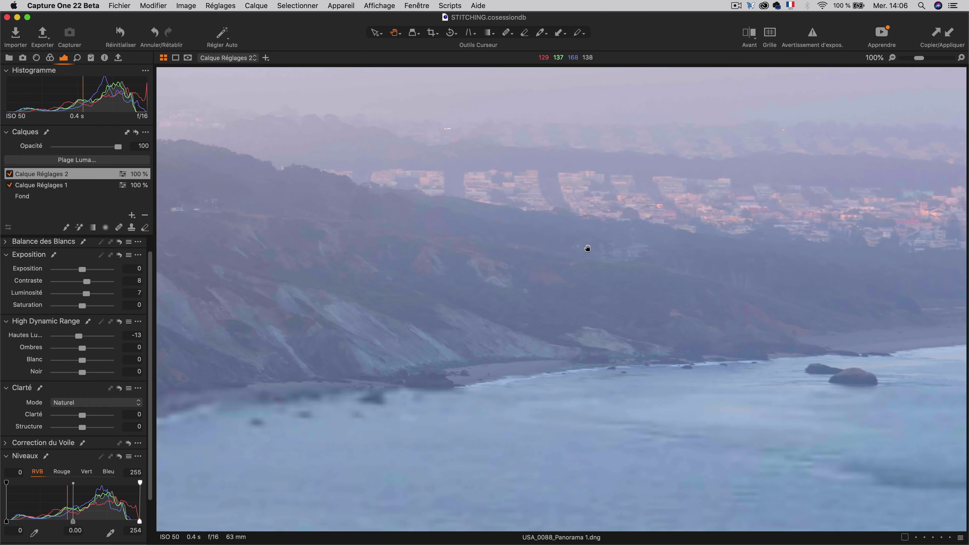
mouse_move(493, 331)
mouse_down()
mouse_move(509, 266)
mouse_move(628, 209)
mouse_move(530, 262)
mouse_move(491, 305)
mouse_up()
drag(727, 306, 542, 330)
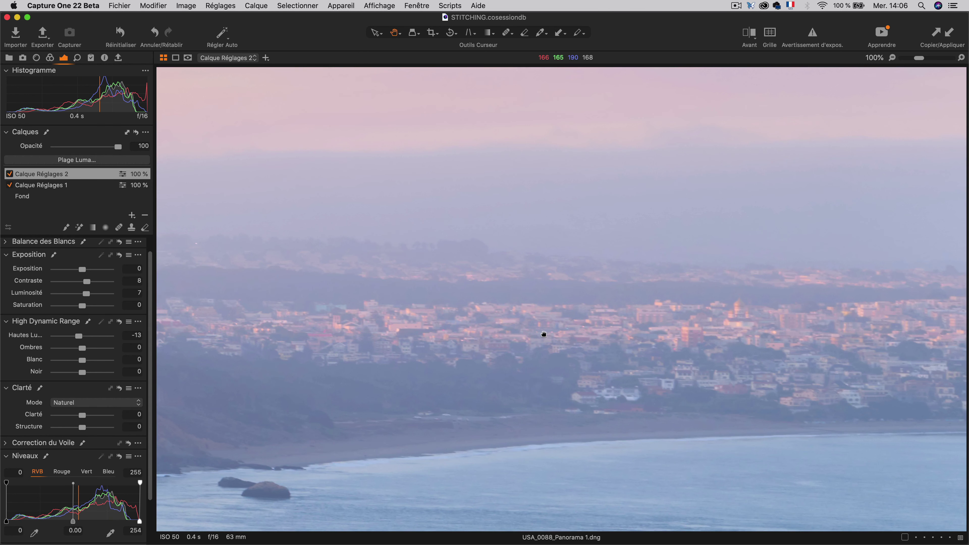
click(543, 330)
Step: Examine the distant tower, its hills, the road deck traffic and the scaffolding at 100%, and refit the panorama
click(758, 317)
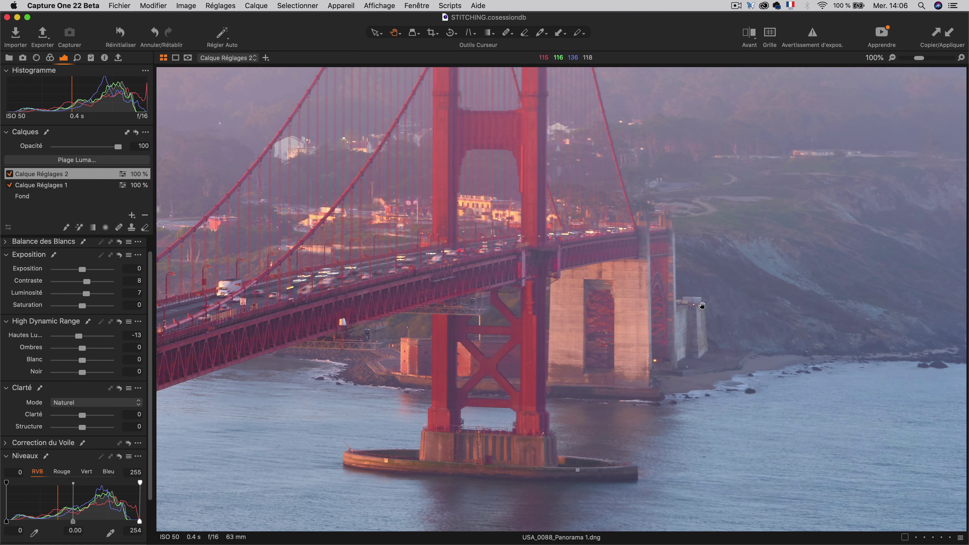
drag(688, 286, 631, 335)
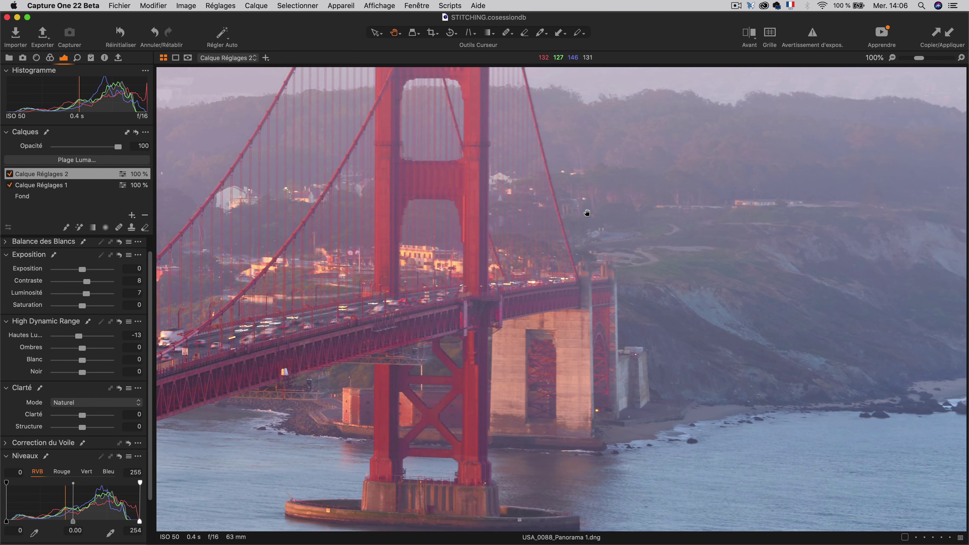
drag(586, 213, 600, 363)
drag(577, 230, 590, 281)
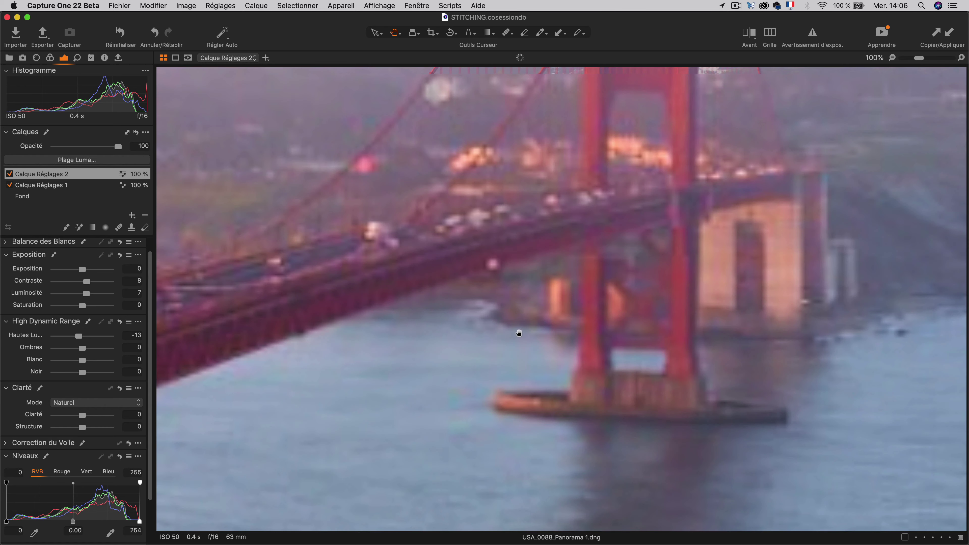
drag(372, 325, 610, 237)
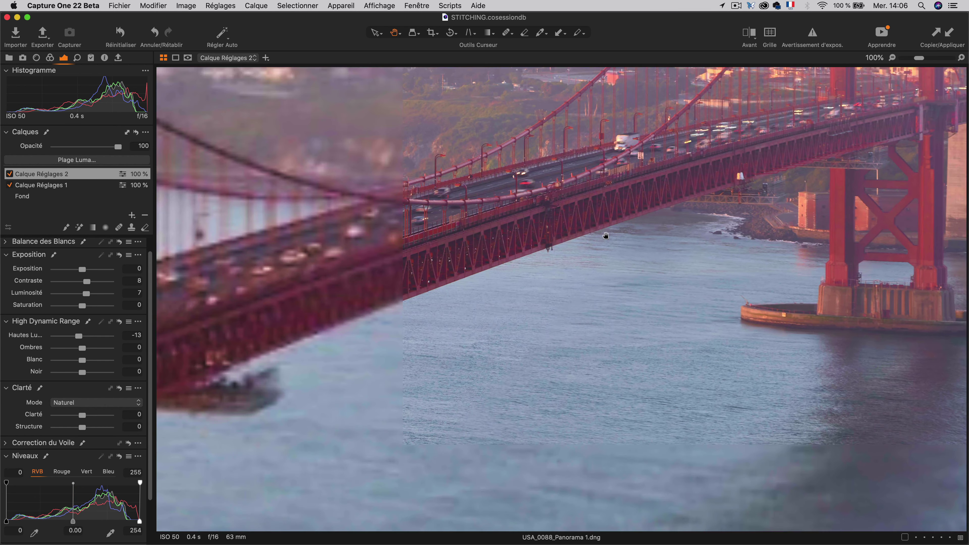
drag(305, 328, 645, 212)
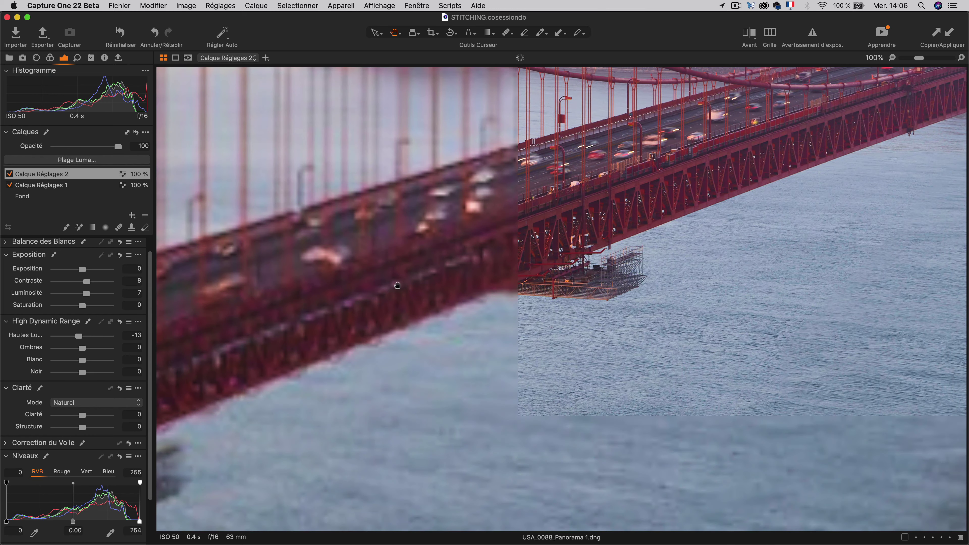
key(super+0)
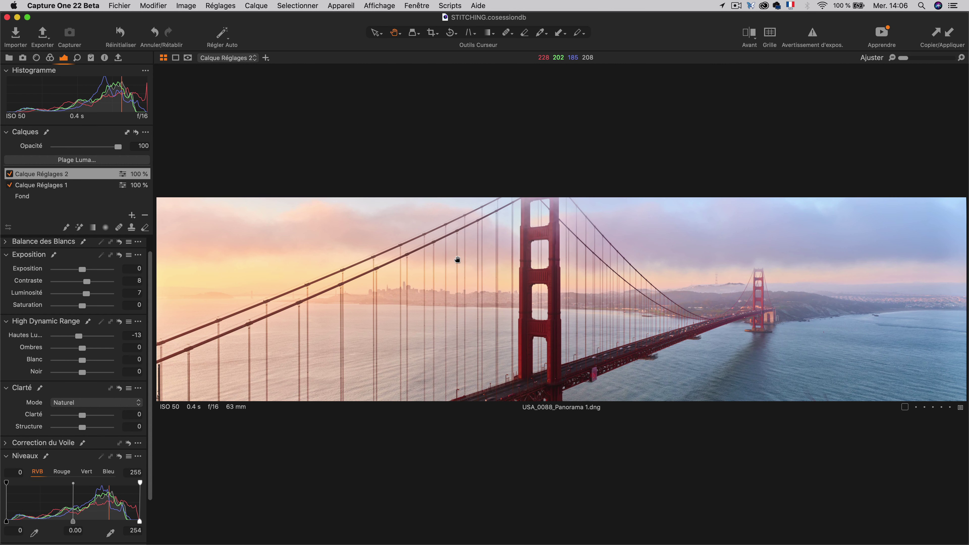
Step: Export the panorama with the TIFF HD BASES preset as an 8-bit sRGB TIFF, and show the export progress
click(119, 58)
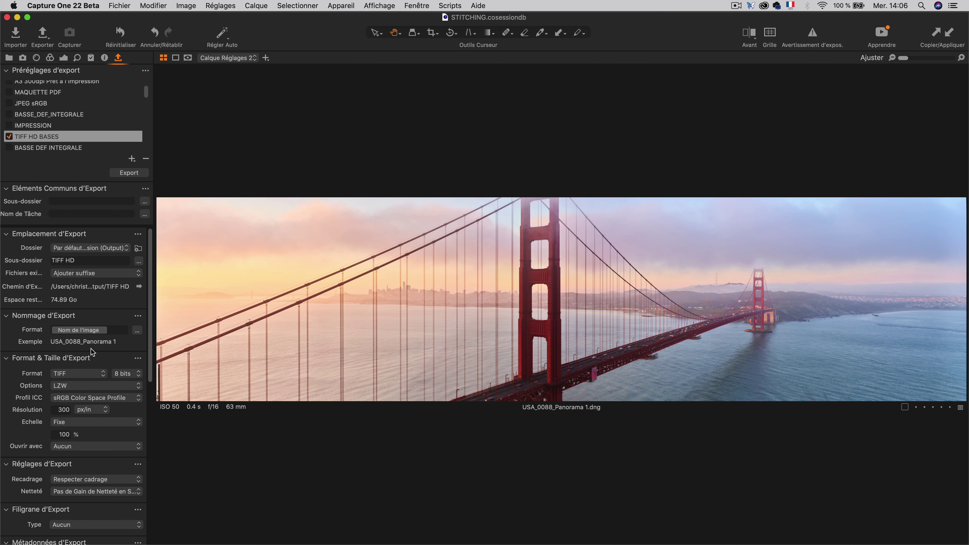
key(super+d)
click(603, 33)
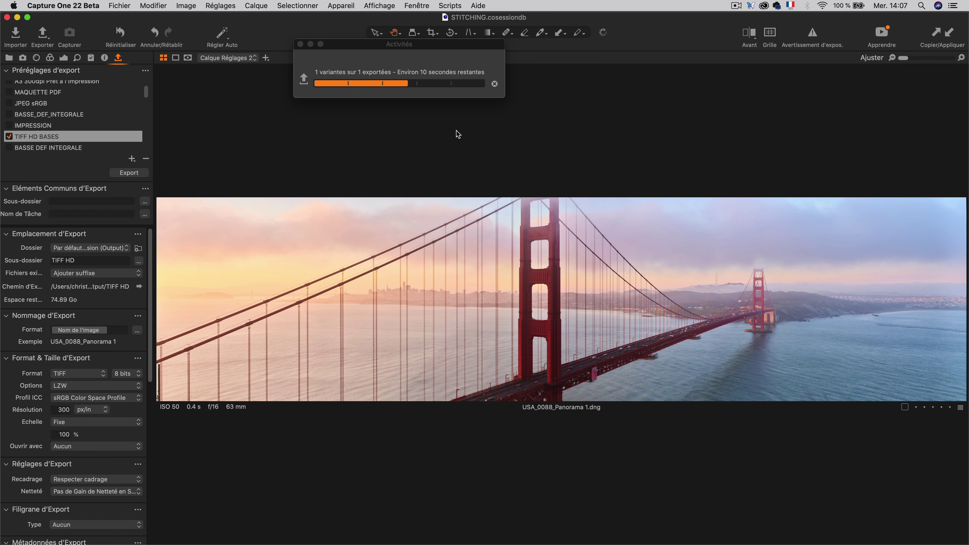
Step: Show the image browser, select USA_0087.RAF and export it with the same TIFF HD BASES preset
key(super+b)
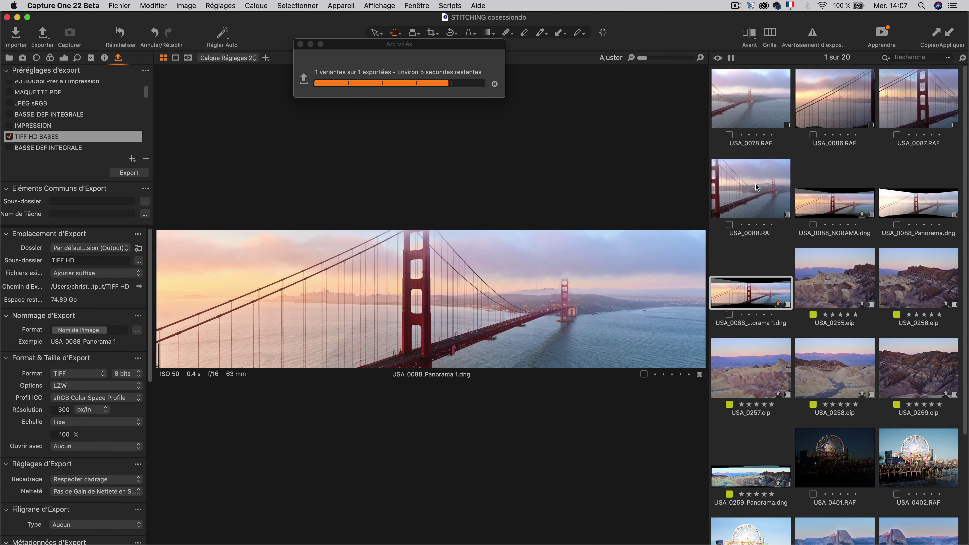
click(904, 101)
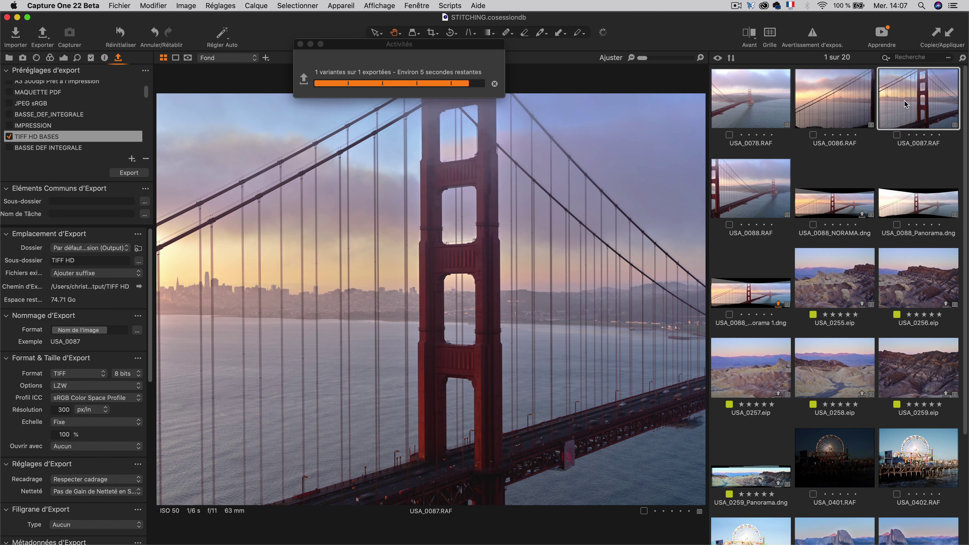
key(super+d)
Step: Reveal the export location in Finder, enlarge its window and open the TIFF HD folder
click(139, 287)
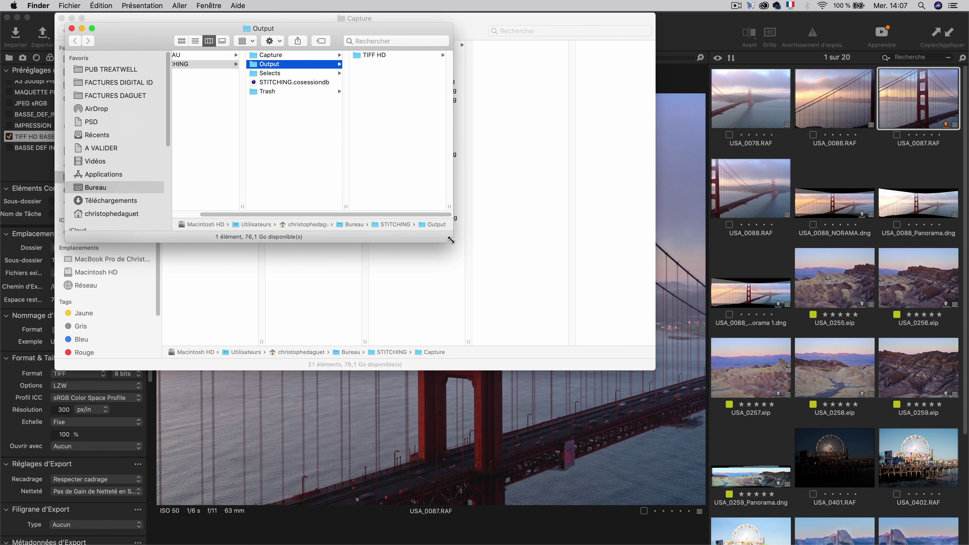
double_click(453, 242)
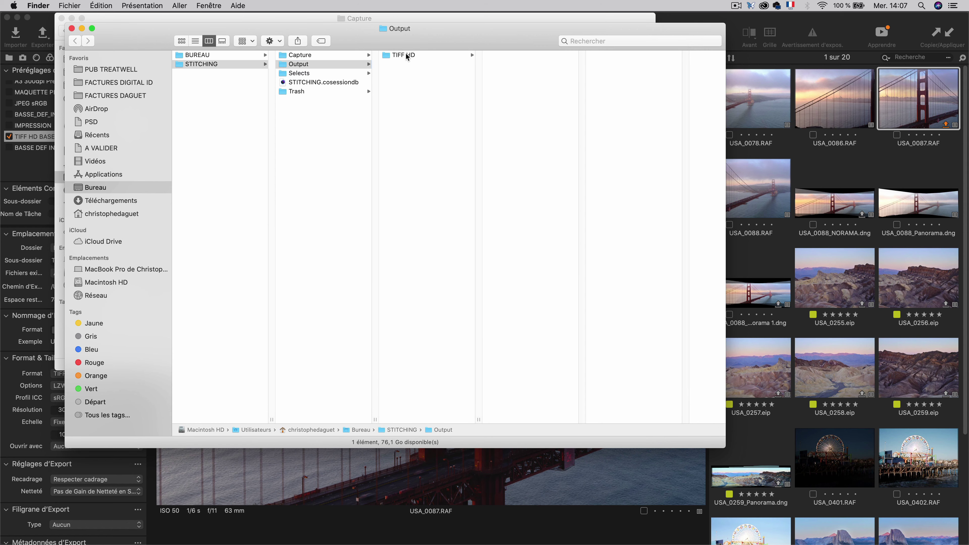
click(407, 56)
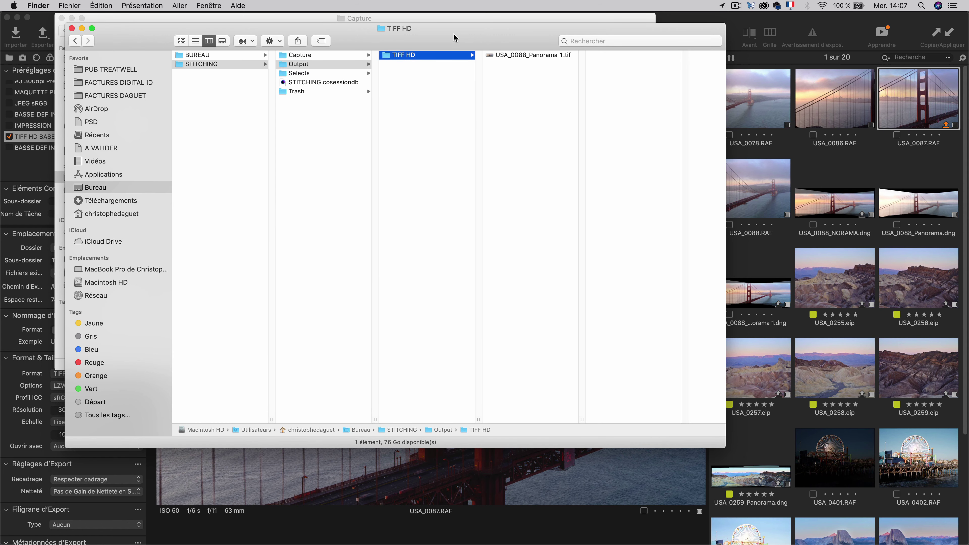
Step: Select all the exported TIFF files and open them in Photoshop
drag(449, 38, 438, 29)
key(super+a)
drag(504, 46, 195, 532)
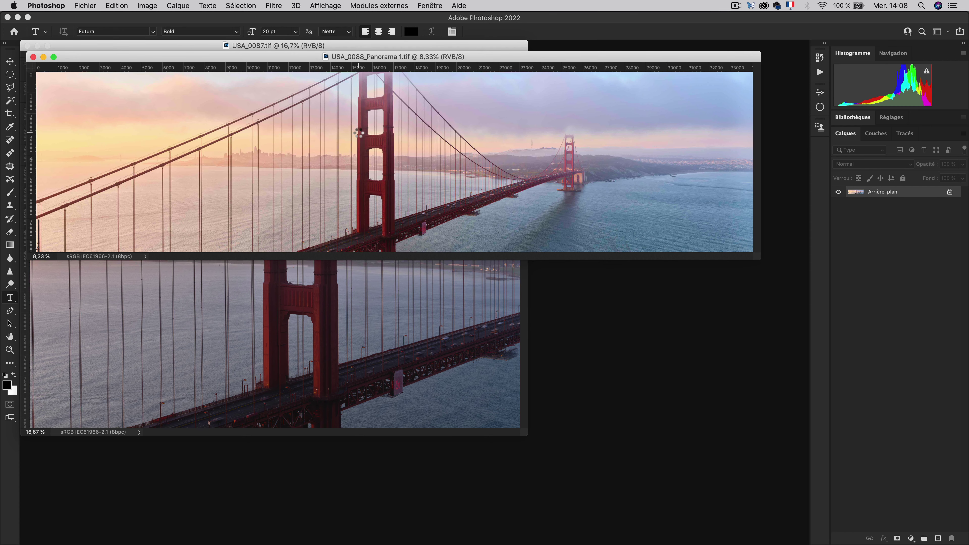
Step: Show the panorama full screen, check its pixel dimensions in the Image Size dialog, and cancel without resizing
key(f)
key(f)
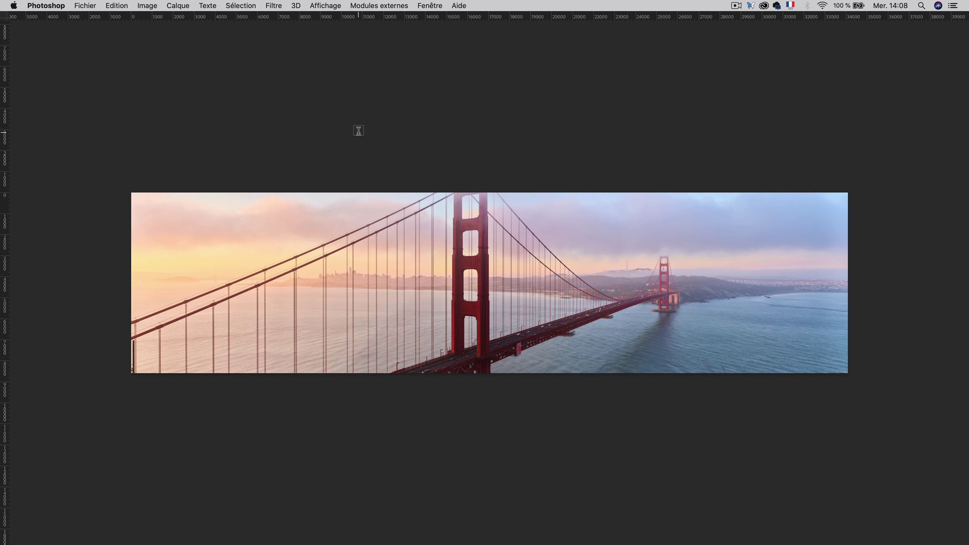
key(super+alt+i)
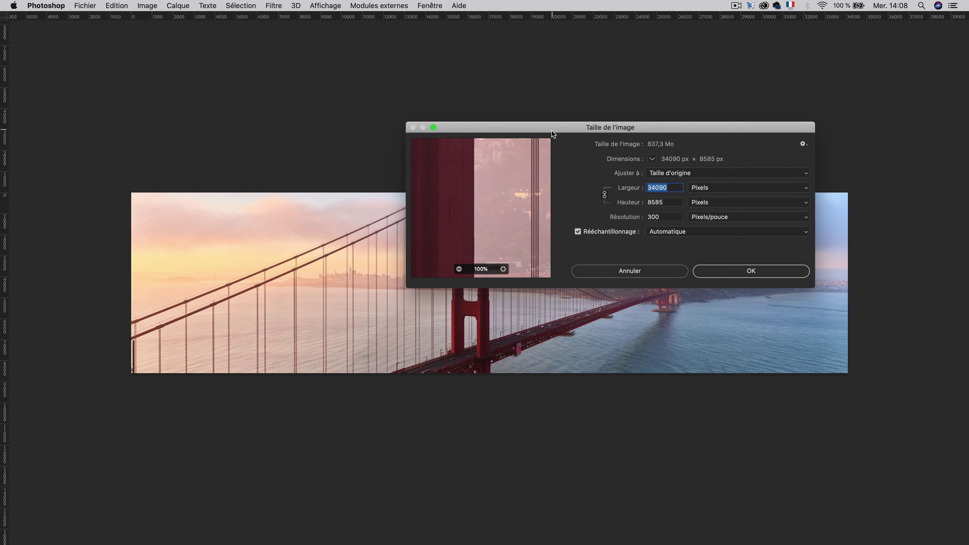
drag(553, 131, 377, 34)
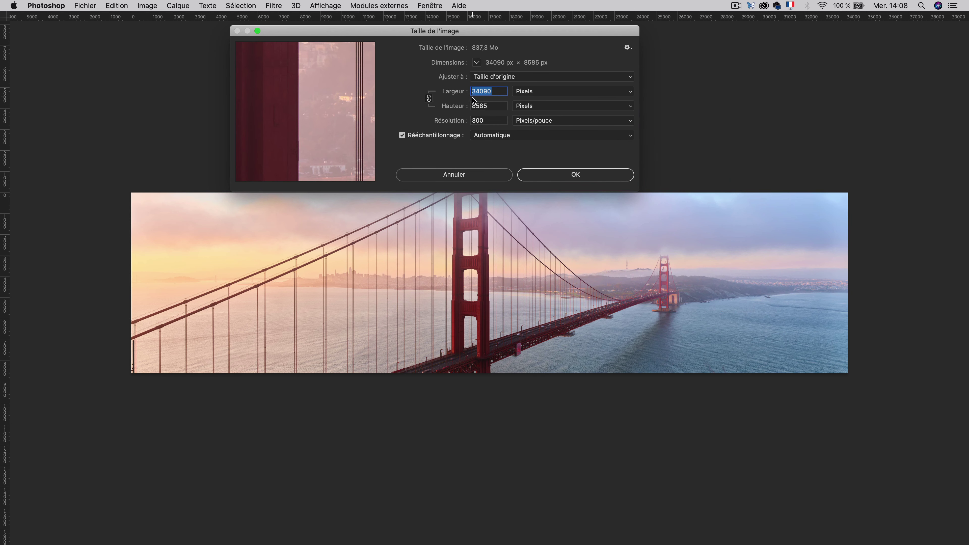
click(469, 176)
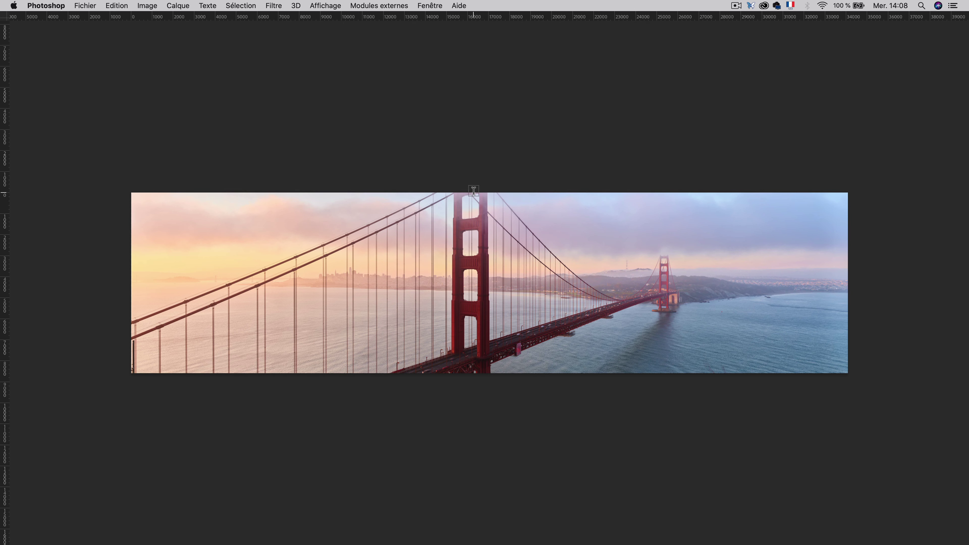
Step: Examine the panorama's main bridge tower at high magnification, from its upper crossbeams down to the road deck and lower edge
scroll(473, 190, up, 10)
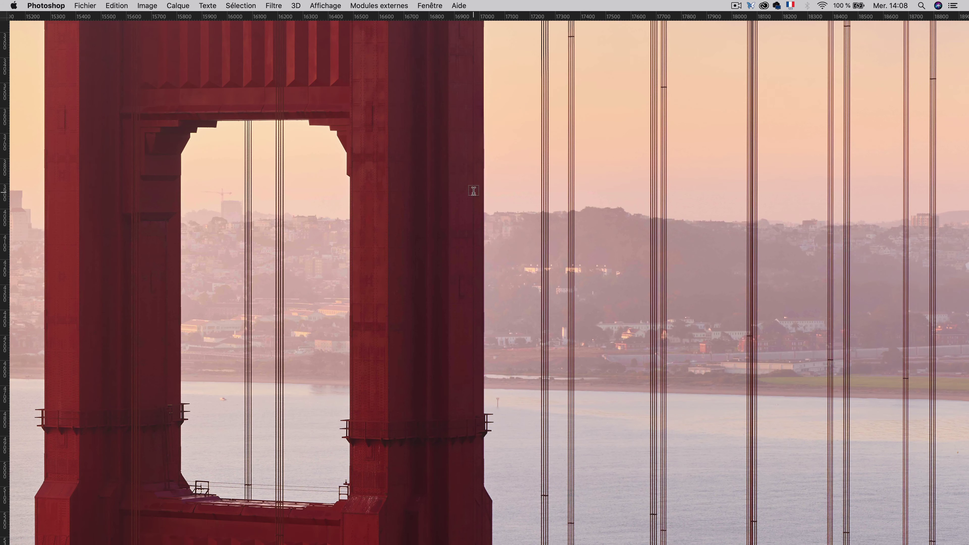
drag(364, 321, 463, 444)
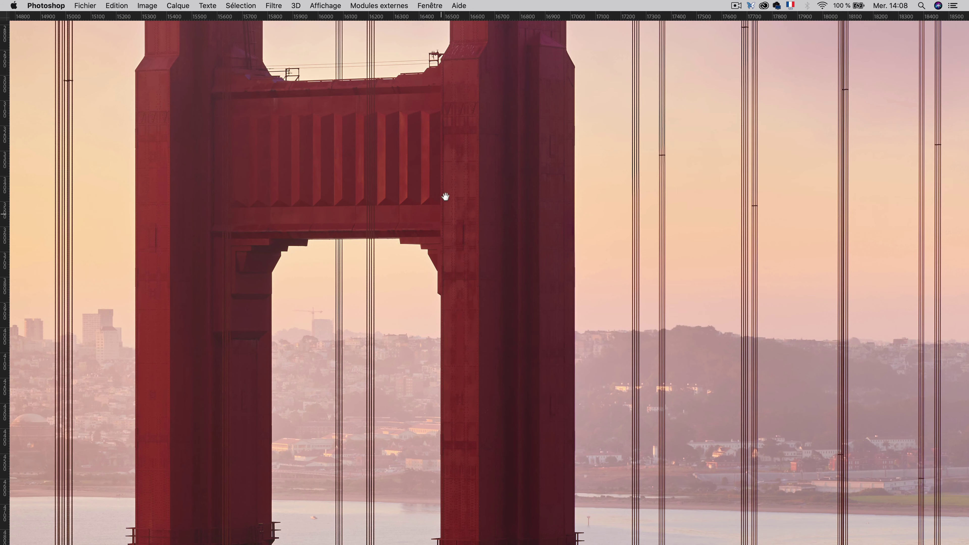
scroll(275, 342, down, 5)
scroll(275, 342, left, 2)
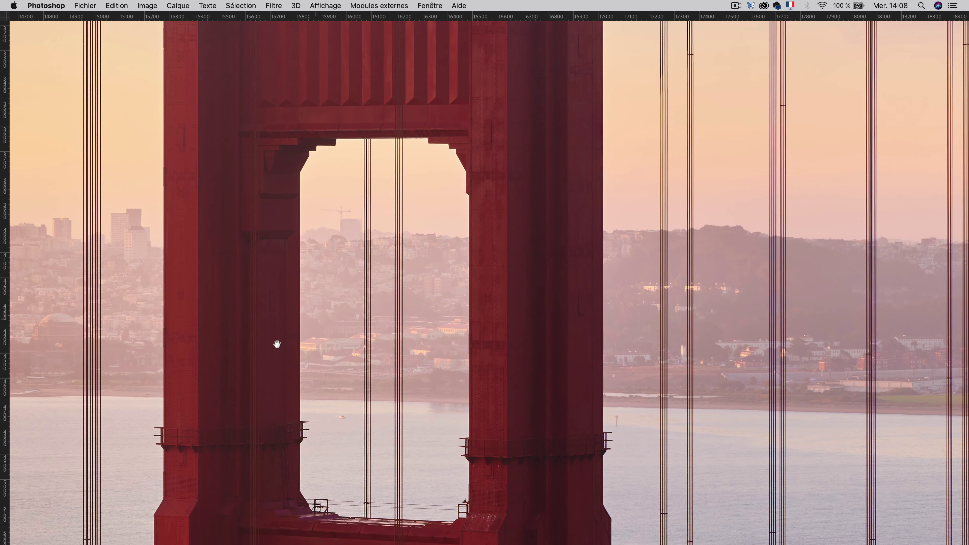
scroll(283, 271, down, 3)
drag(273, 377, 278, 210)
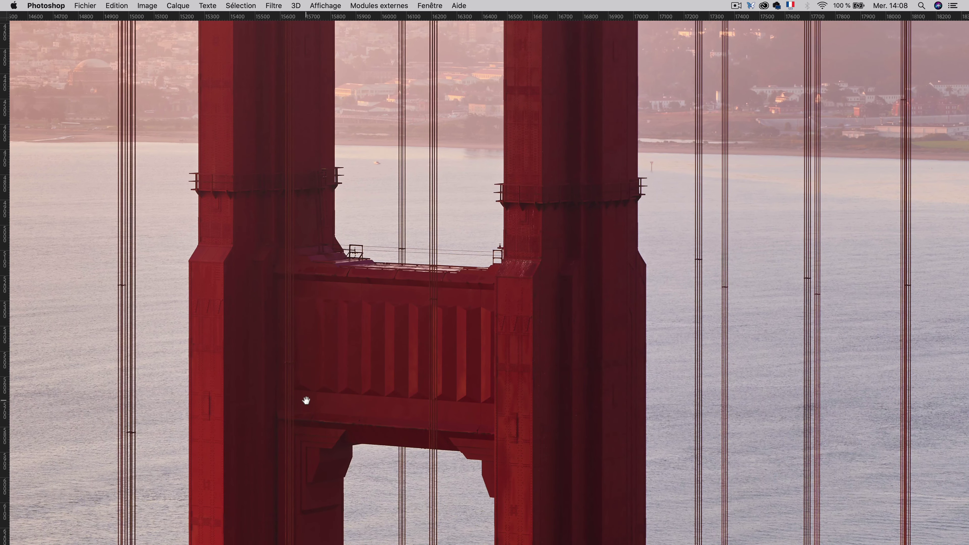
drag(307, 400, 334, 246)
scroll(323, 396, down, 10)
scroll(322, 396, left, 2)
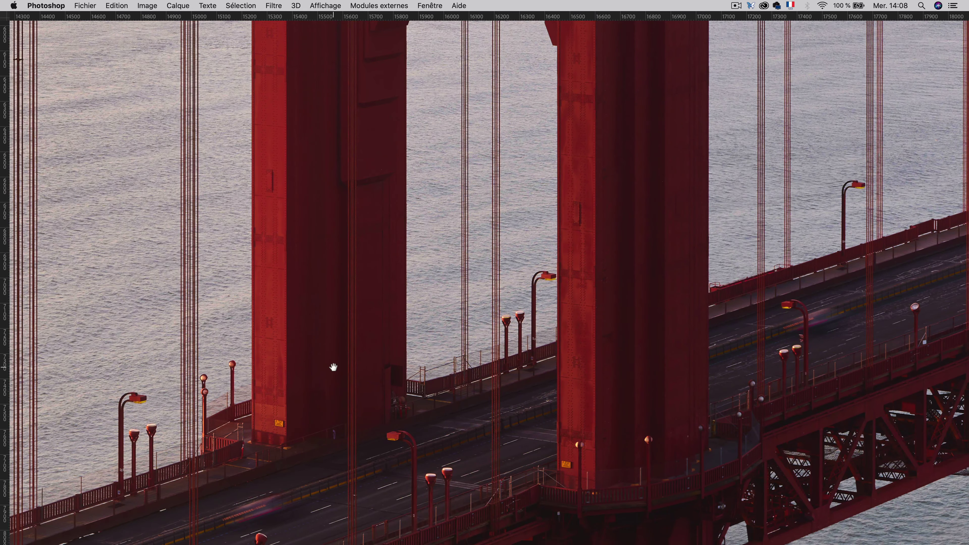
drag(334, 367, 345, 272)
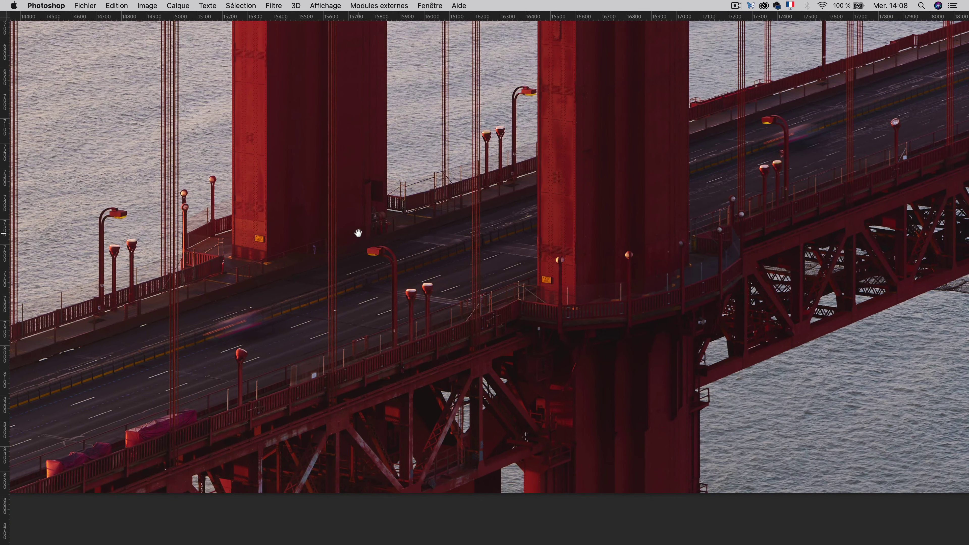
scroll(373, 299, up, 1)
Step: Copy the USA_0087.tif image into the USA_0088_Panorama 1.tif document as a new layer and show the panorama full screen
key(super+minus)
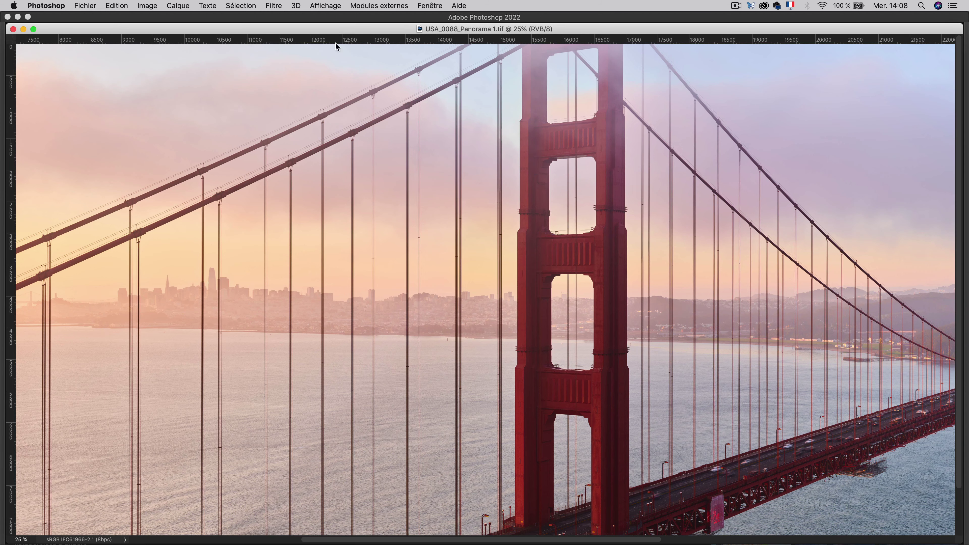
drag(336, 33, 363, 179)
click(346, 120)
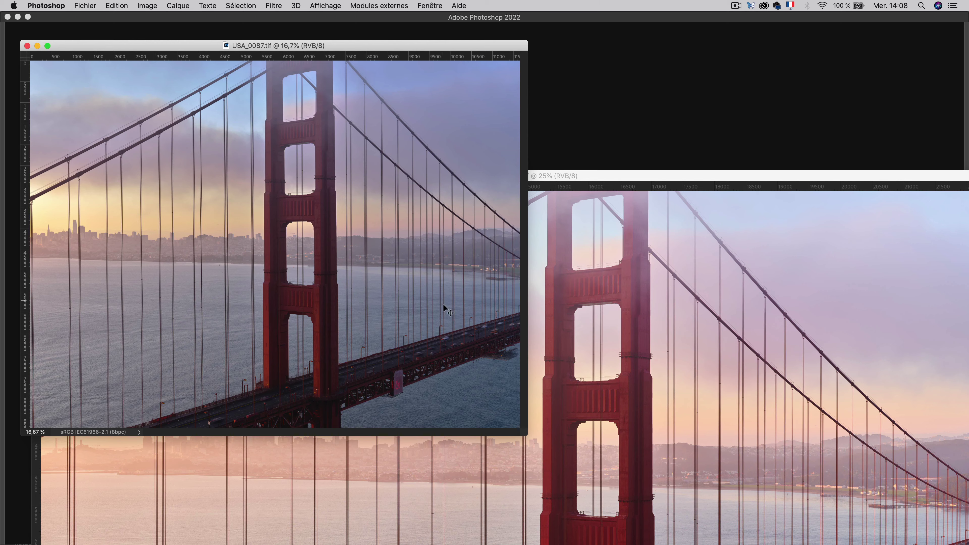
drag(443, 304, 618, 385)
drag(364, 177, 336, 25)
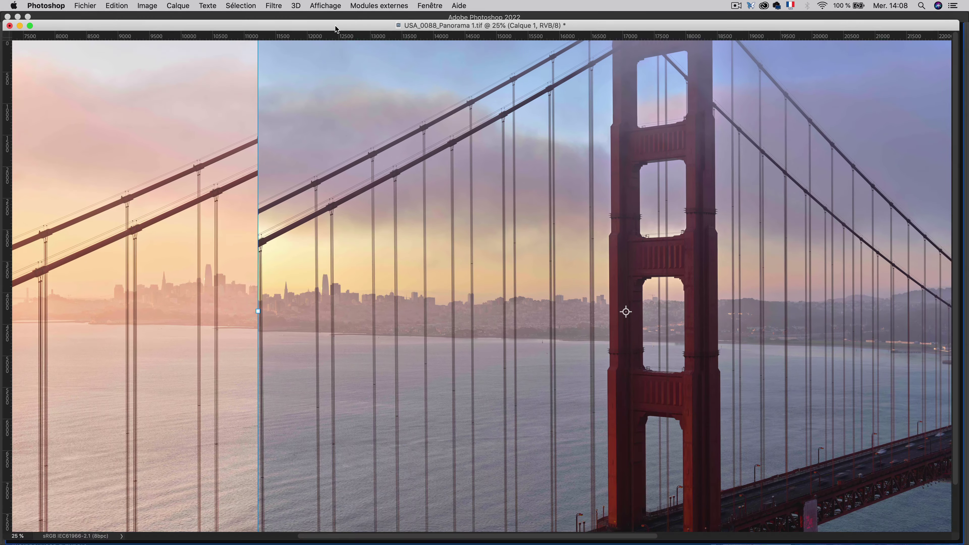
key(f)
key(super+0)
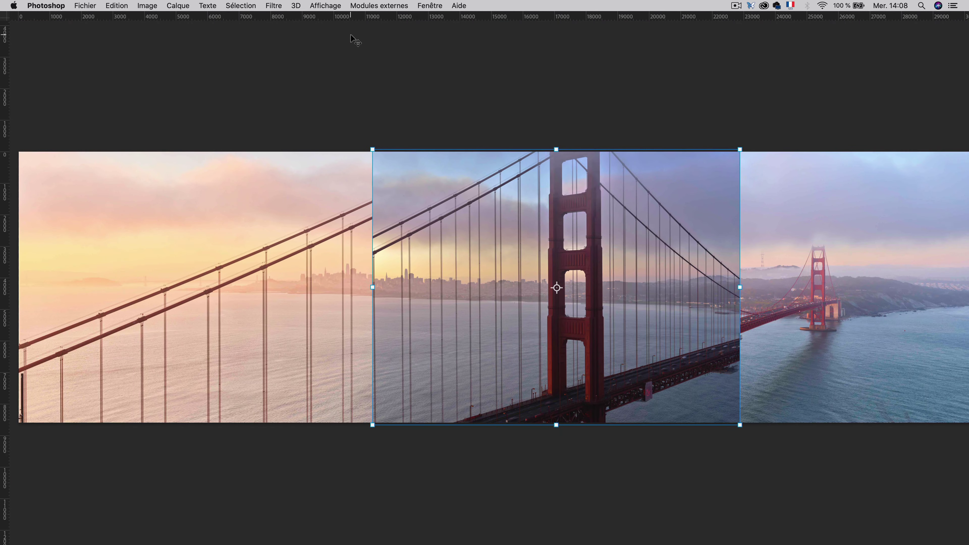
Step: Show the panels, lower the Calque 1 opacity to 48% and move the layer so its tower overlaps the panorama's tower
key(Tab)
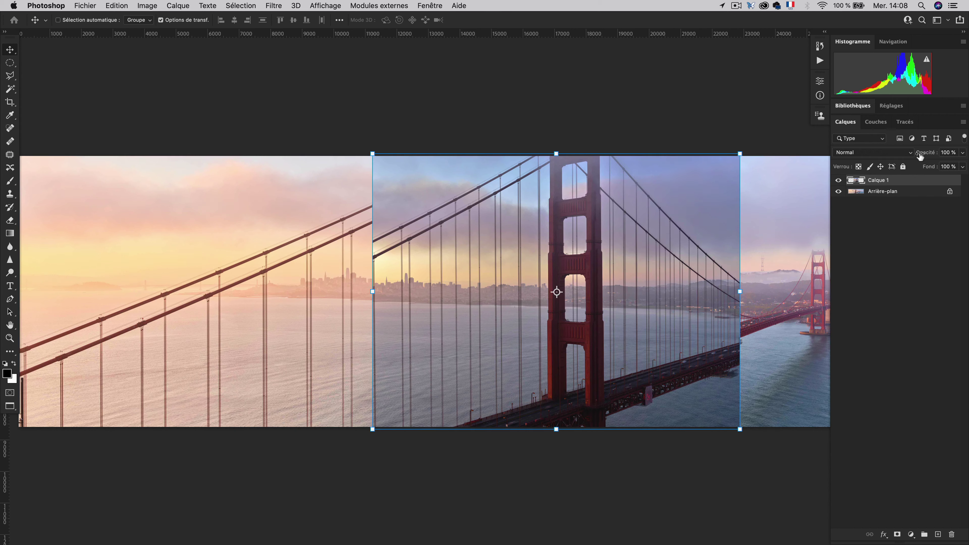
click(963, 154)
drag(939, 165, 936, 166)
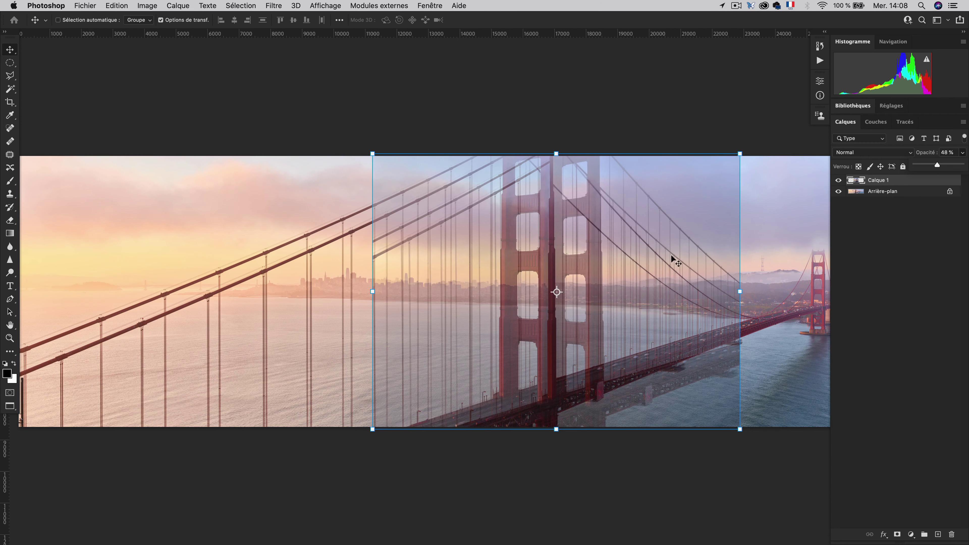
drag(513, 325, 470, 323)
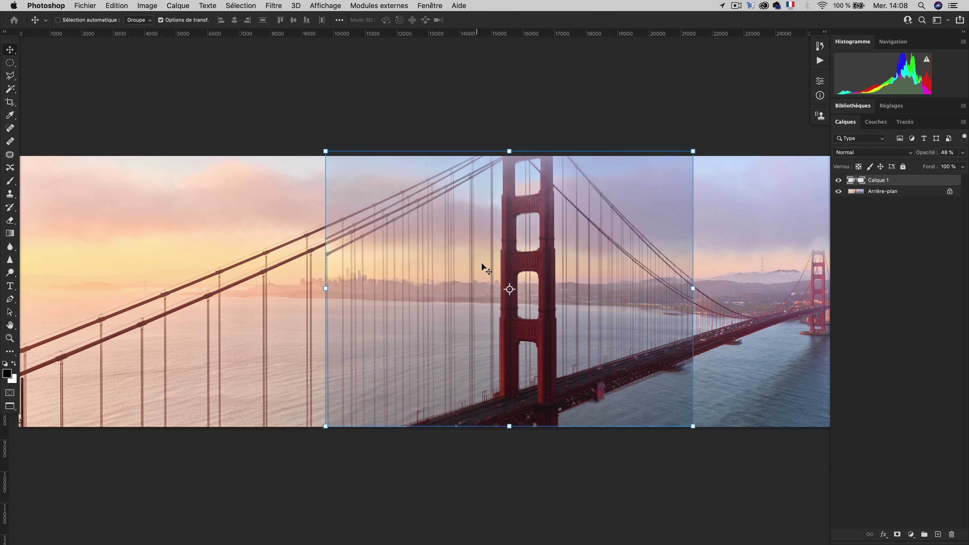
Step: Set the Calque 1 blend mode to Différence and scale the layer proportionally to match the panorama's bridge, applying the transformation
click(854, 153)
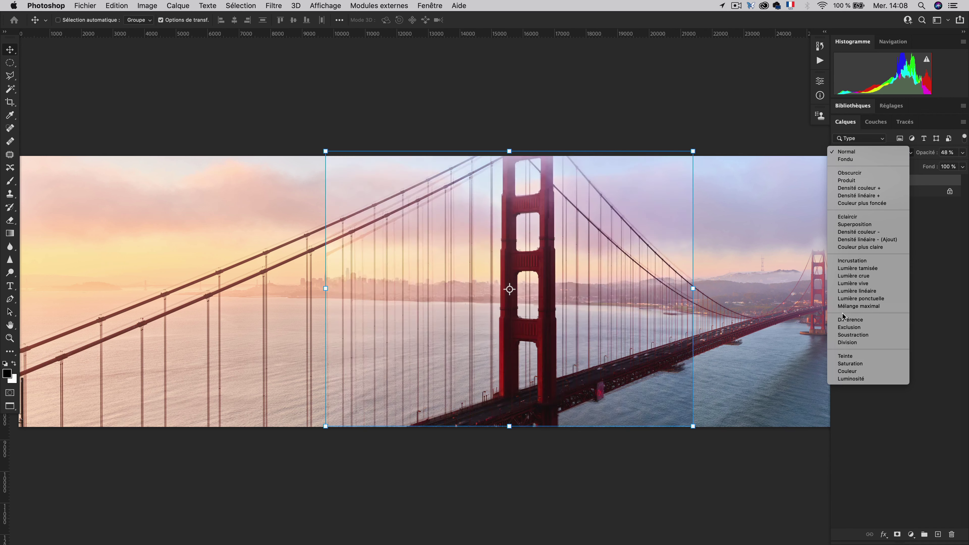
click(851, 320)
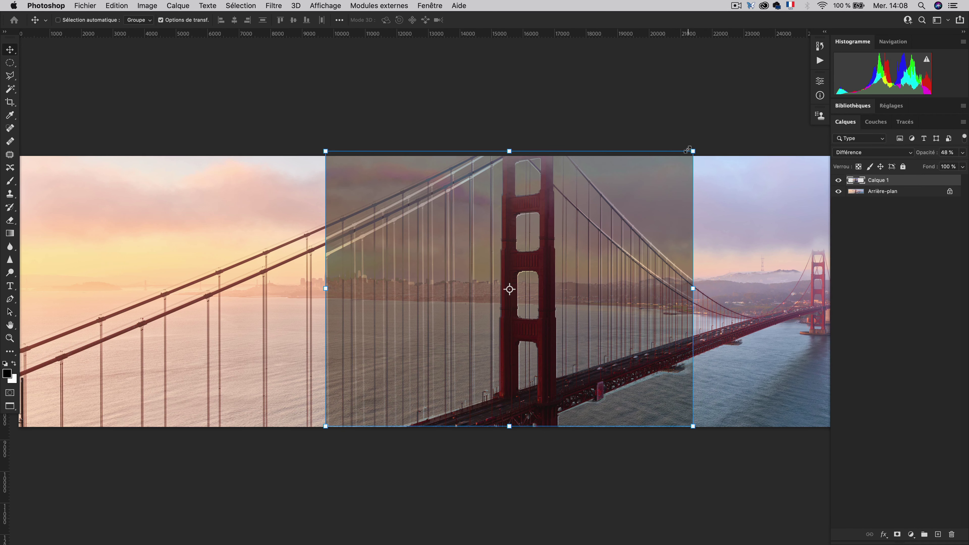
drag(693, 152, 691, 153)
drag(325, 152, 327, 153)
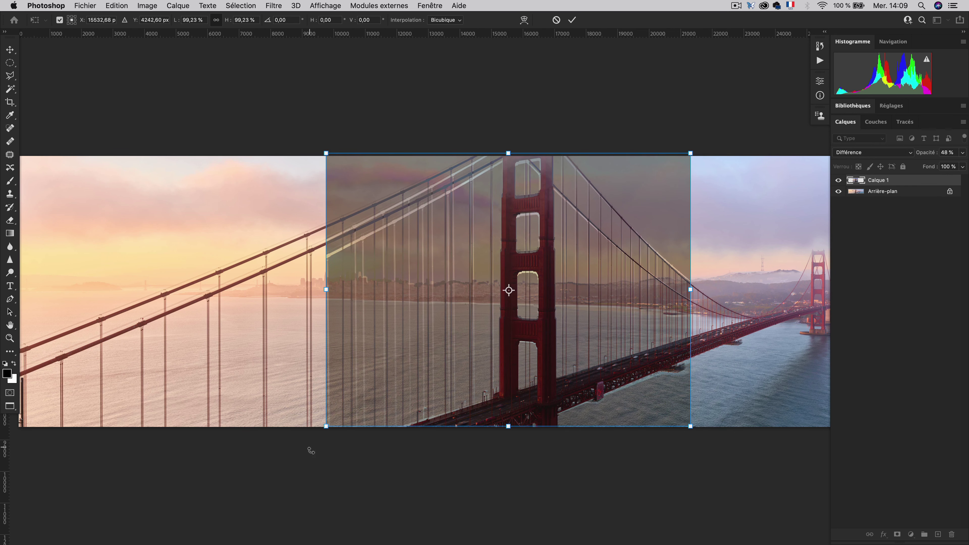
drag(328, 425, 324, 428)
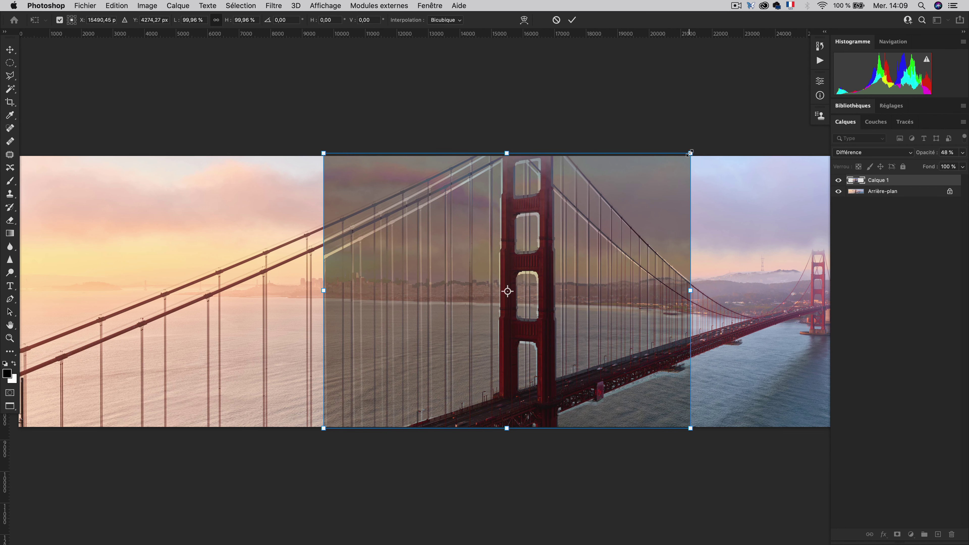
drag(691, 153, 694, 151)
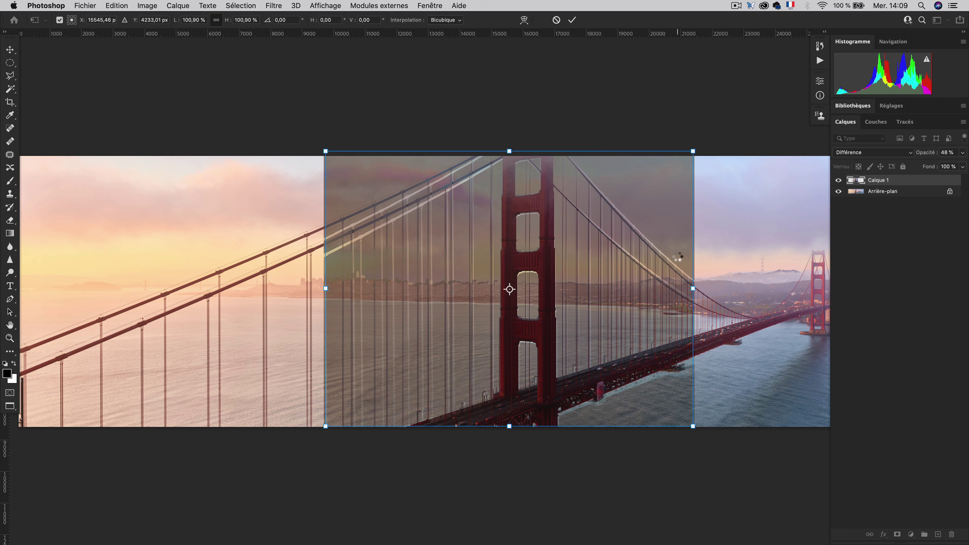
key(Return)
Step: Set the Calque 1 opacity to 100% and its blend mode to Normal
click(963, 153)
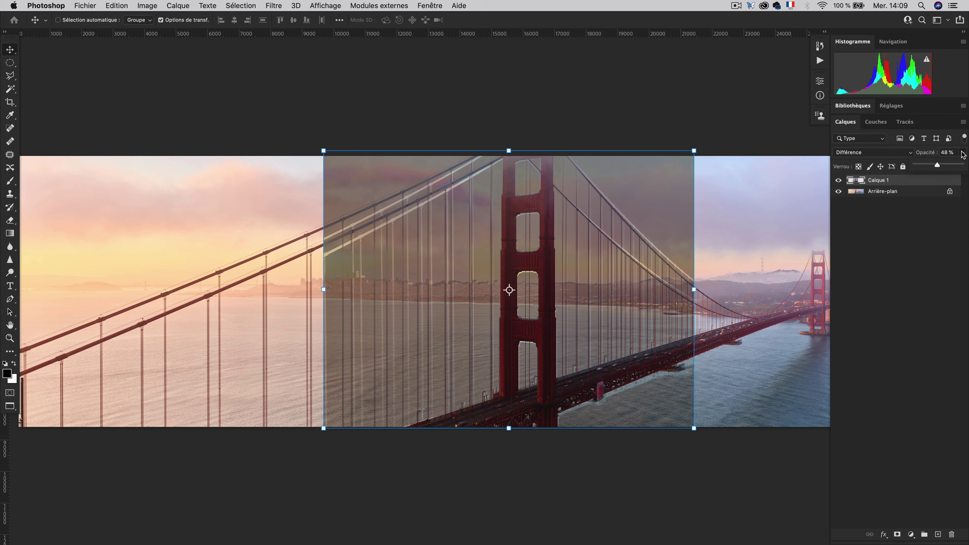
drag(938, 166, 962, 164)
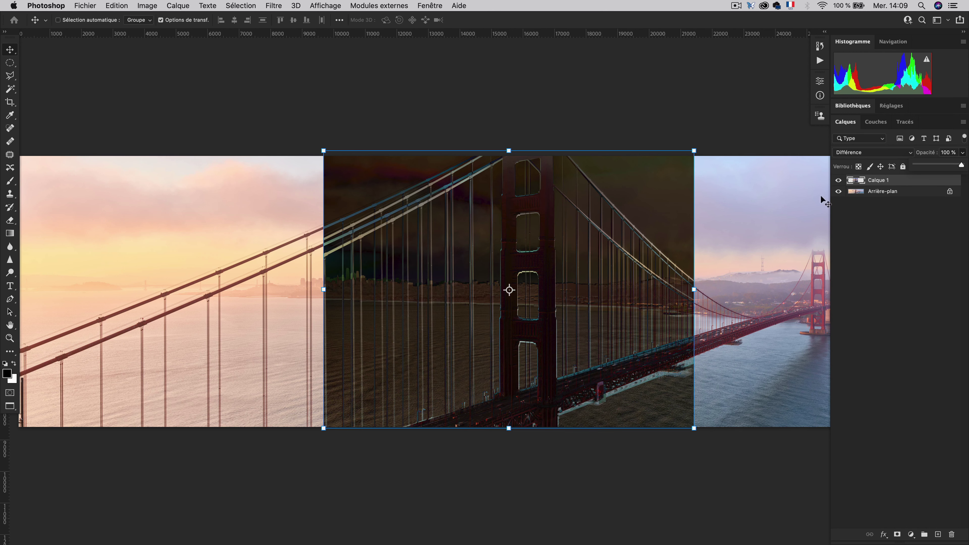
click(858, 153)
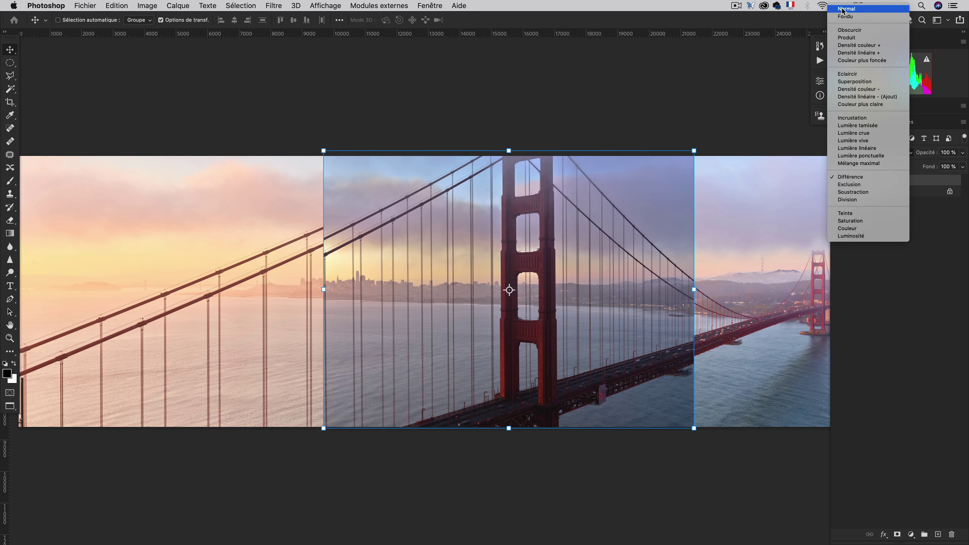
click(842, 12)
Step: Compare the tower's detail in the single shot and the panorama at high magnification by toggling the Calque 1 visibility
key(super+plus)
key(super+plus)
key(super+plus)
key(super+plus)
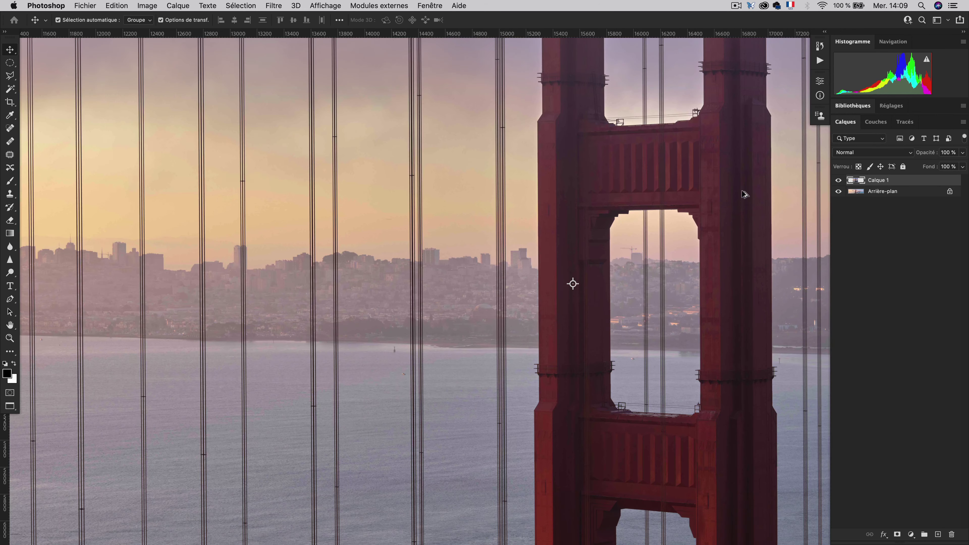
key(super+plus)
key(super+plus)
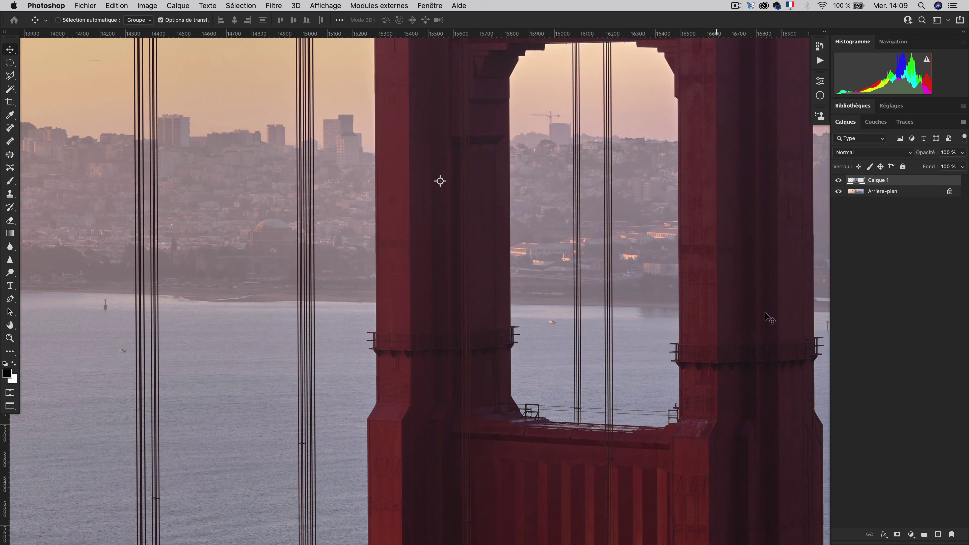
drag(612, 412, 506, 245)
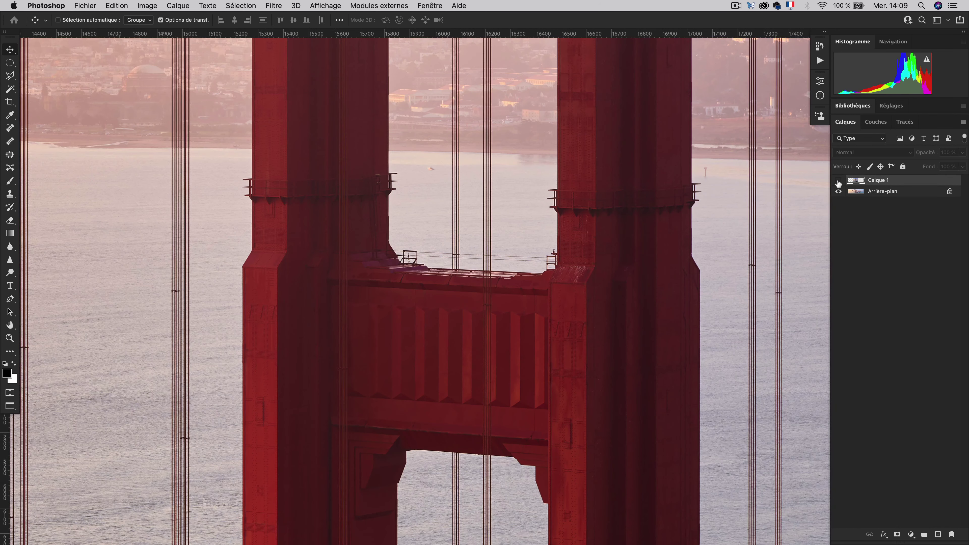
click(839, 181)
click(838, 181)
click(838, 181)
Step: Compare the shoreline buildings between the tower's legs in both images at closer range by toggling the two layers' visibility
drag(322, 38, 316, 169)
key(super+plus)
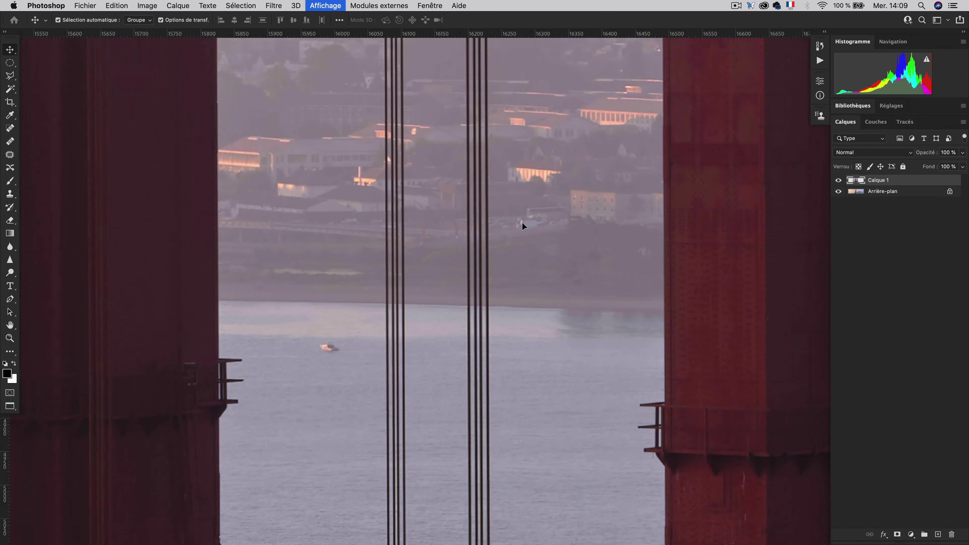
scroll(520, 168, up, 10)
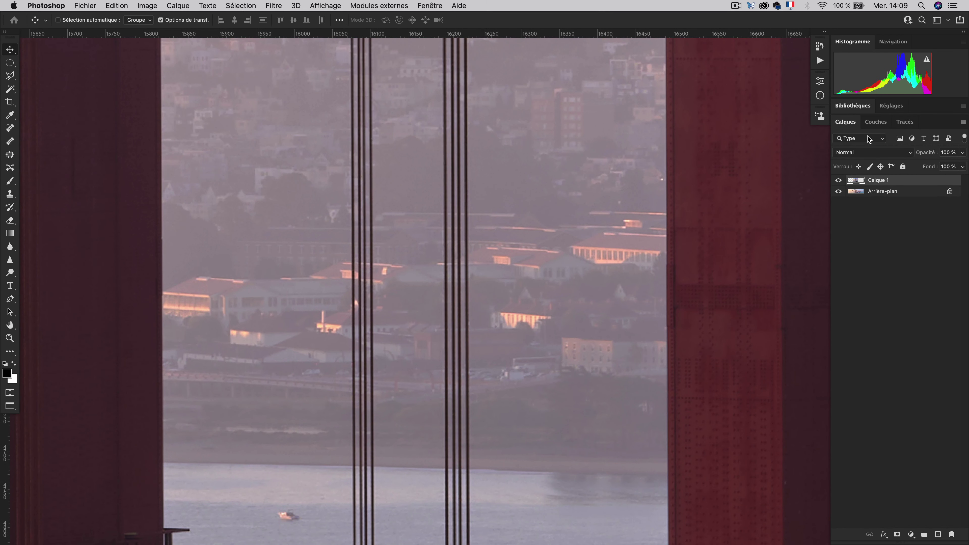
click(839, 180)
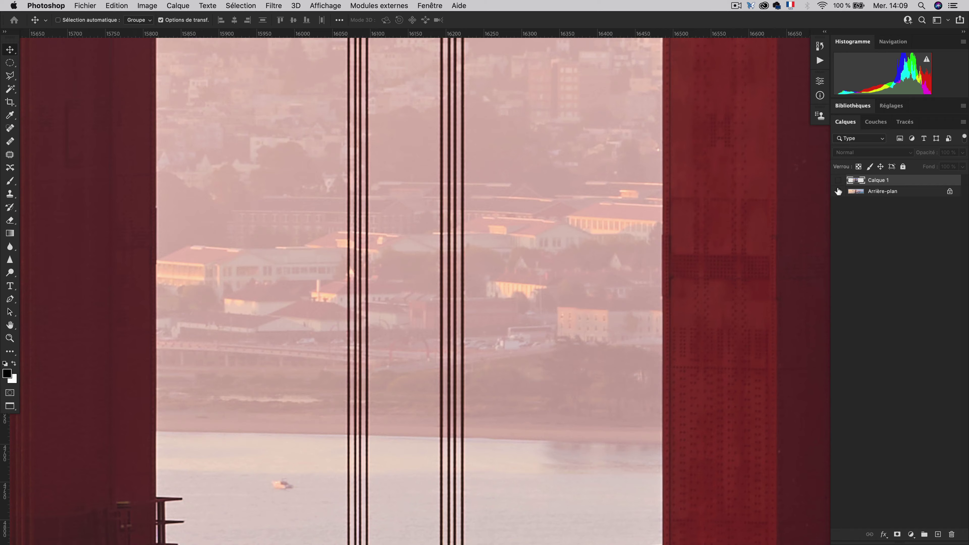
click(838, 191)
click(838, 180)
click(838, 191)
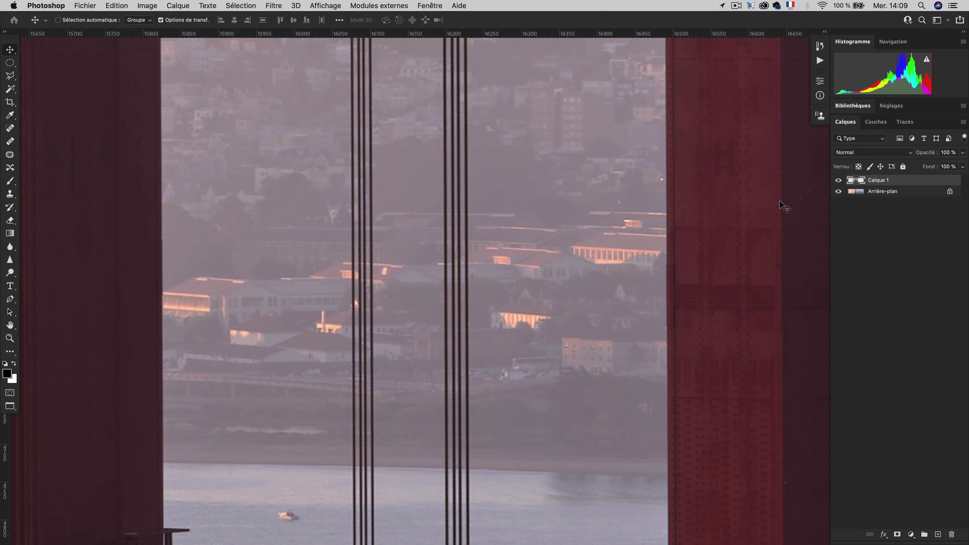
click(838, 180)
click(838, 180)
click(839, 181)
click(839, 182)
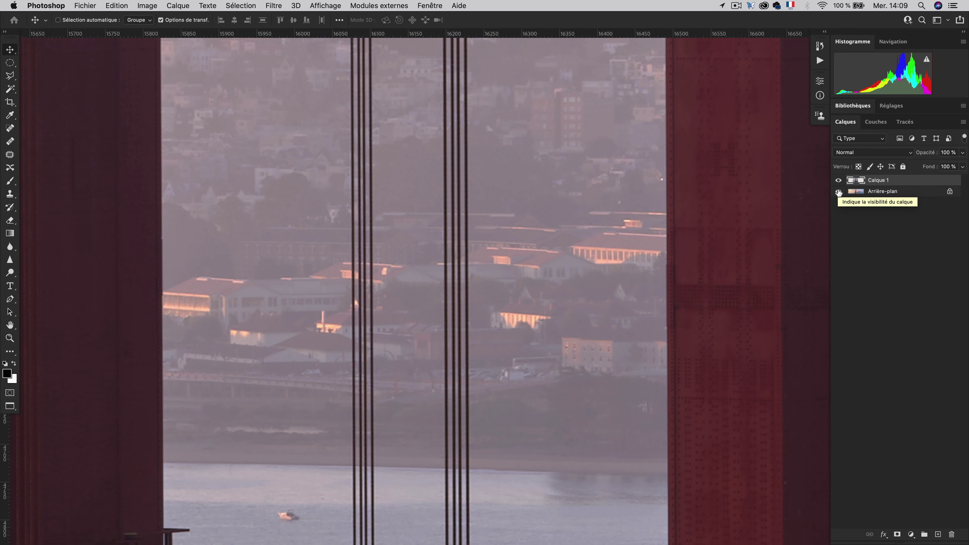
Step: Hide Calque 1 and display the whole panorama without the panels
scroll(109, 149, down, 6)
scroll(370, 248, down, 8)
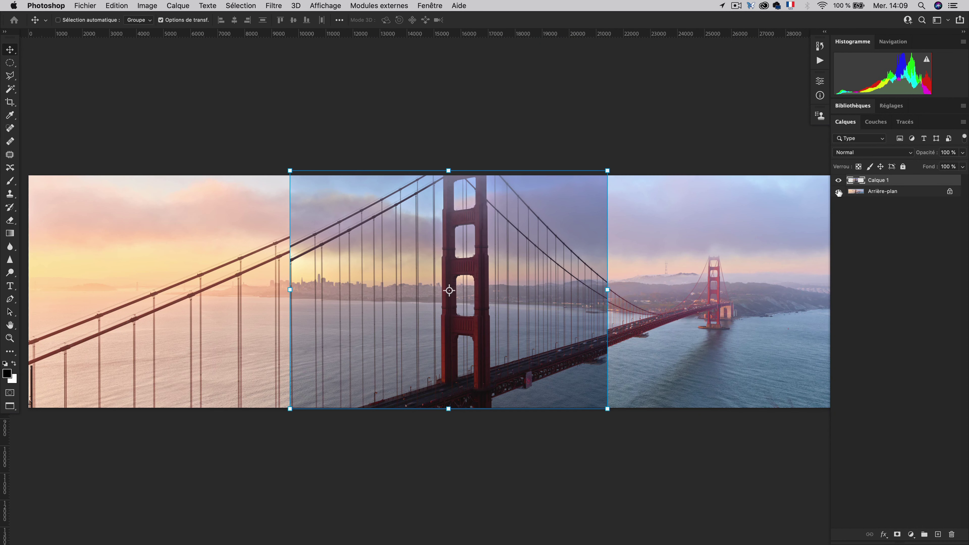
click(839, 181)
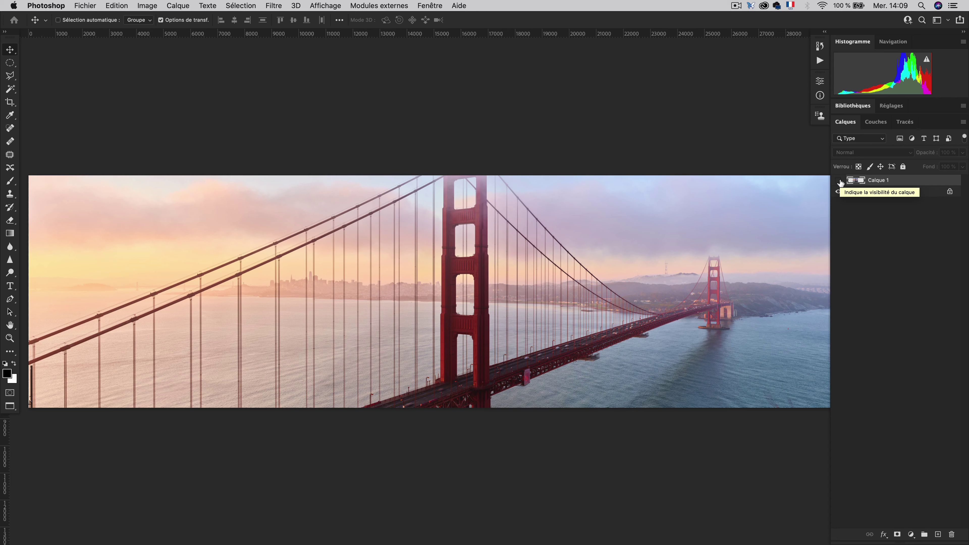
key(Tab)
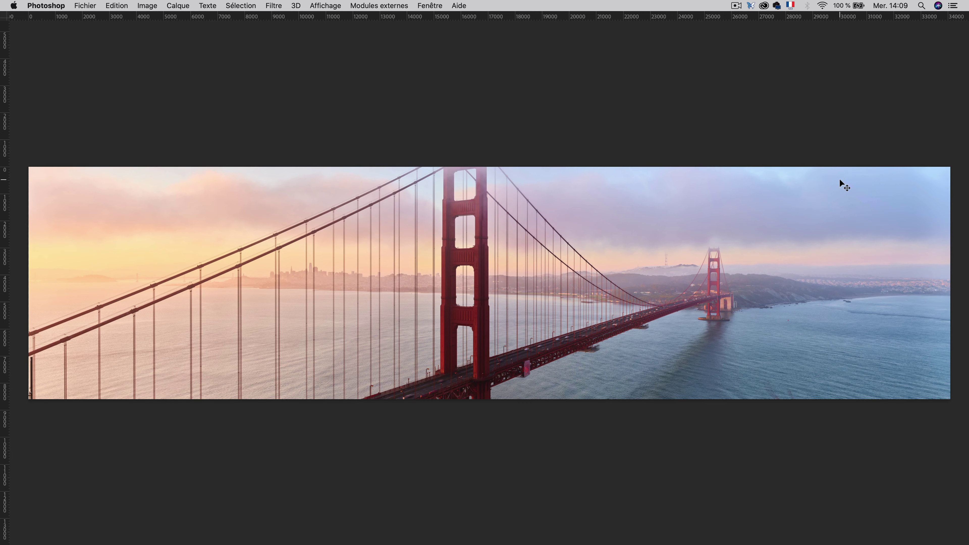
Step: Switch to Capture One and select the five desert images from USA_0255.eip to USA_0259.eip
key(super+Tab)
key(super+Tab)
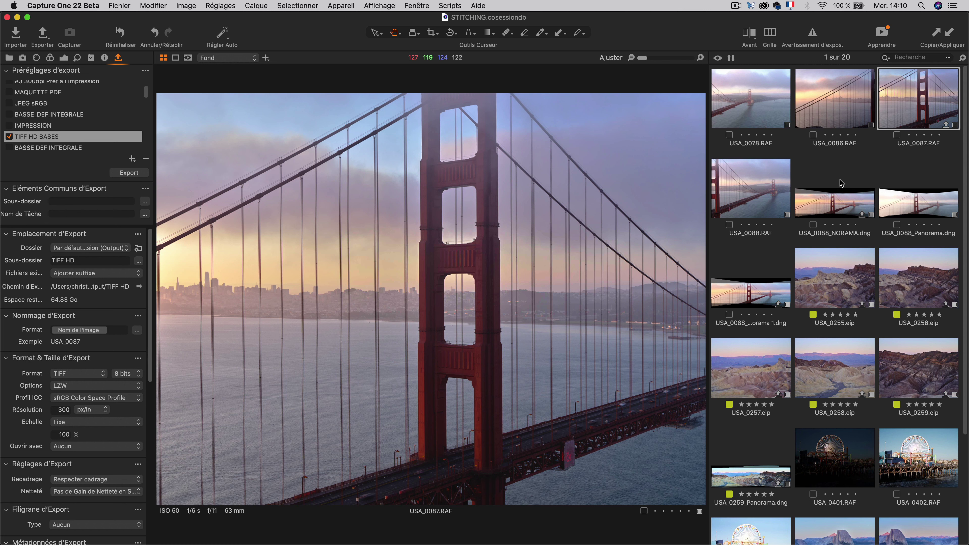
drag(966, 331, 960, 455)
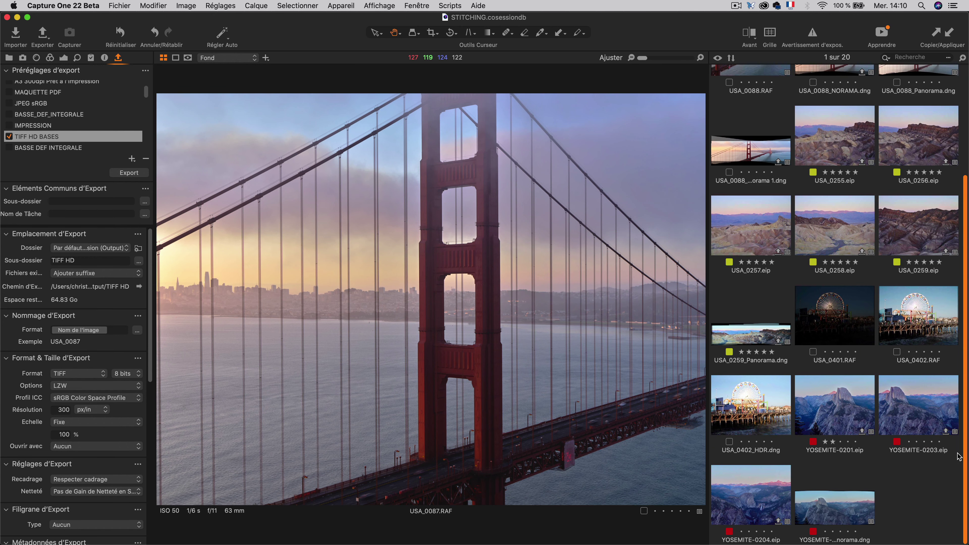
scroll(959, 457, up, 5)
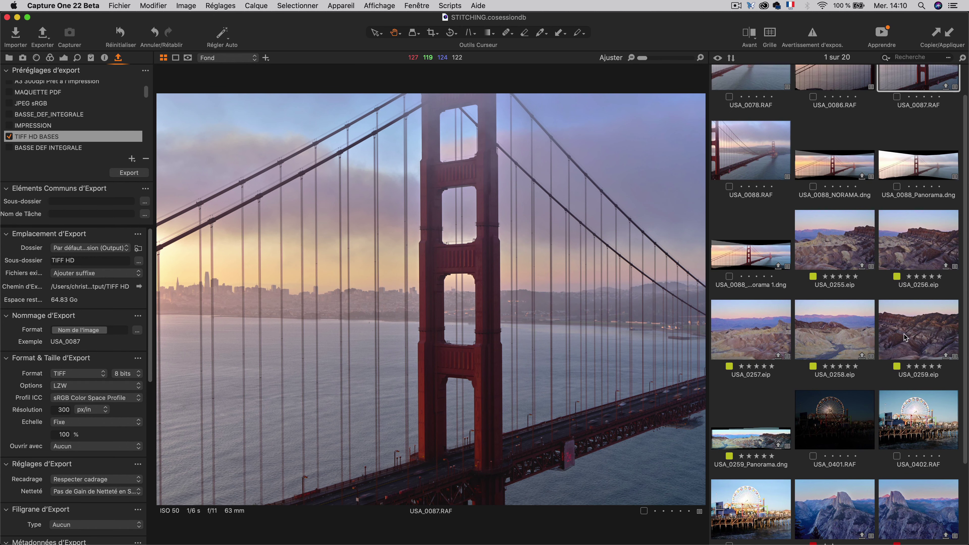
click(834, 239)
shift+click(901, 338)
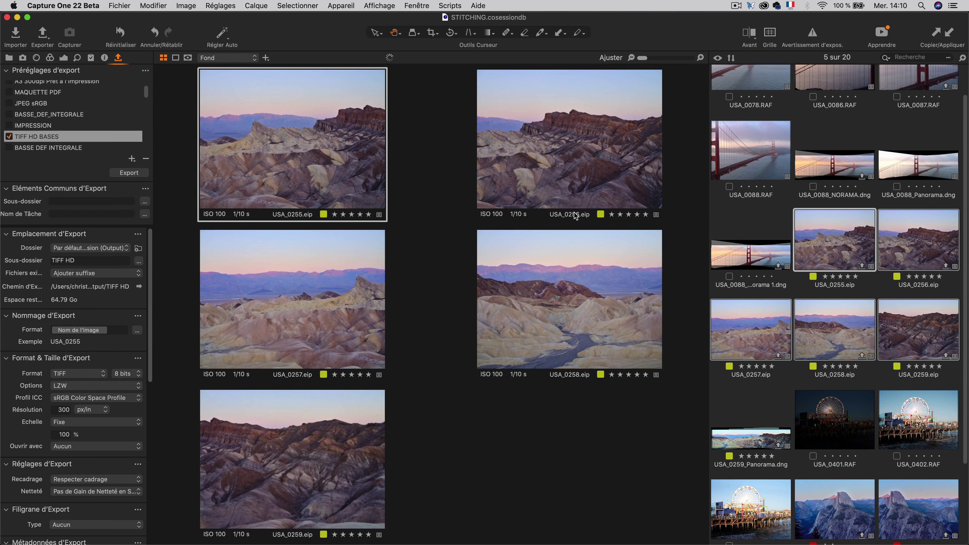
Step: Preview a panorama stitch of the selected desert images with the Sphérique projection, and close it without assembling
right_click(838, 249)
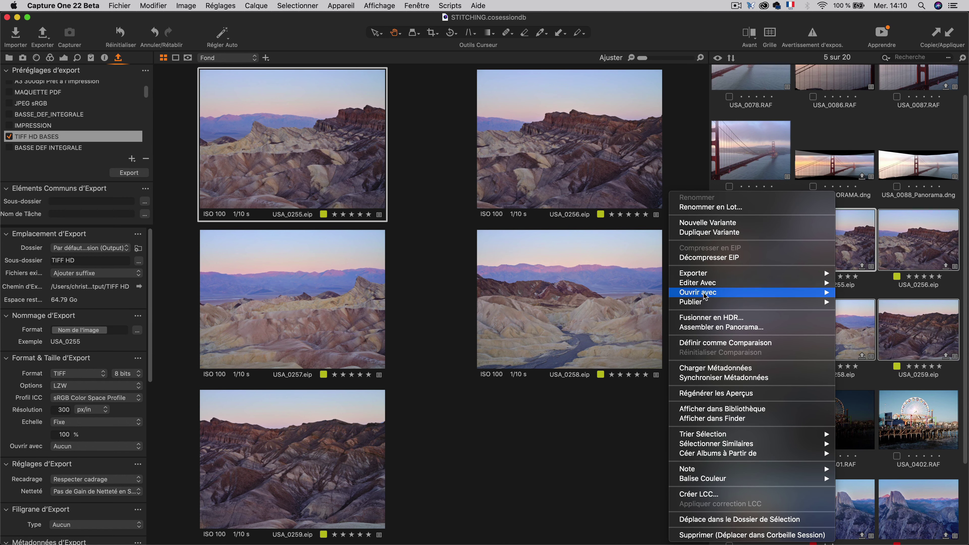
click(703, 328)
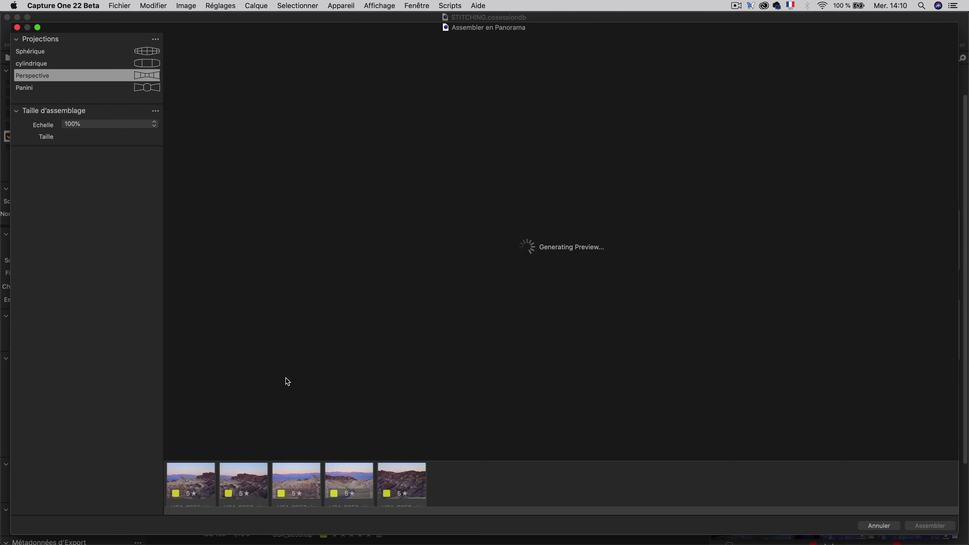
click(41, 52)
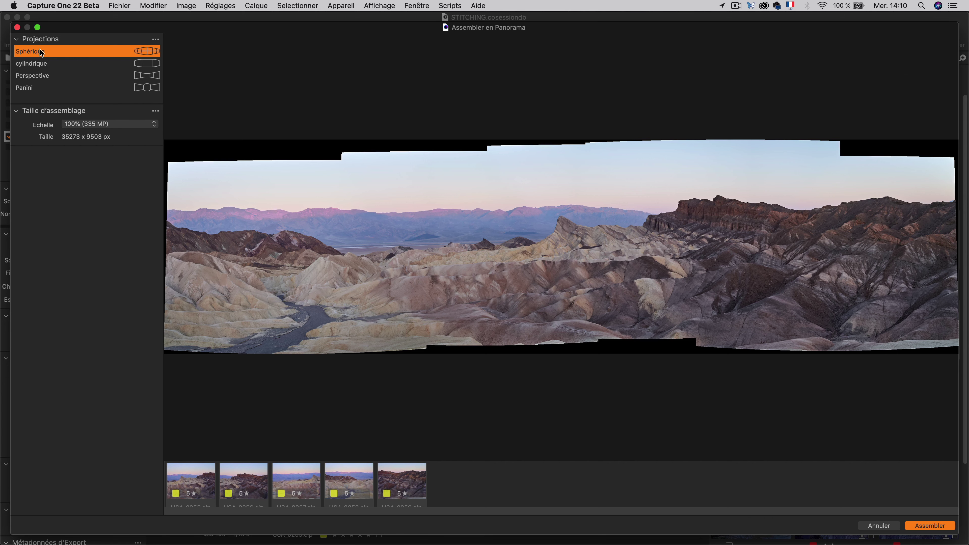
key(Escape)
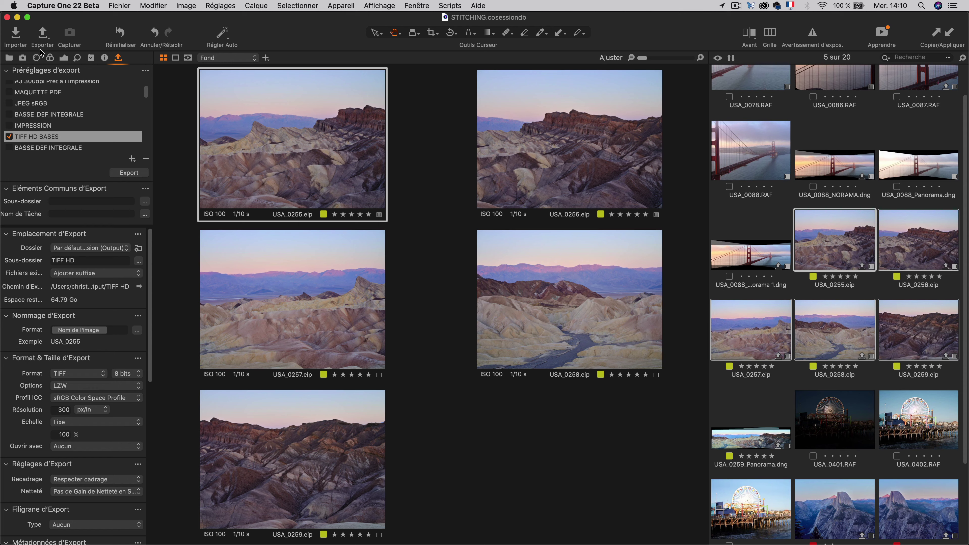